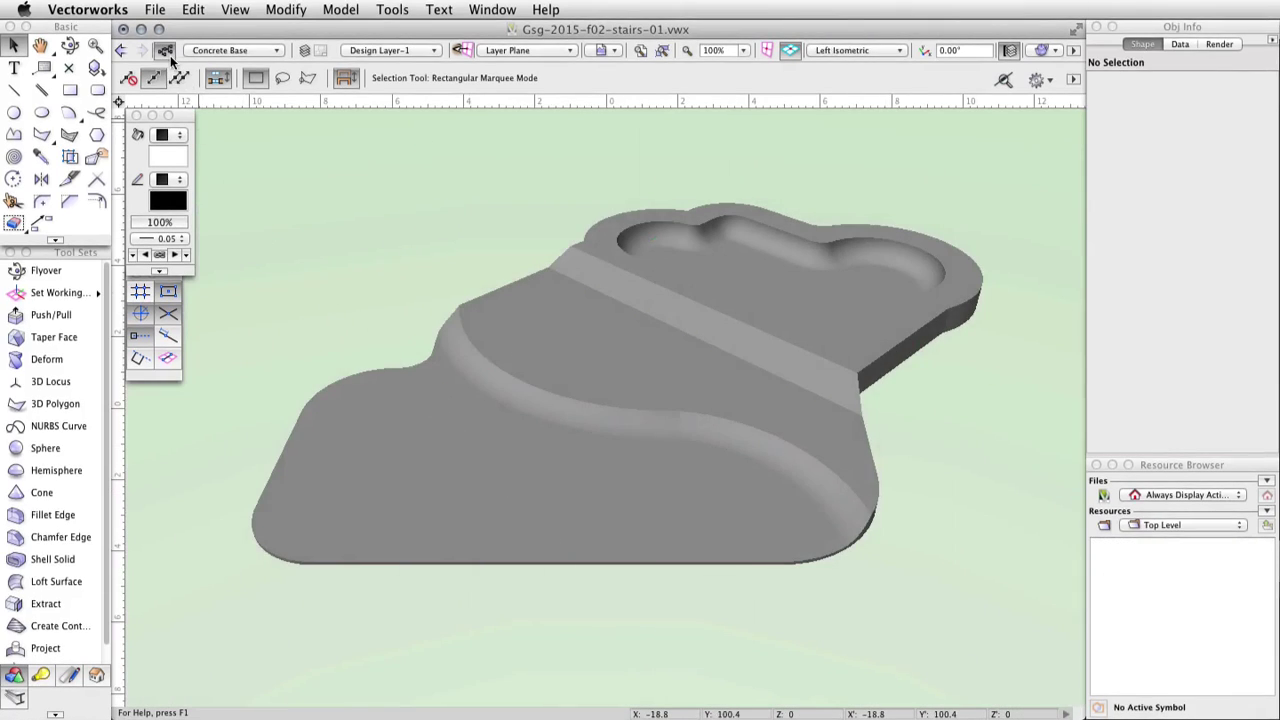
# - Create a new class named Stairs and make None the active class
pyautogui.click(168, 54)
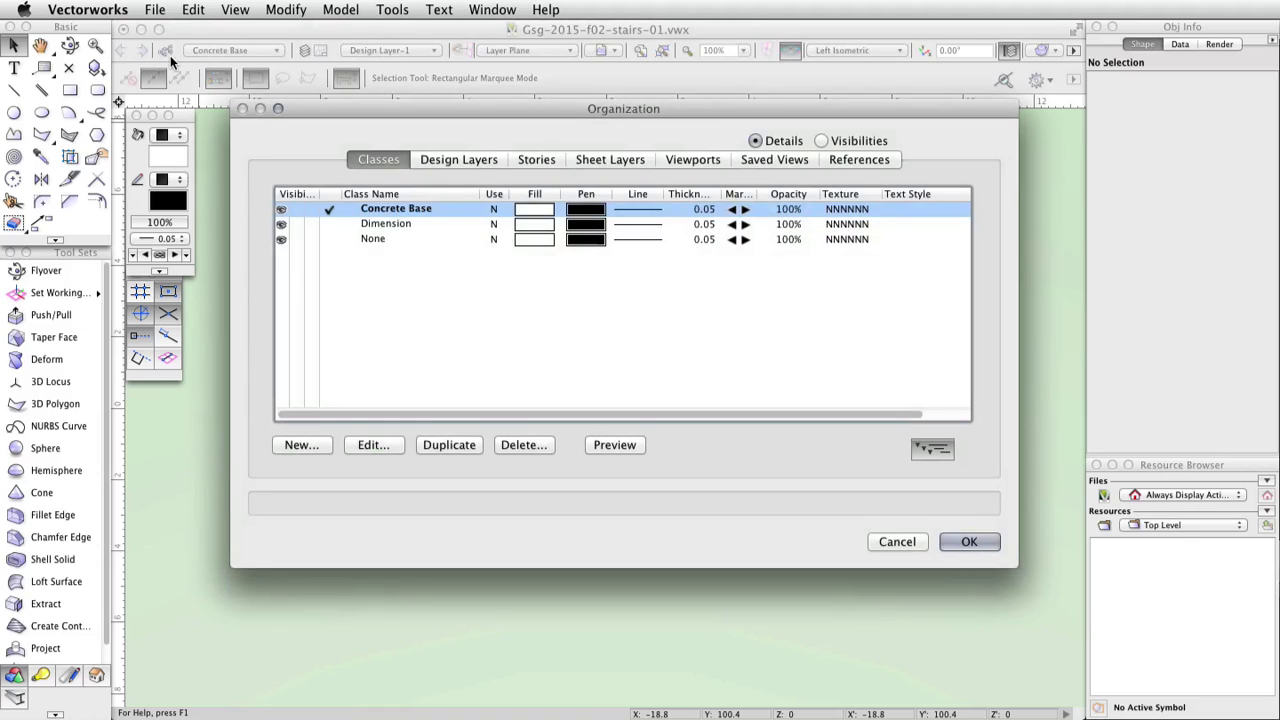
pyautogui.click(300, 445)
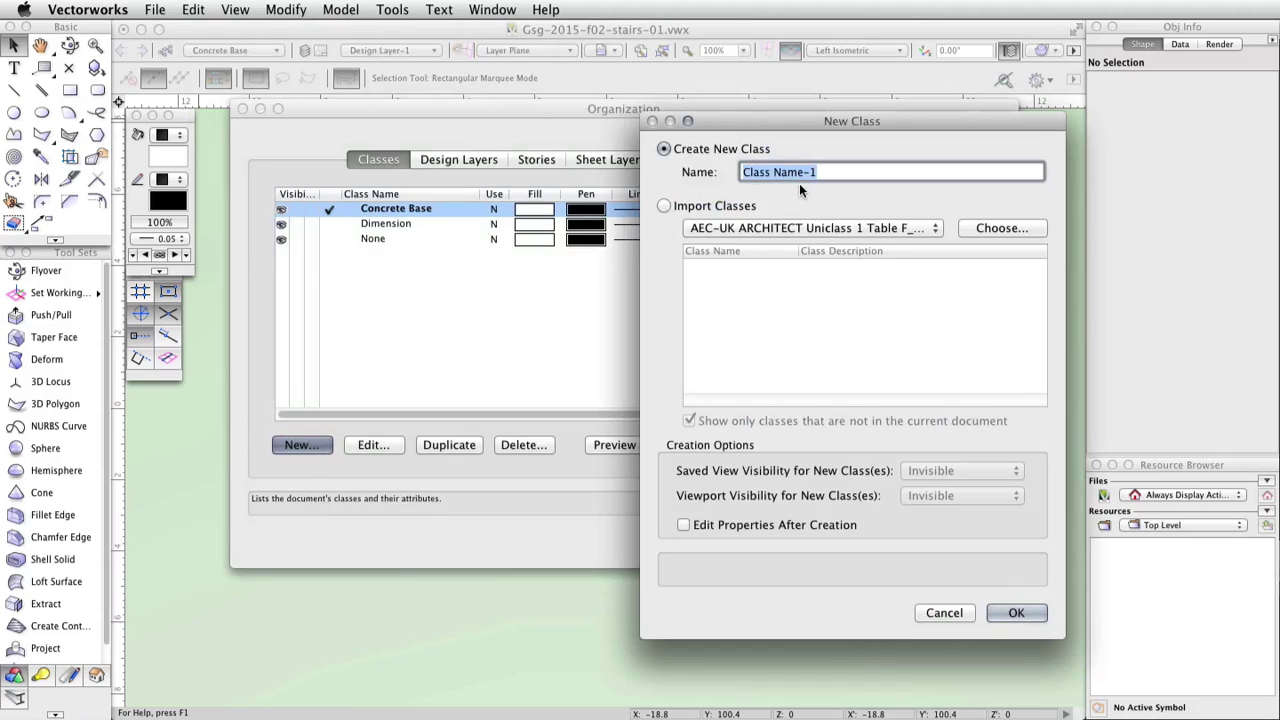
pyautogui.write('Stairs')
pyautogui.click(1015, 613)
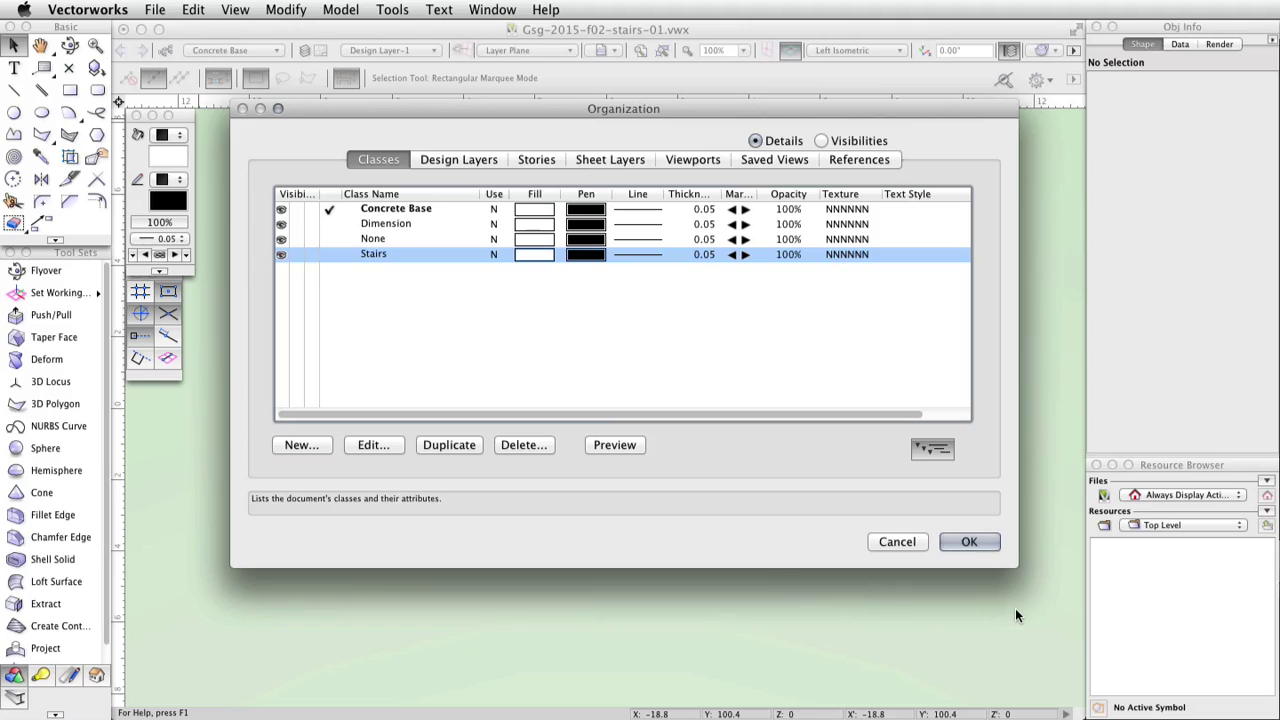
pyautogui.click(328, 255)
pyautogui.click(976, 541)
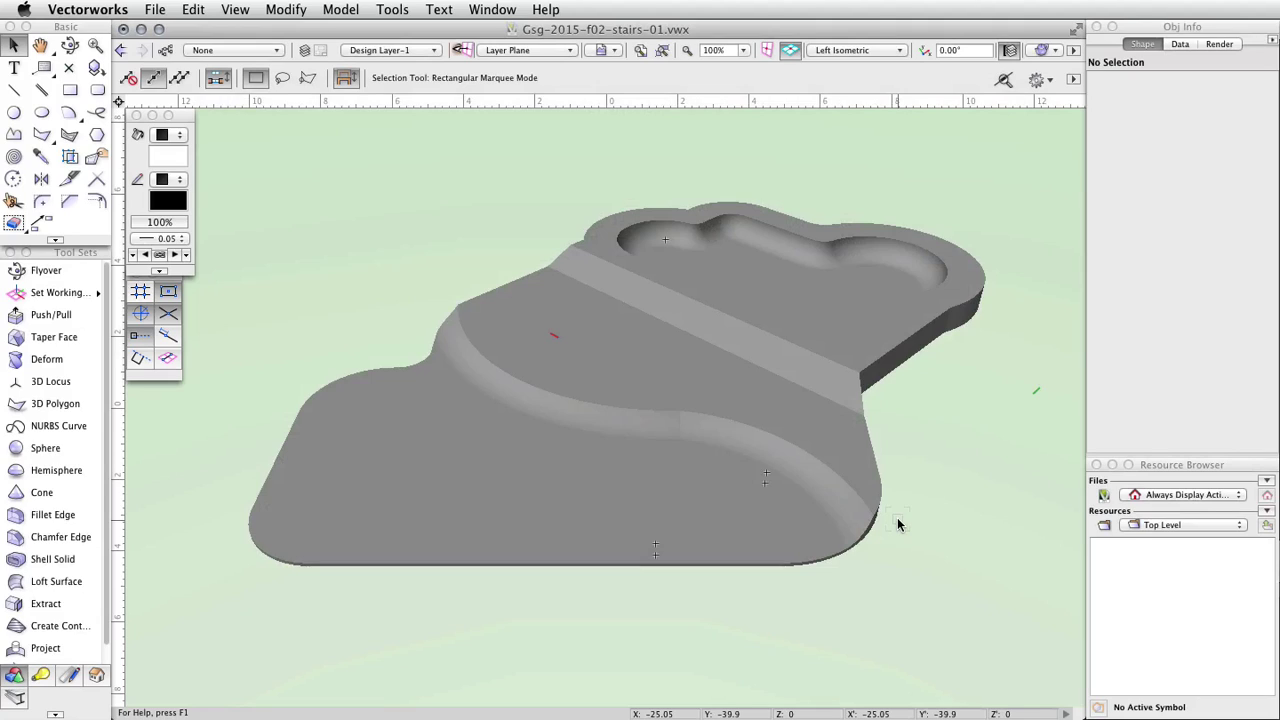
# - Insert a Simple Stair in Top/Plan view on the lower edge line of the straight ramp, with no rotation
pyautogui.click(896, 51)
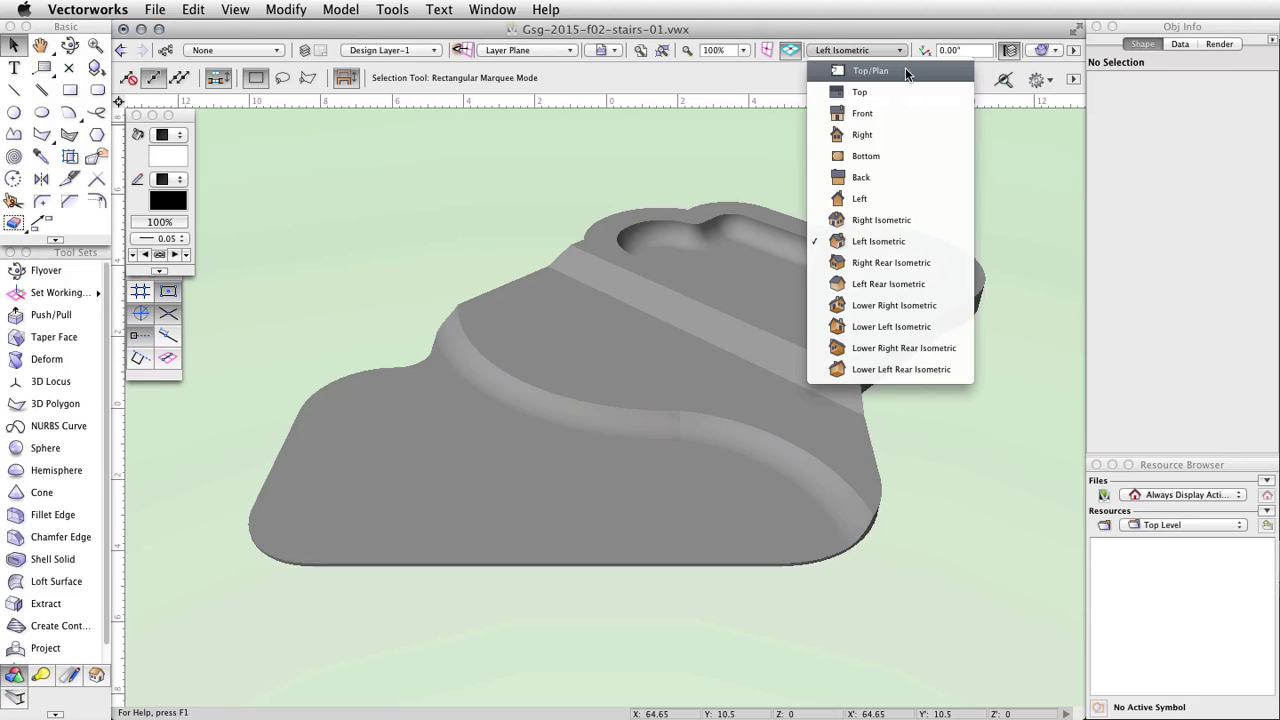
pyautogui.click(870, 71)
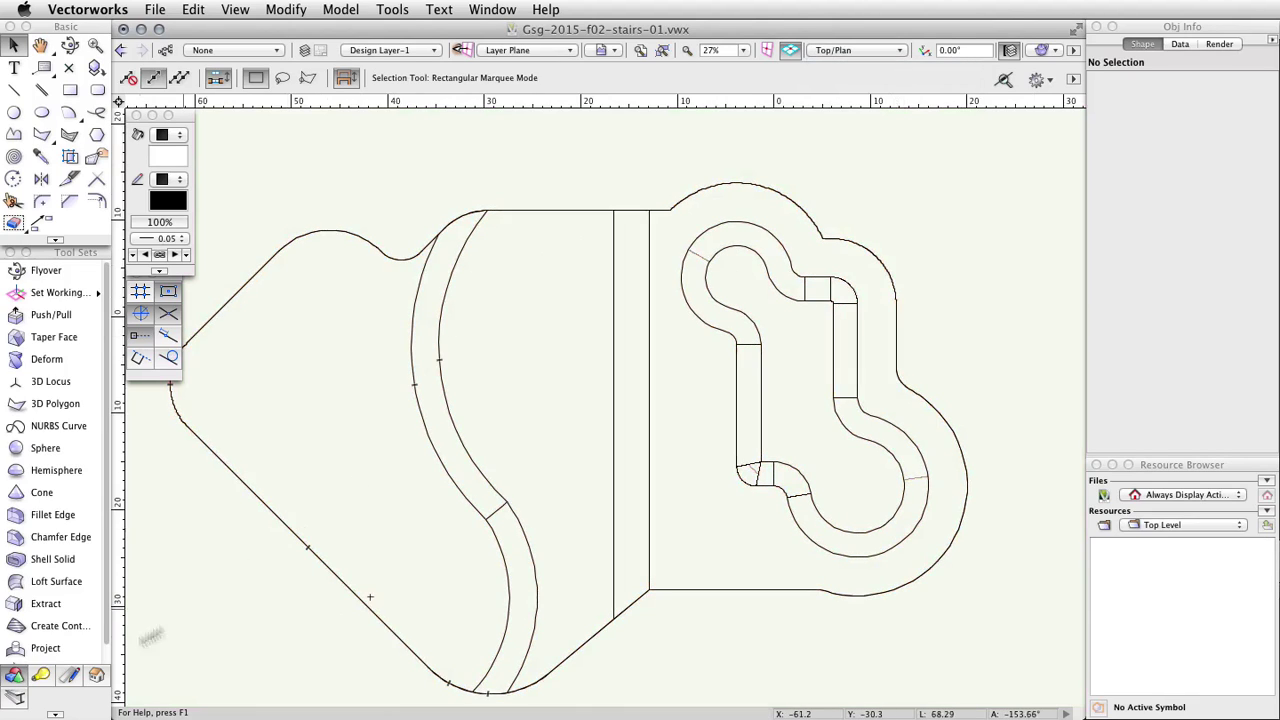
pyautogui.click(92, 679)
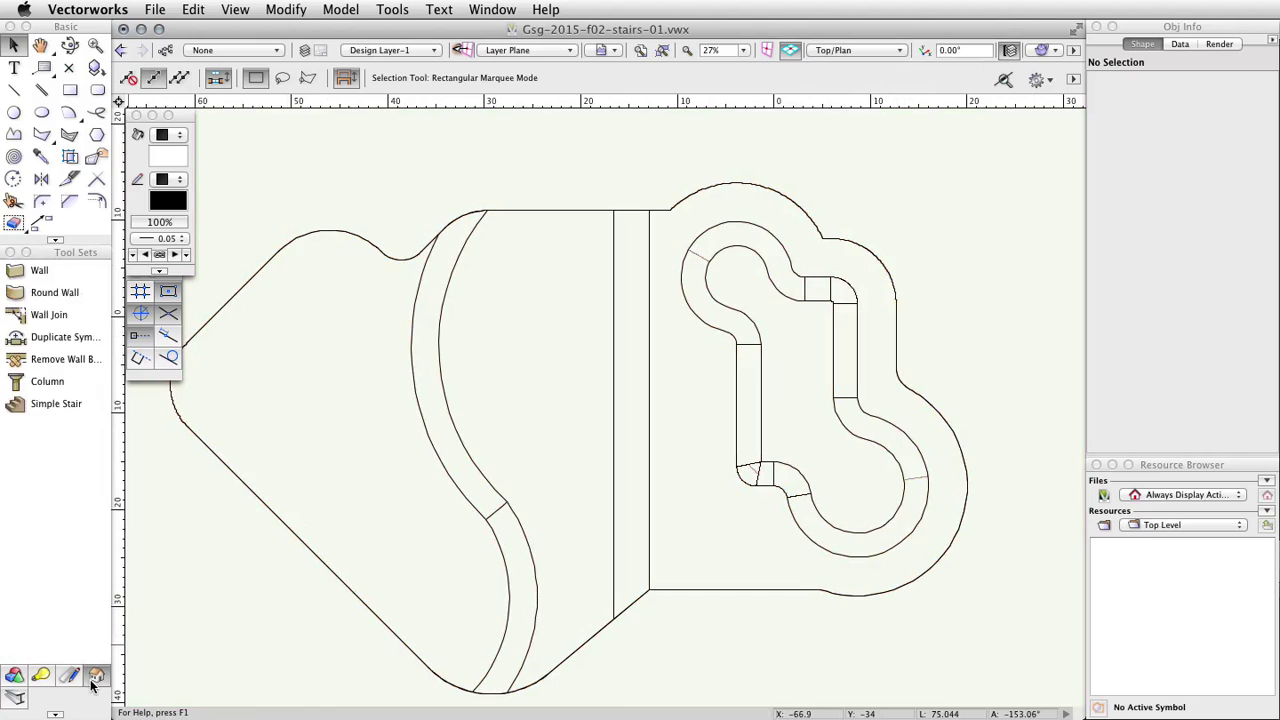
pyautogui.click(48, 404)
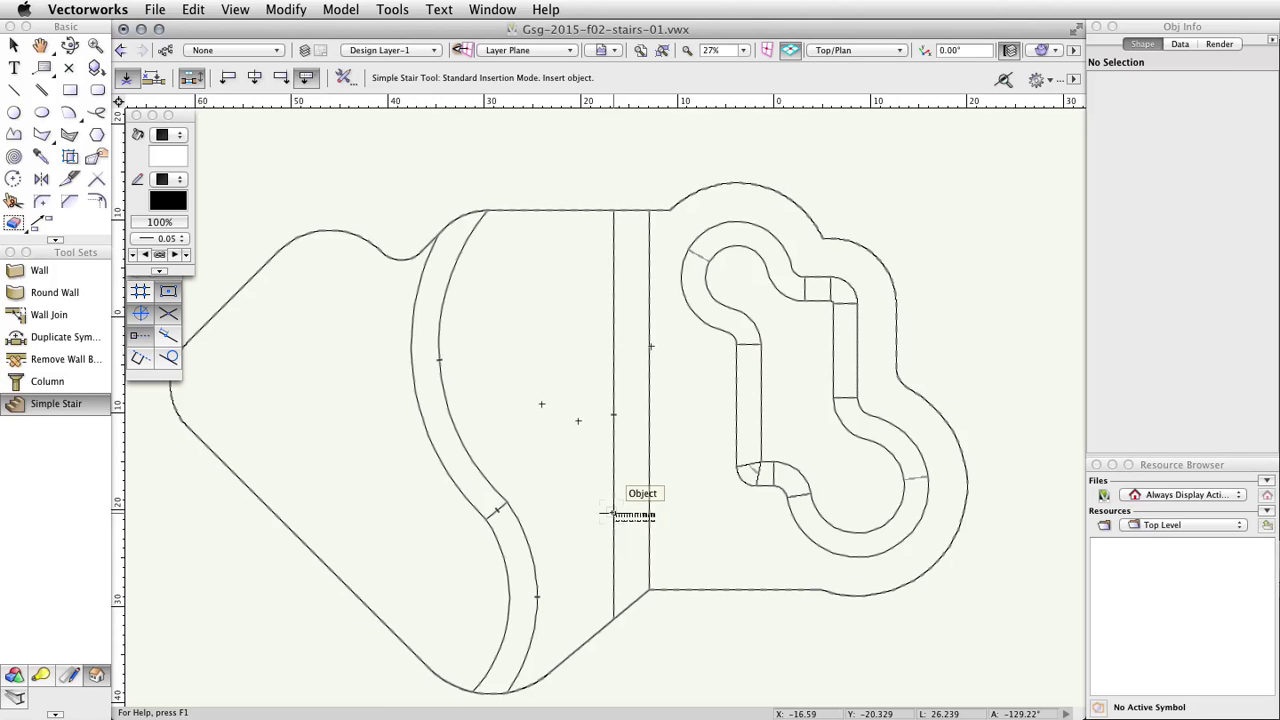
pyautogui.click(612, 514)
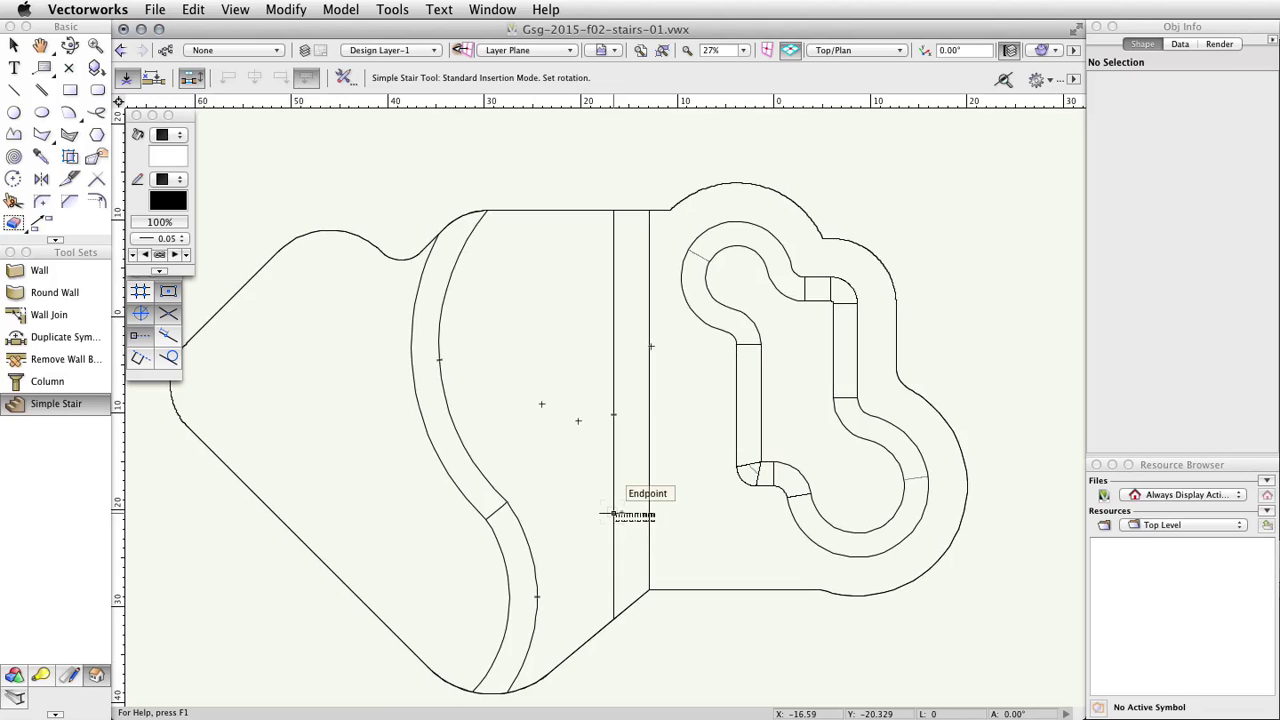
pyautogui.click(690, 511)
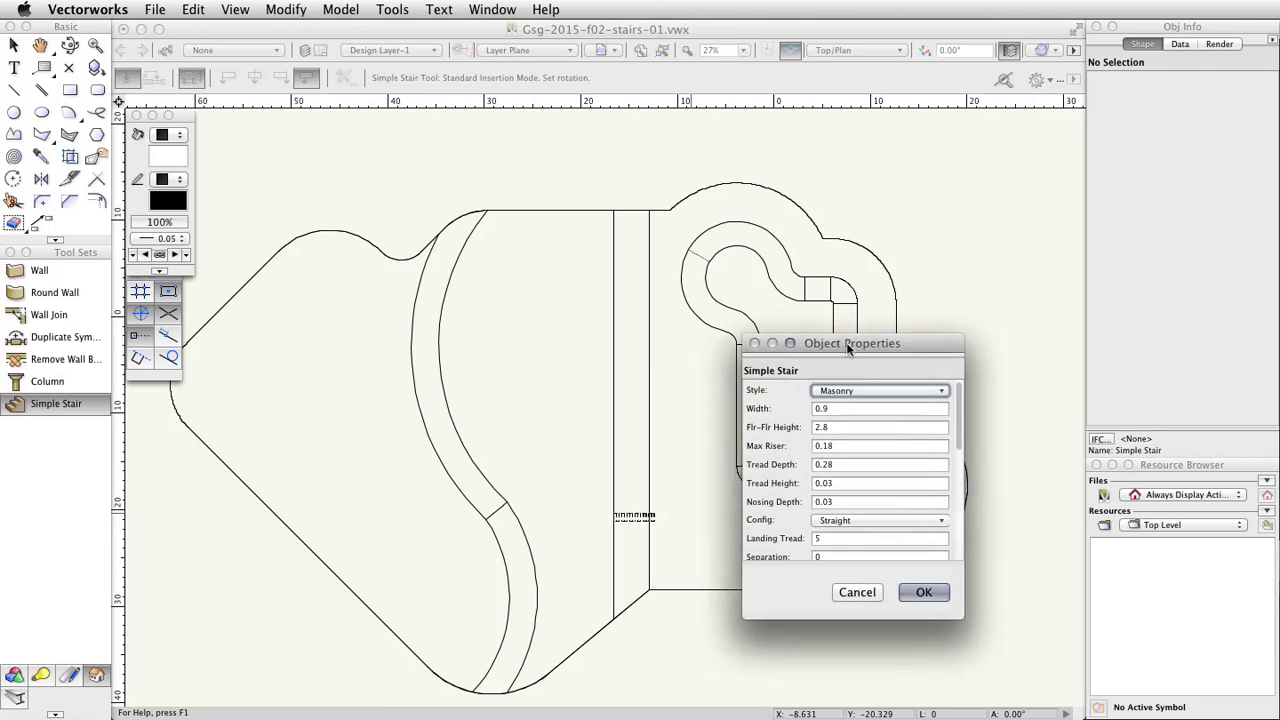
# - Set the new stair's width to 6 and its floor-to-floor height to 1.5
pyautogui.moveTo(846, 342); pyautogui.dragTo(602, 170)
pyautogui.moveTo(666, 448); pyautogui.dragTo(638, 670)
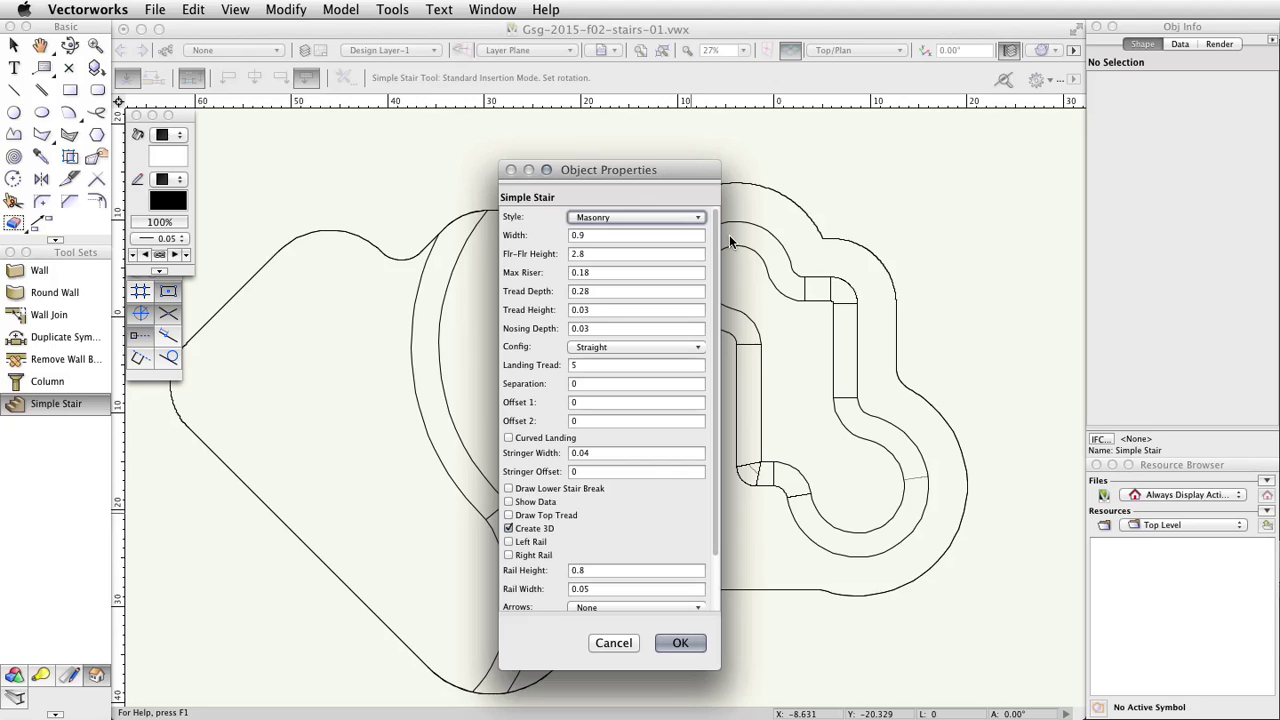
pyautogui.click(602, 237)
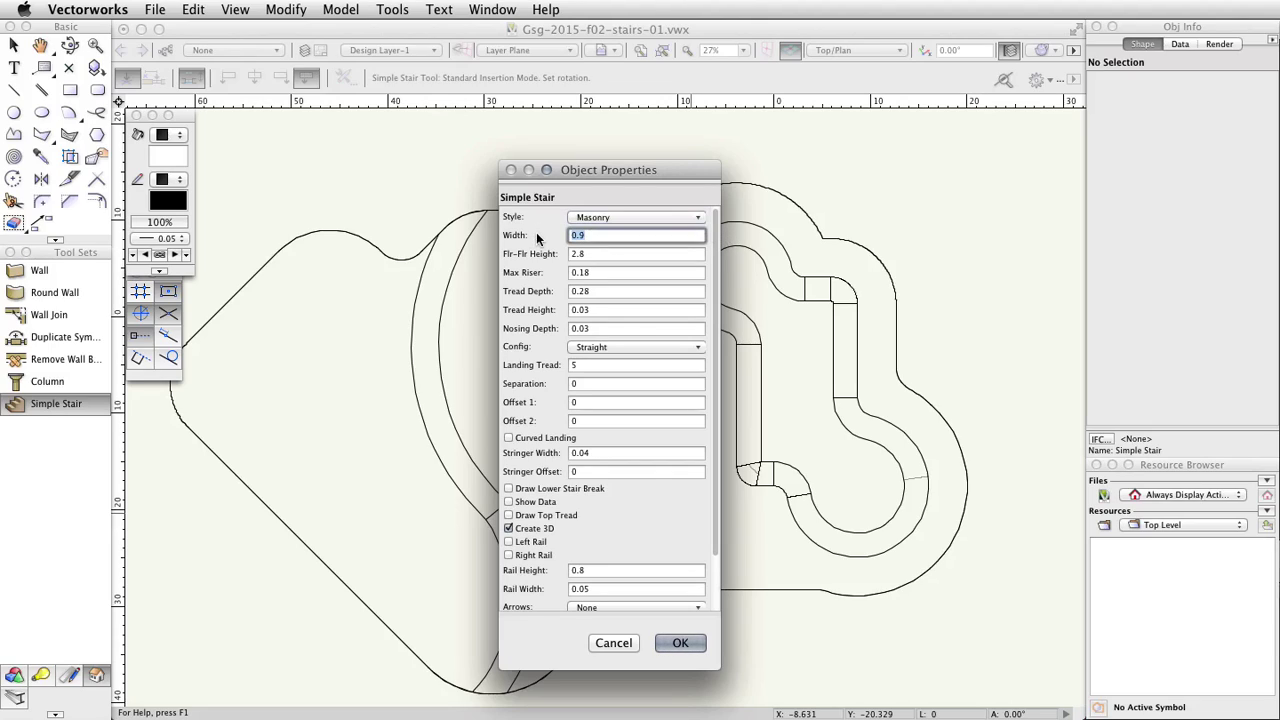
pyautogui.write('6')
pyautogui.press('Tab')
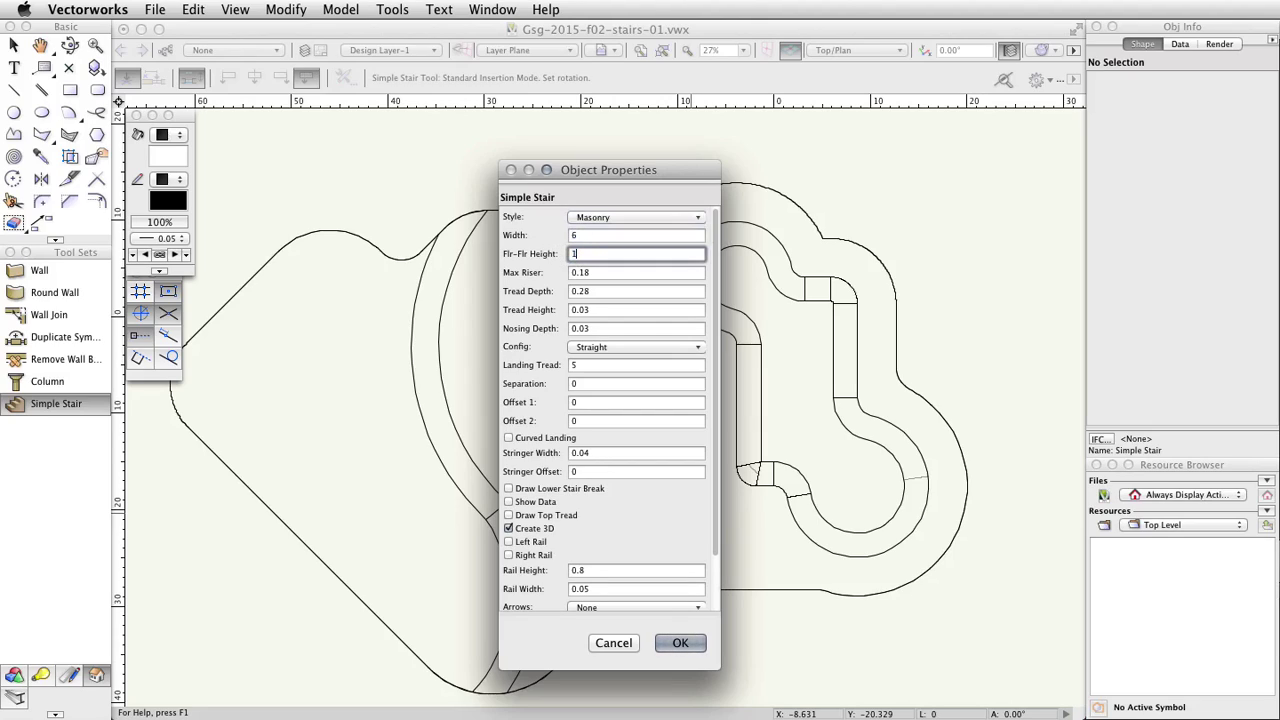
pyautogui.write('1.5')
pyautogui.press('Tab')
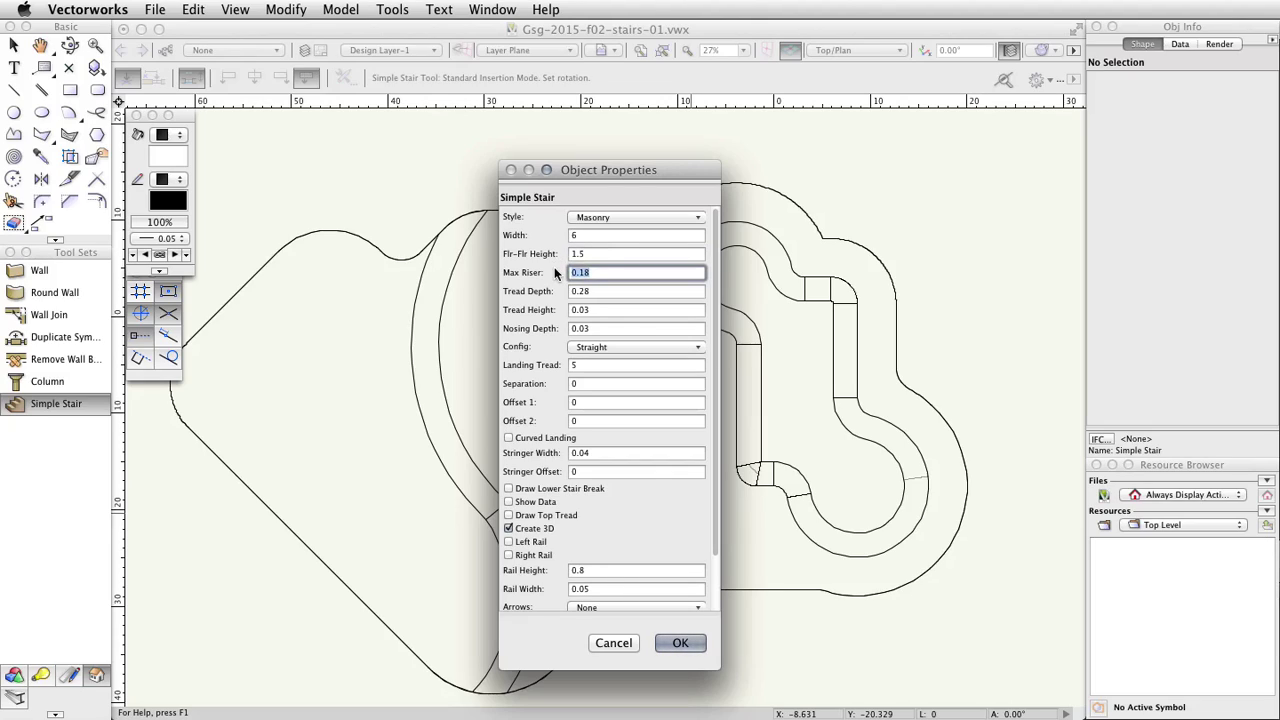
# - Set the stair's maximum riser to 0.2 and tread depth to 0.45, enable Draw Top Tread, and accept the properties
pyautogui.write('0.2')
pyautogui.press('Tab')
pyautogui.write('0')
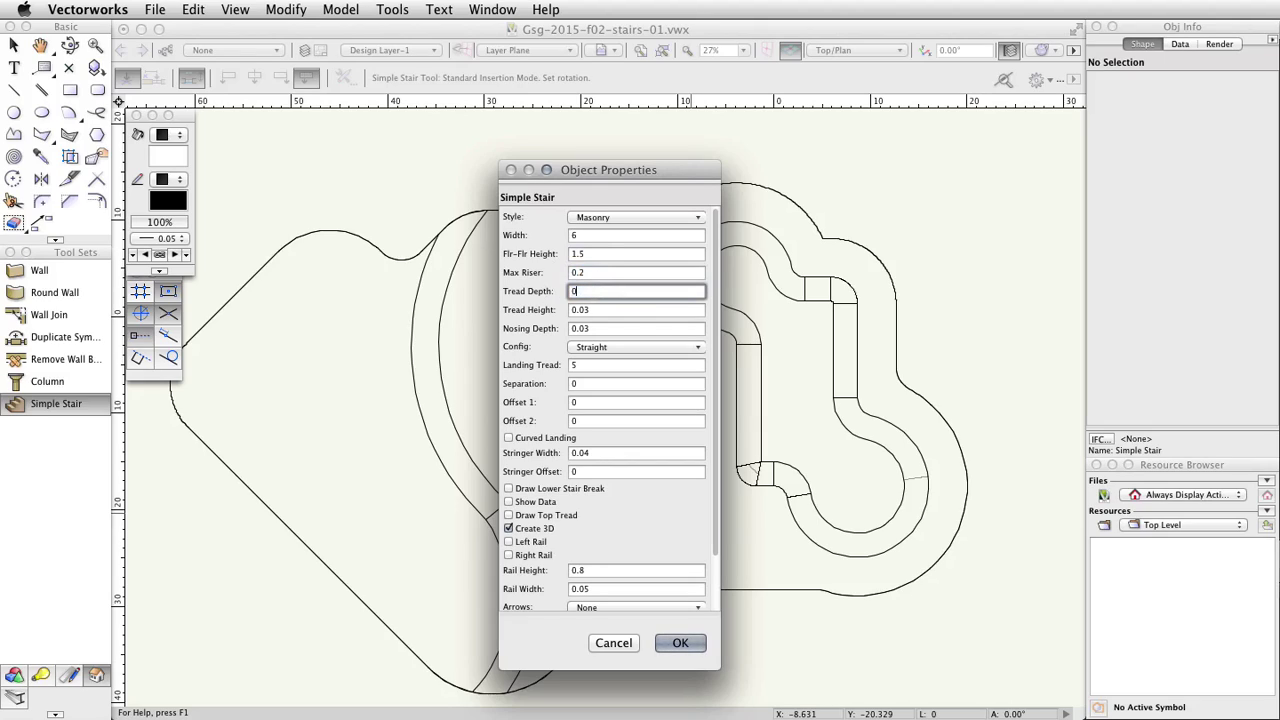
pyautogui.write('.45')
pyautogui.click(594, 310)
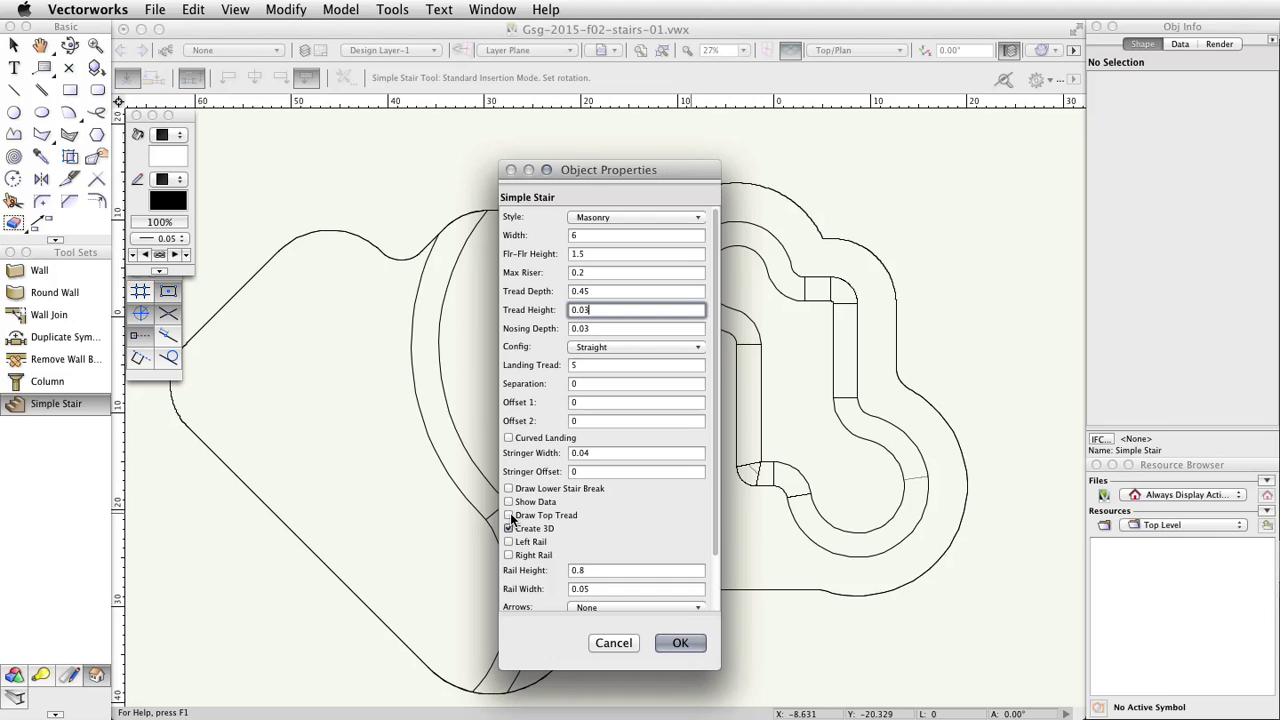
pyautogui.click(509, 515)
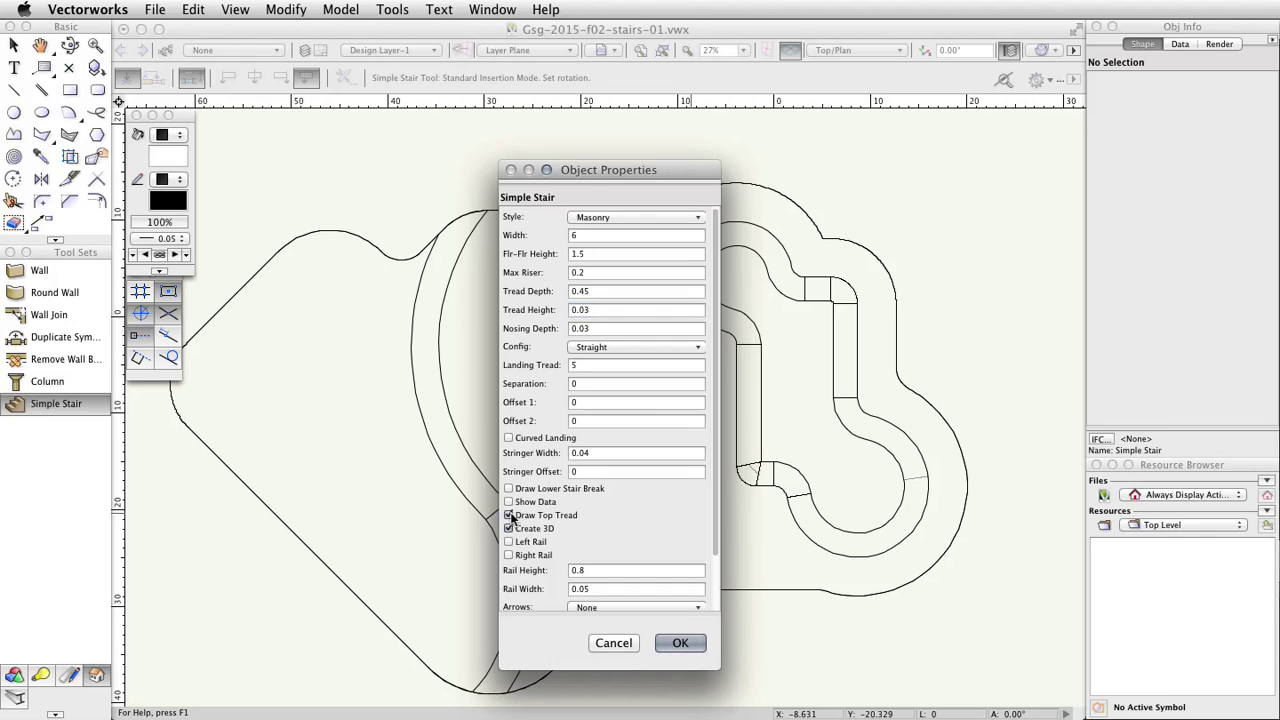
pyautogui.click(681, 643)
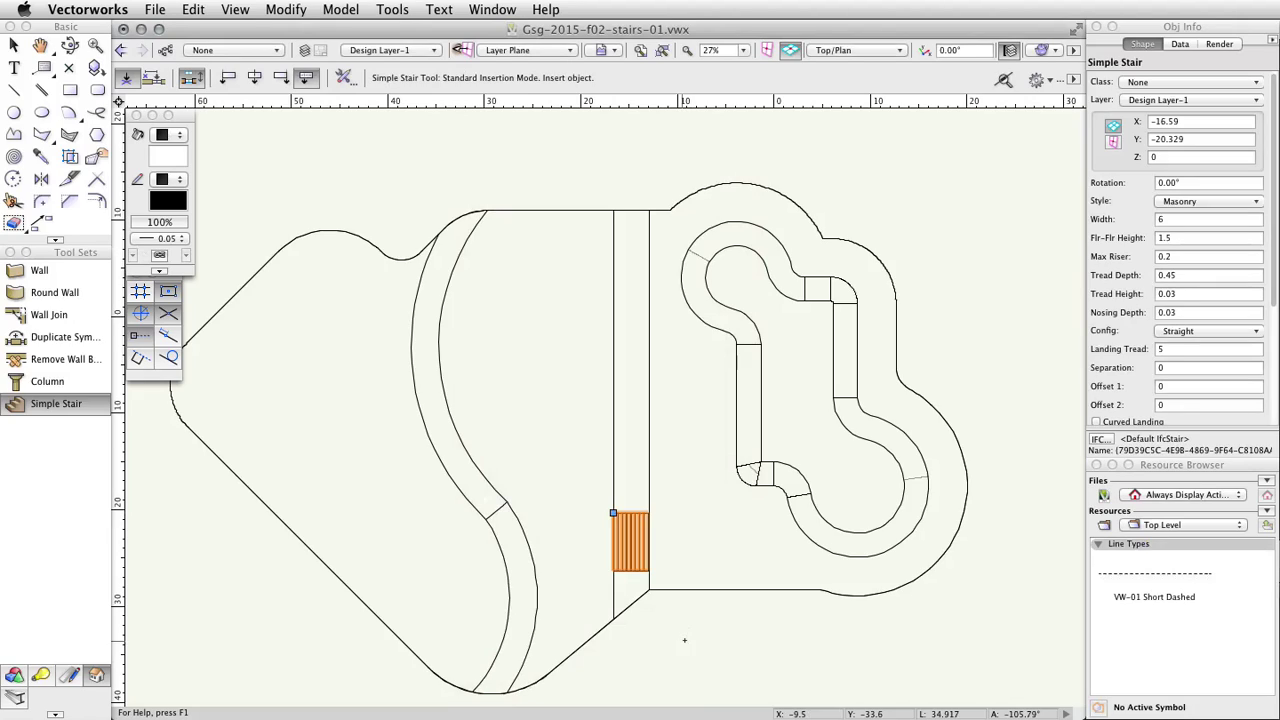
# - Move the stair by its corner onto the ramp's upper edge line, 3.5 vertically above the ramp's corner point as datum
pyautogui.press('x')
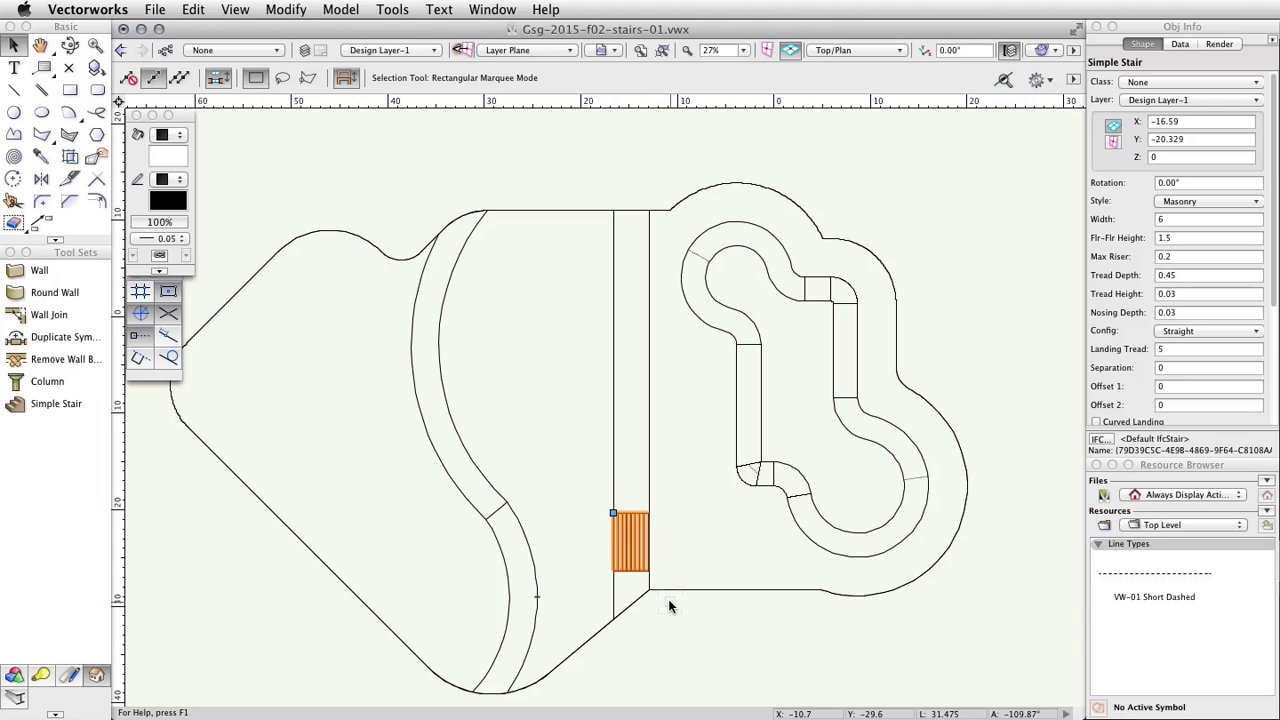
pyautogui.scroll(5, 669, 600)
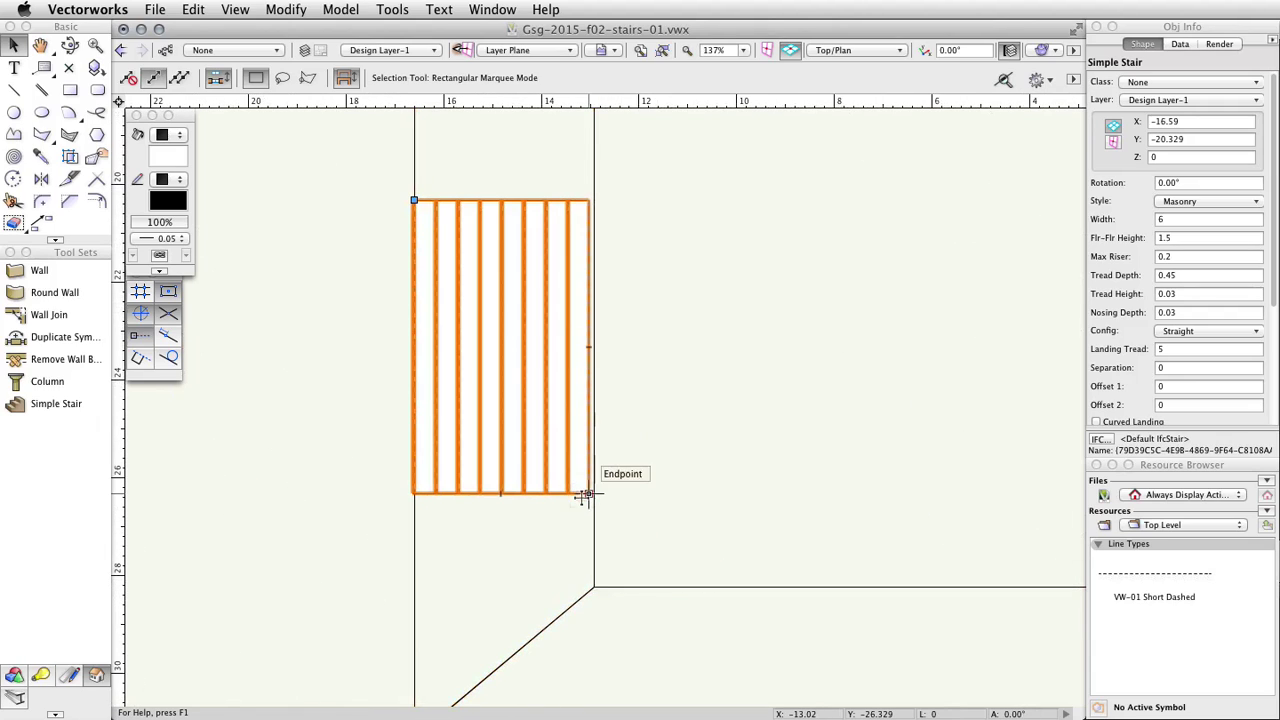
pyautogui.moveTo(580, 497); pyautogui.dragTo(594, 587)
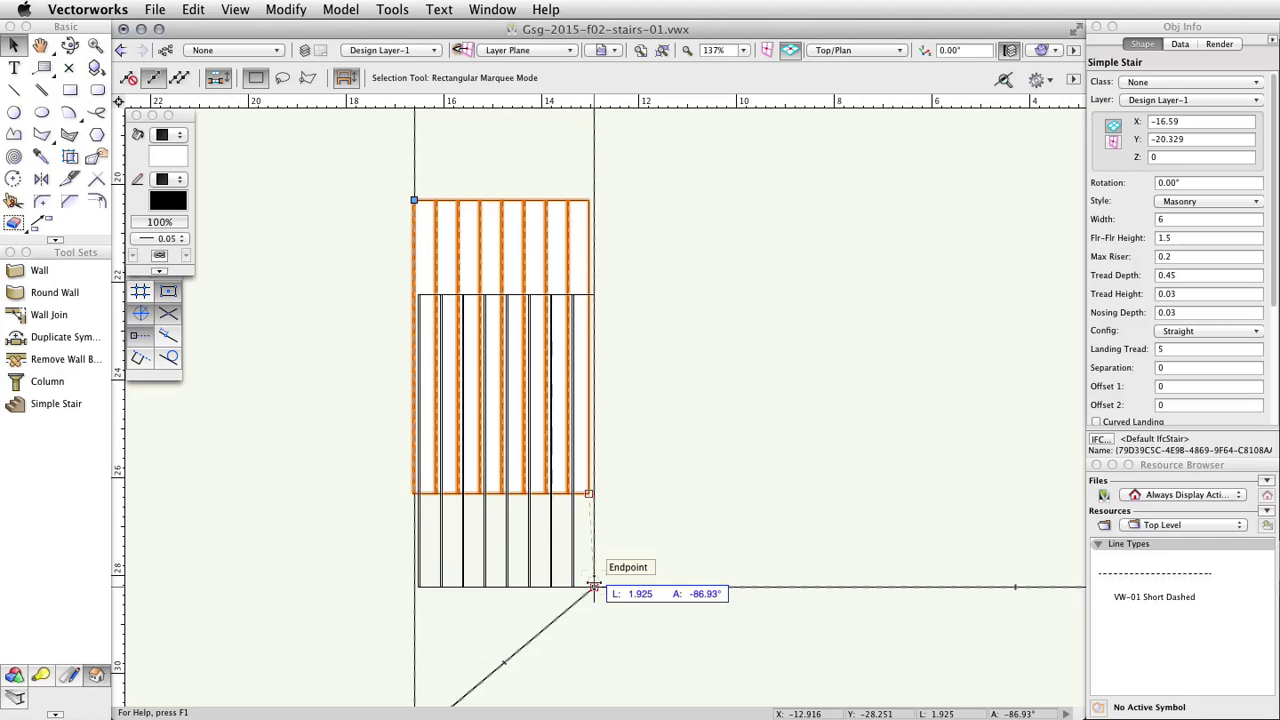
pyautogui.moveTo(594, 587); pyautogui.dragTo(594, 587)
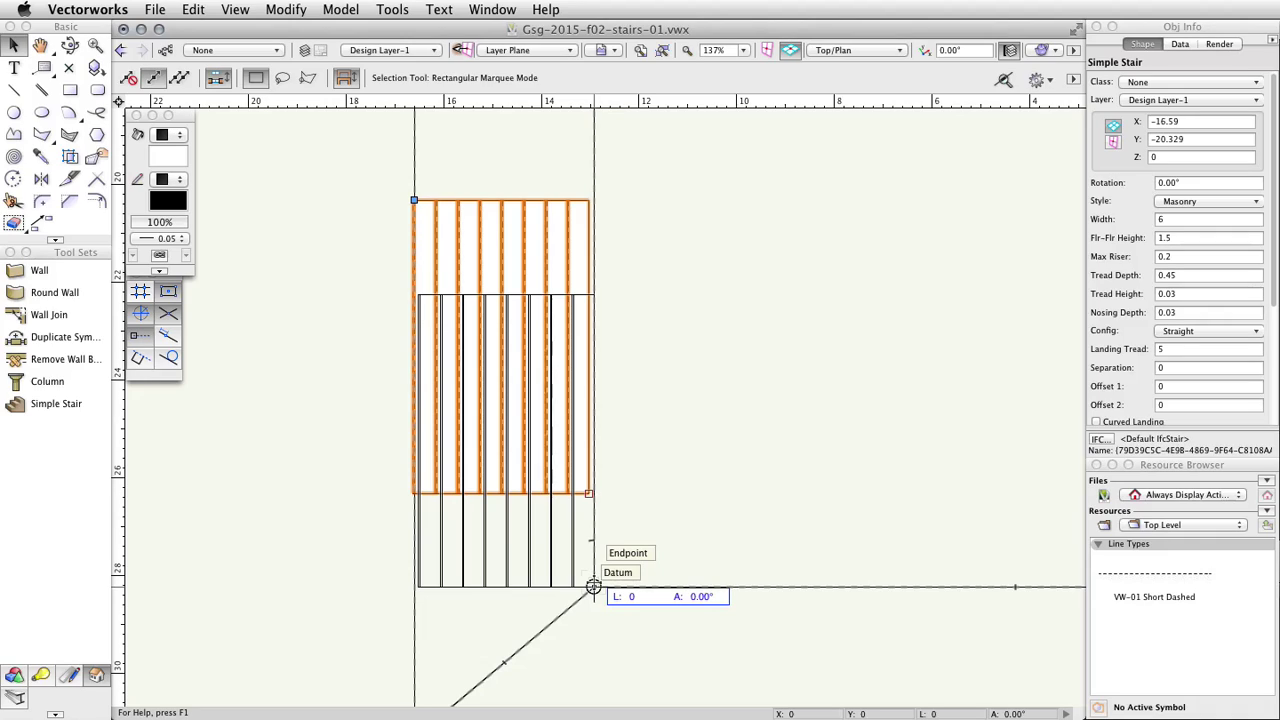
pyautogui.press('Tab')
pyautogui.write('3.5')
pyautogui.press('Tab')
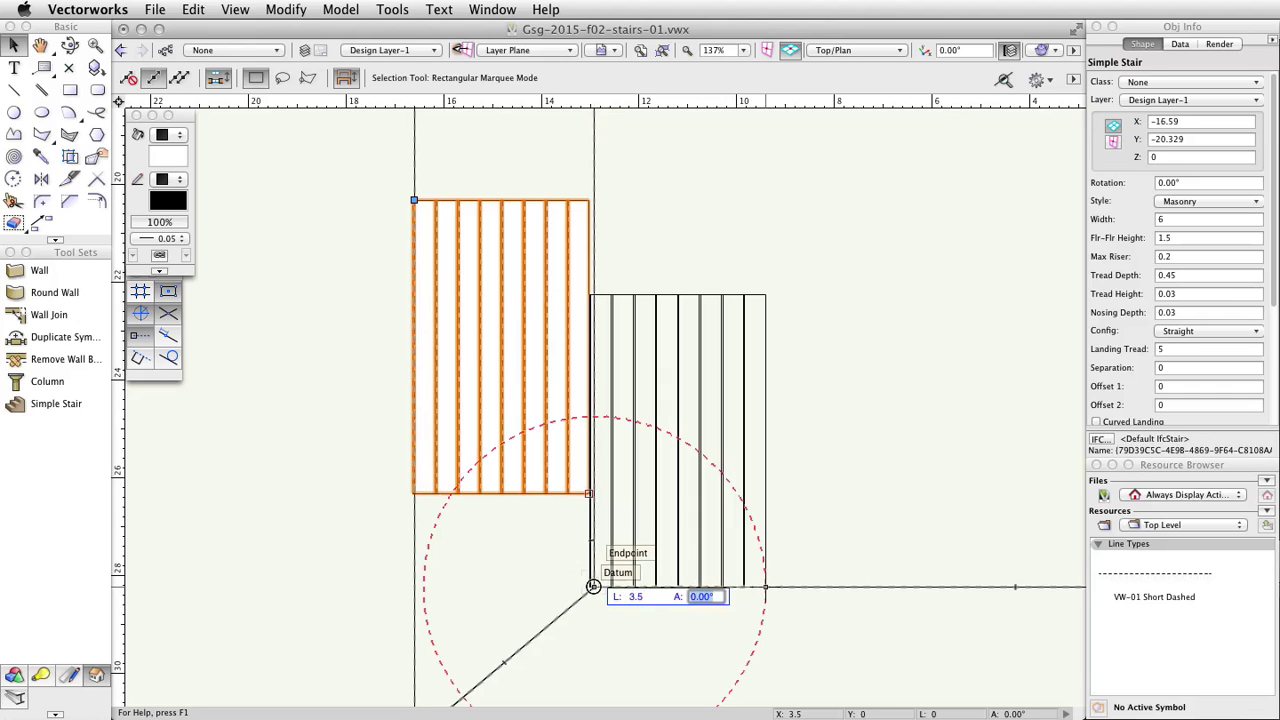
pyautogui.moveTo(593, 586); pyautogui.dragTo(596, 416)
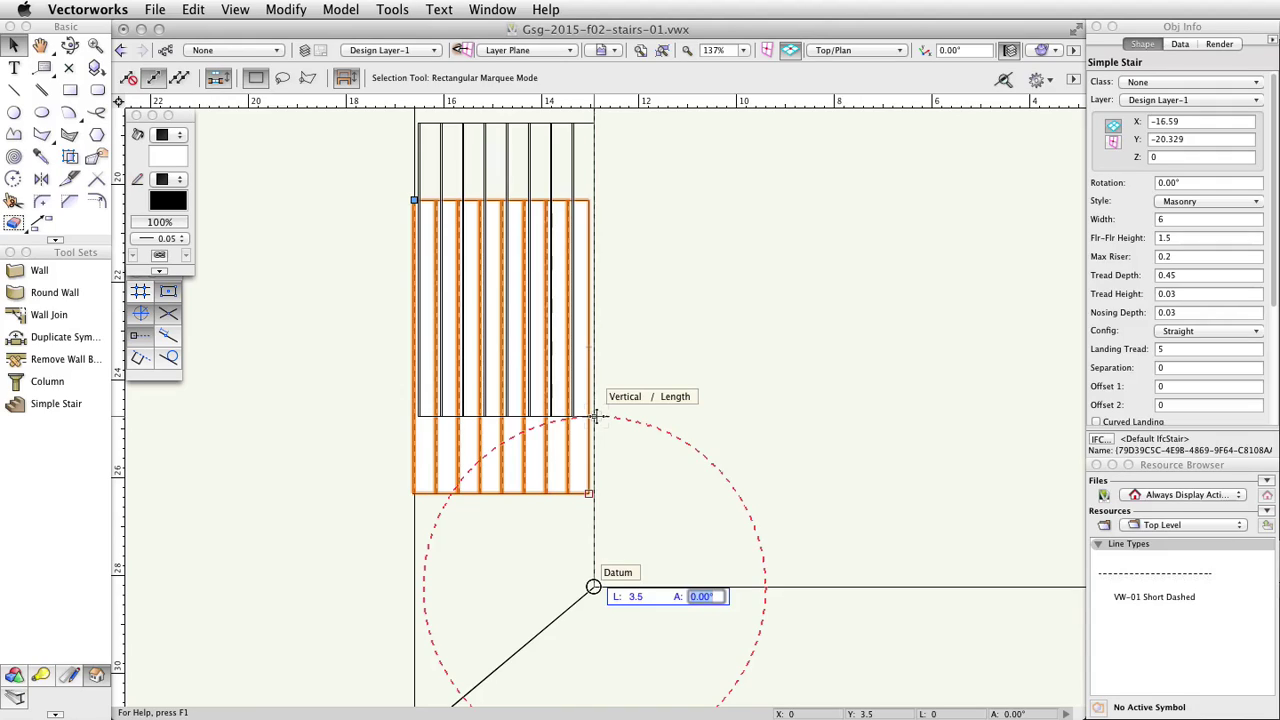
pyautogui.moveTo(595, 416); pyautogui.dragTo(595, 417)
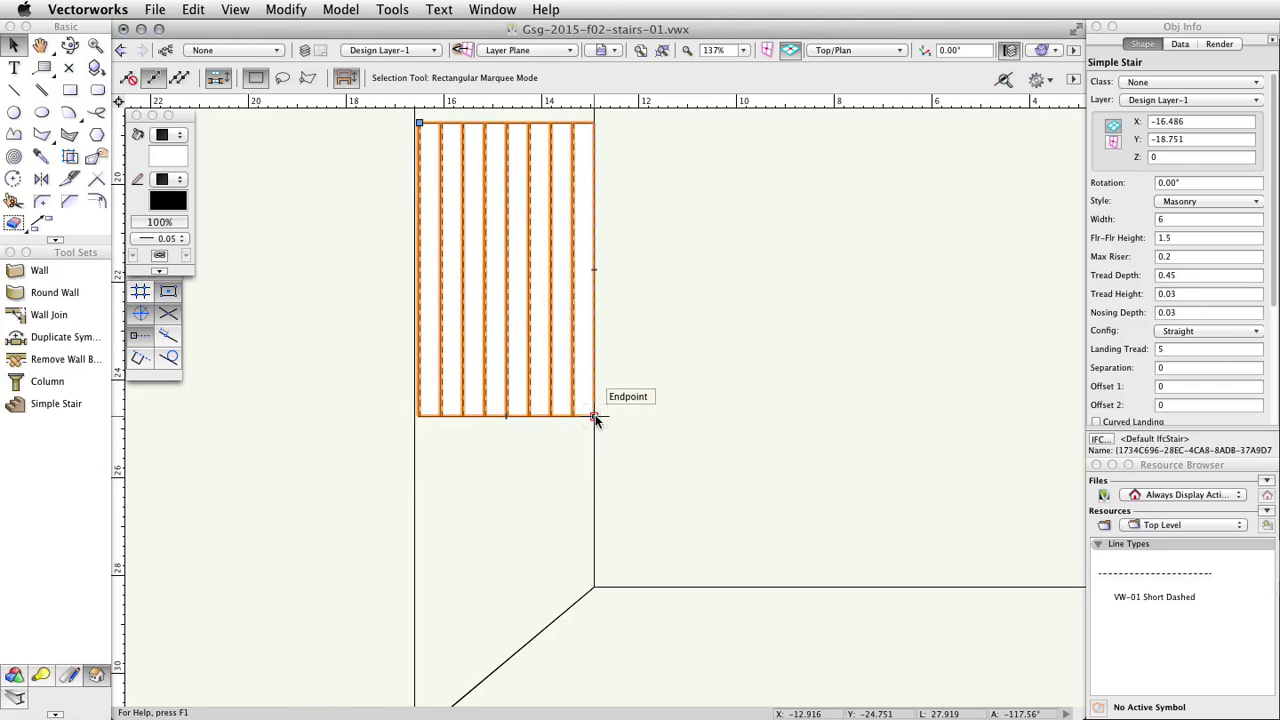
# - Raise the stair to a Z height of 1.5, working in Left Isometric view
pyautogui.click(895, 50)
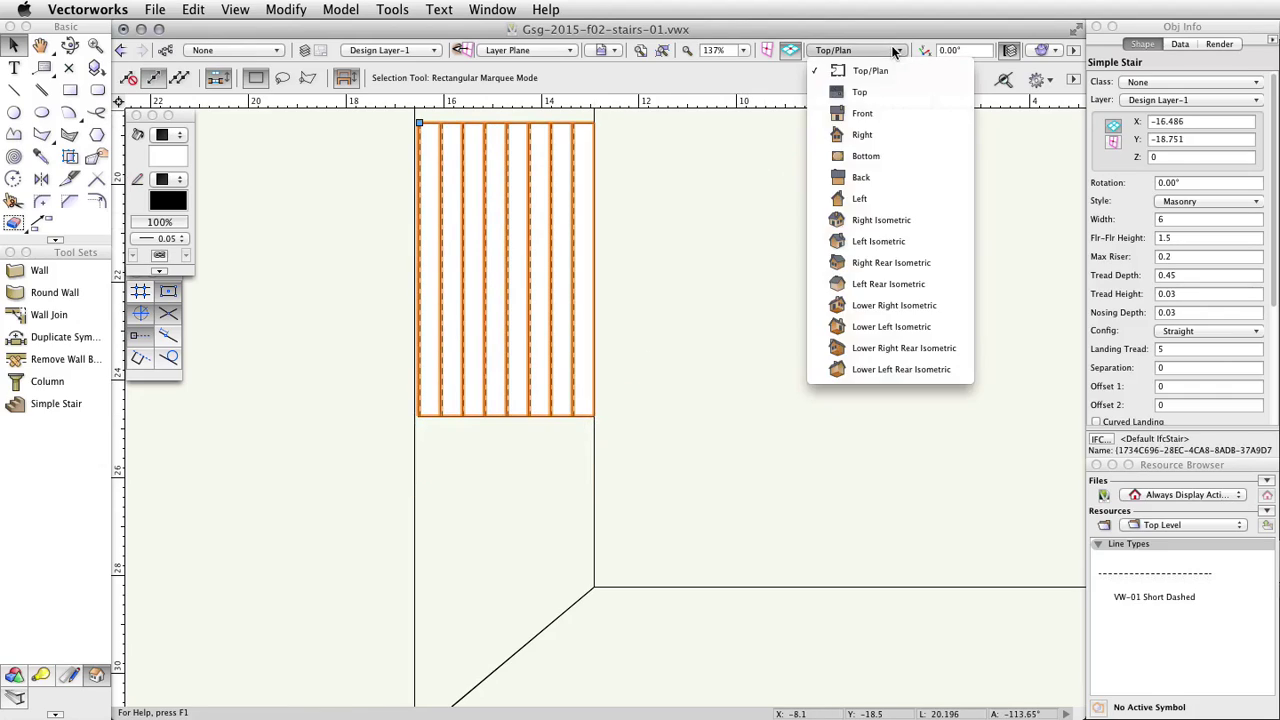
pyautogui.click(941, 247)
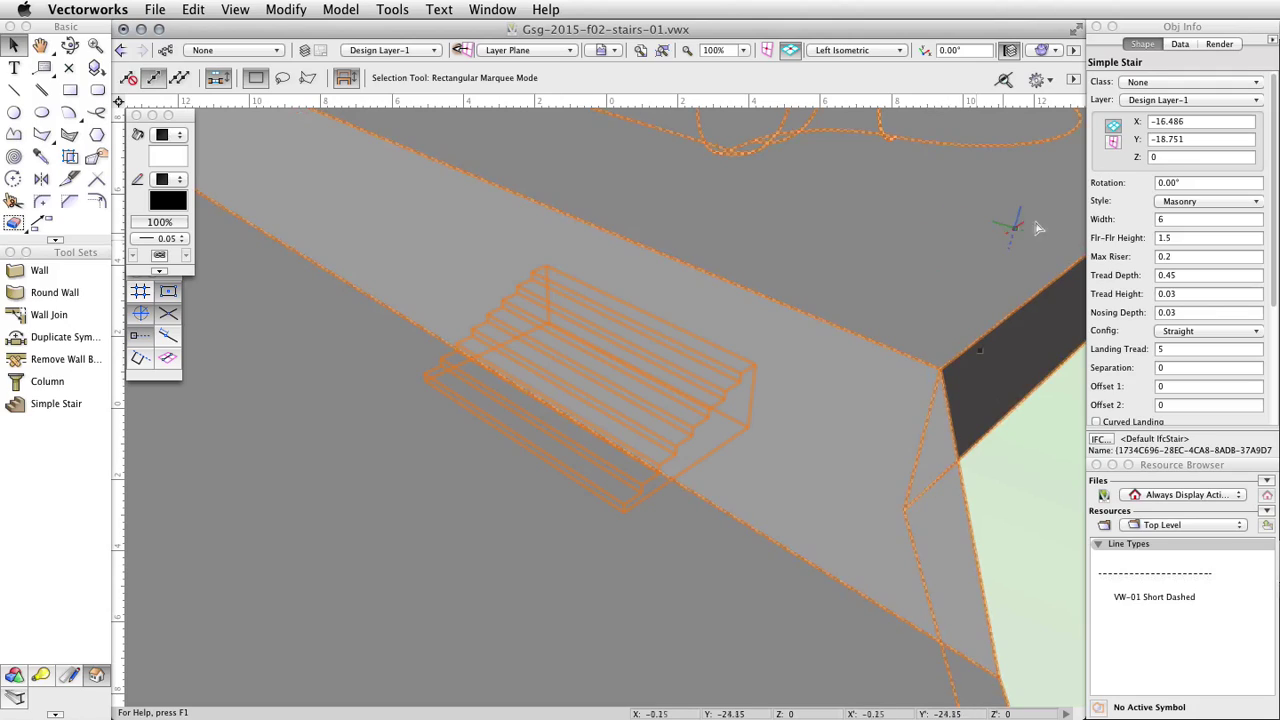
pyautogui.click(1171, 156)
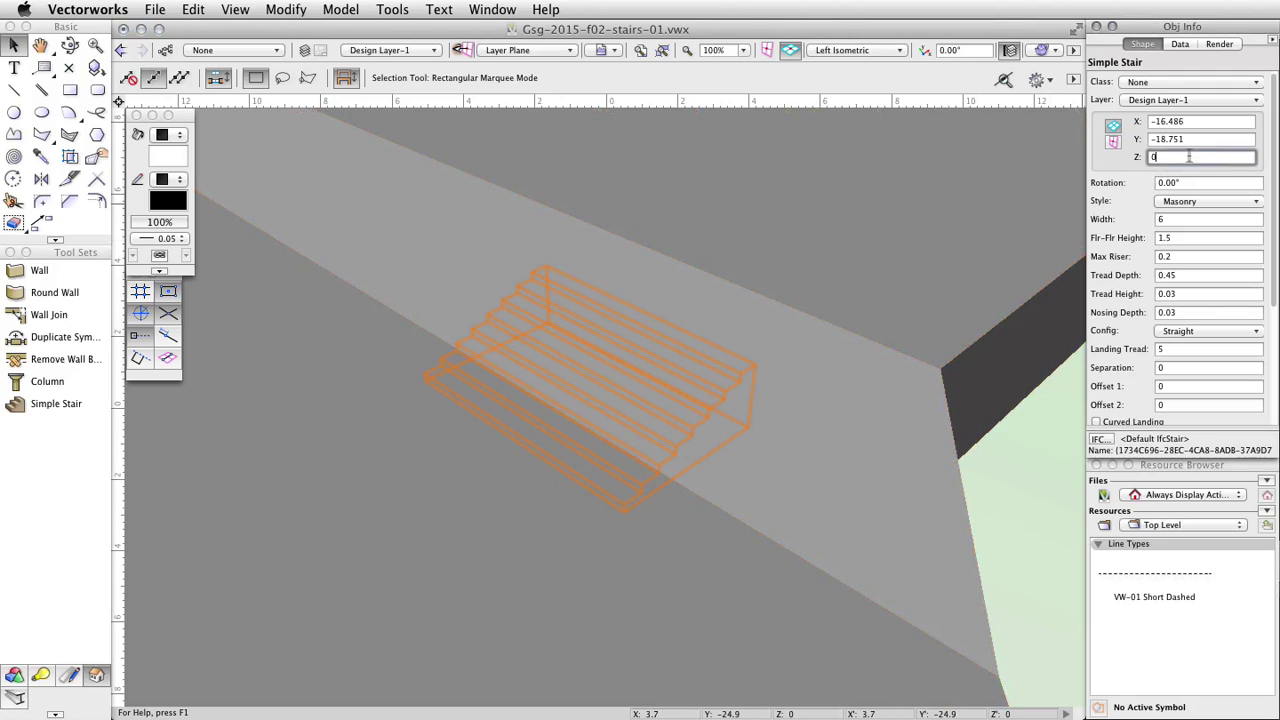
pyautogui.write('1.5')
pyautogui.press('Return')
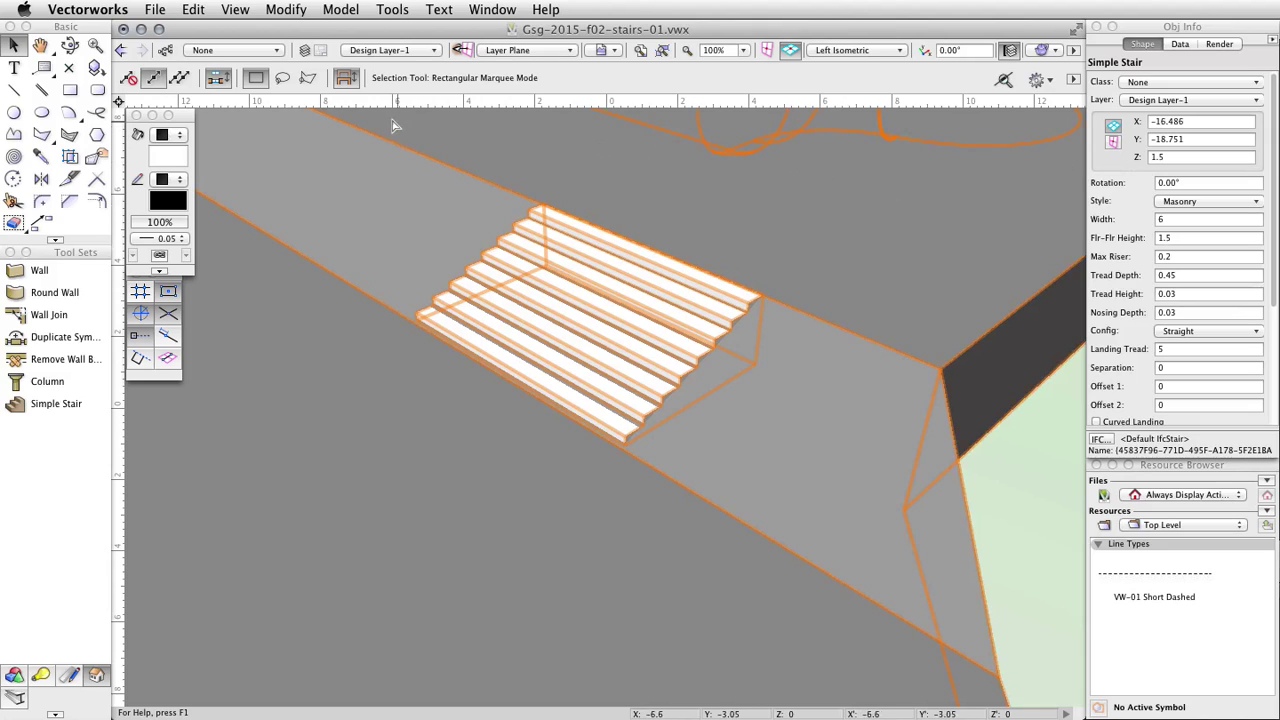
# - Taper the concrete base's straight ramp face about its upper edge so it meets the stair's bottom corner
pyautogui.click(69, 46)
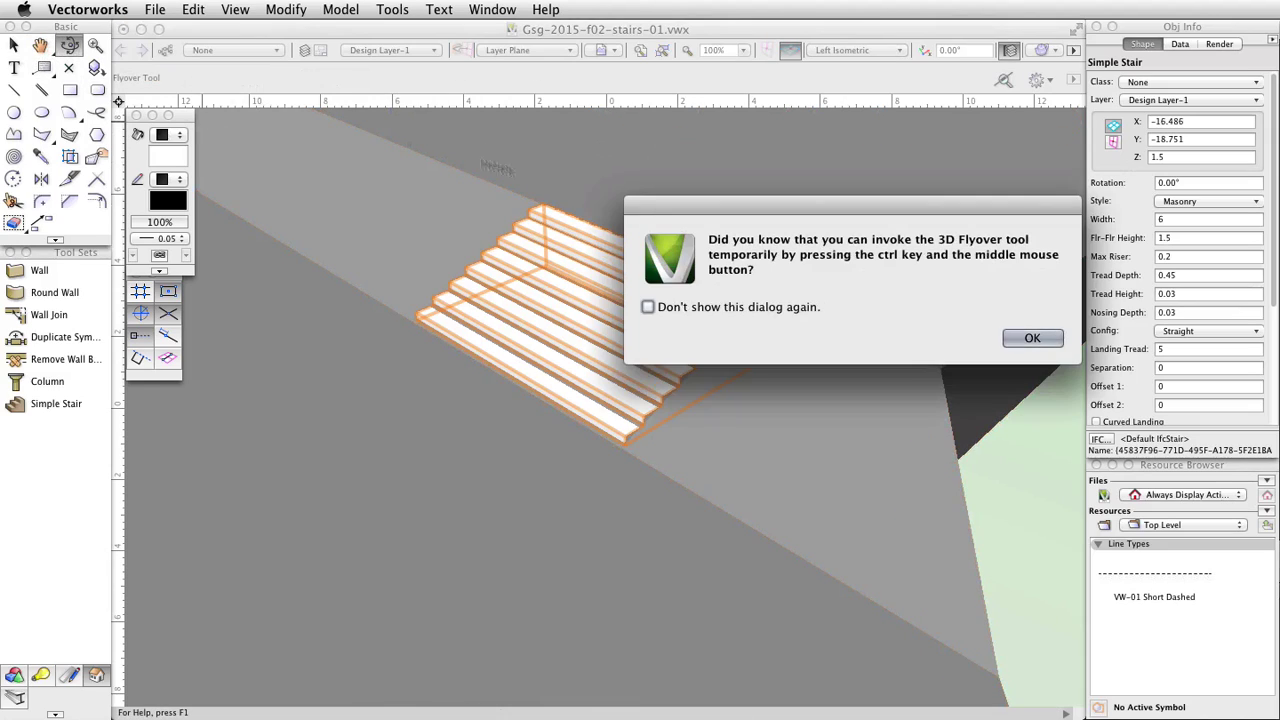
pyautogui.click(1030, 338)
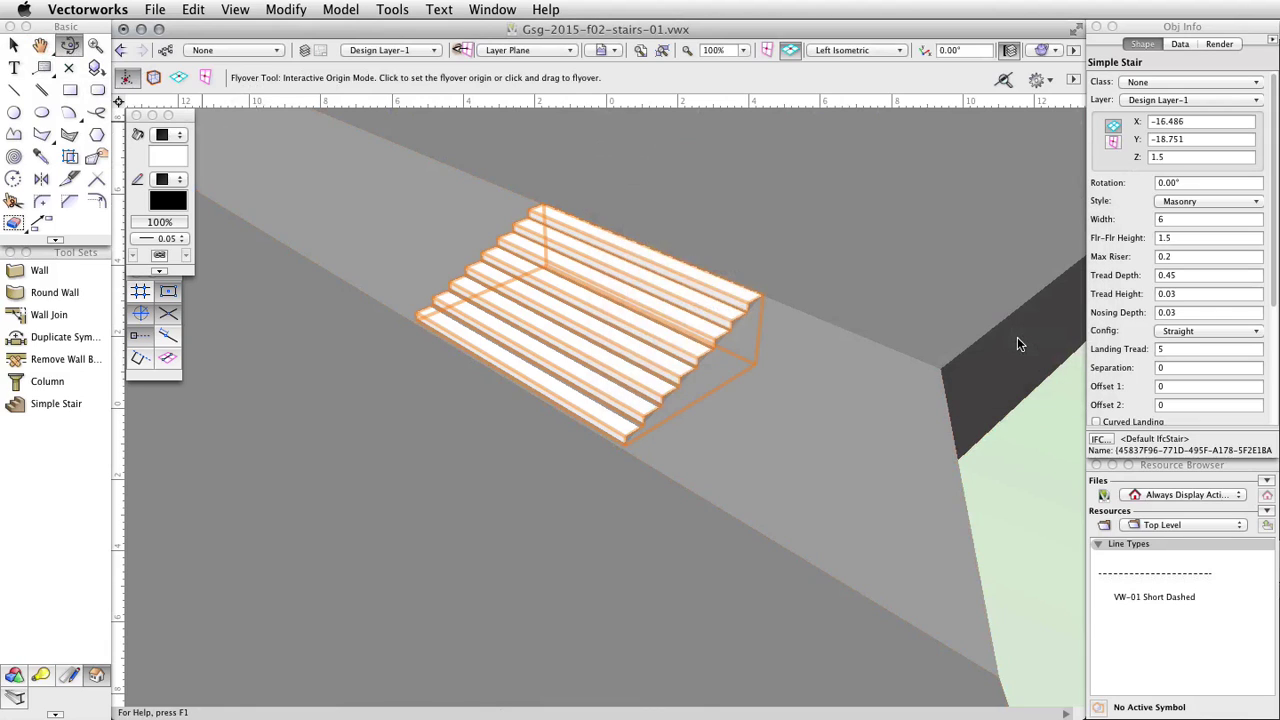
pyautogui.moveTo(623, 444); pyautogui.dragTo(620, 537)
pyautogui.scroll(5, 626, 465)
pyautogui.scroll(3, 615, 541)
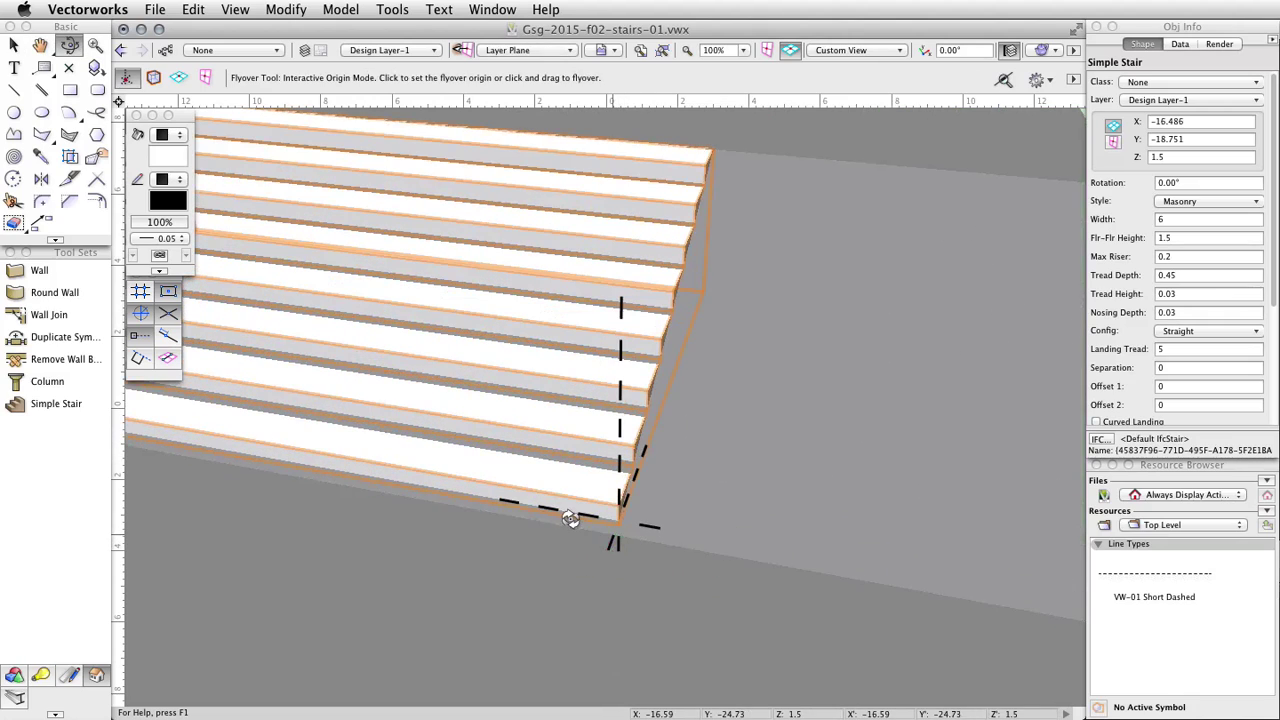
pyautogui.click(38, 45)
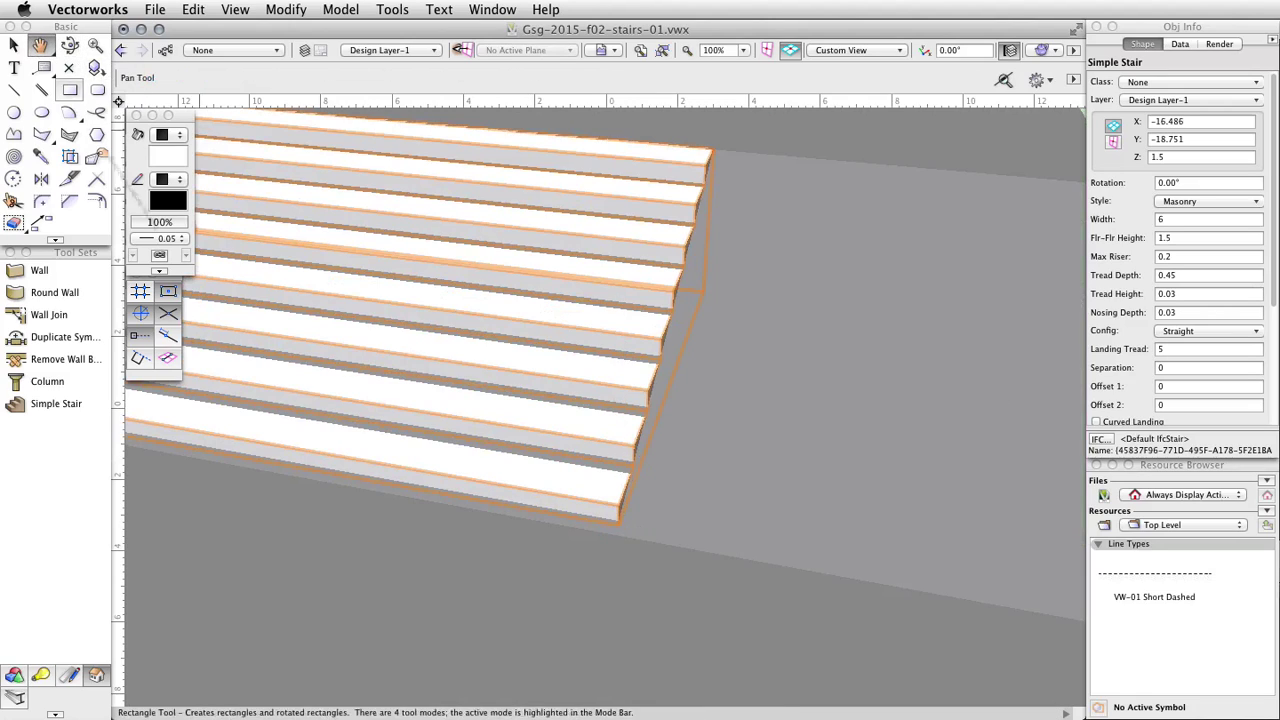
pyautogui.moveTo(356, 516); pyautogui.dragTo(449, 549)
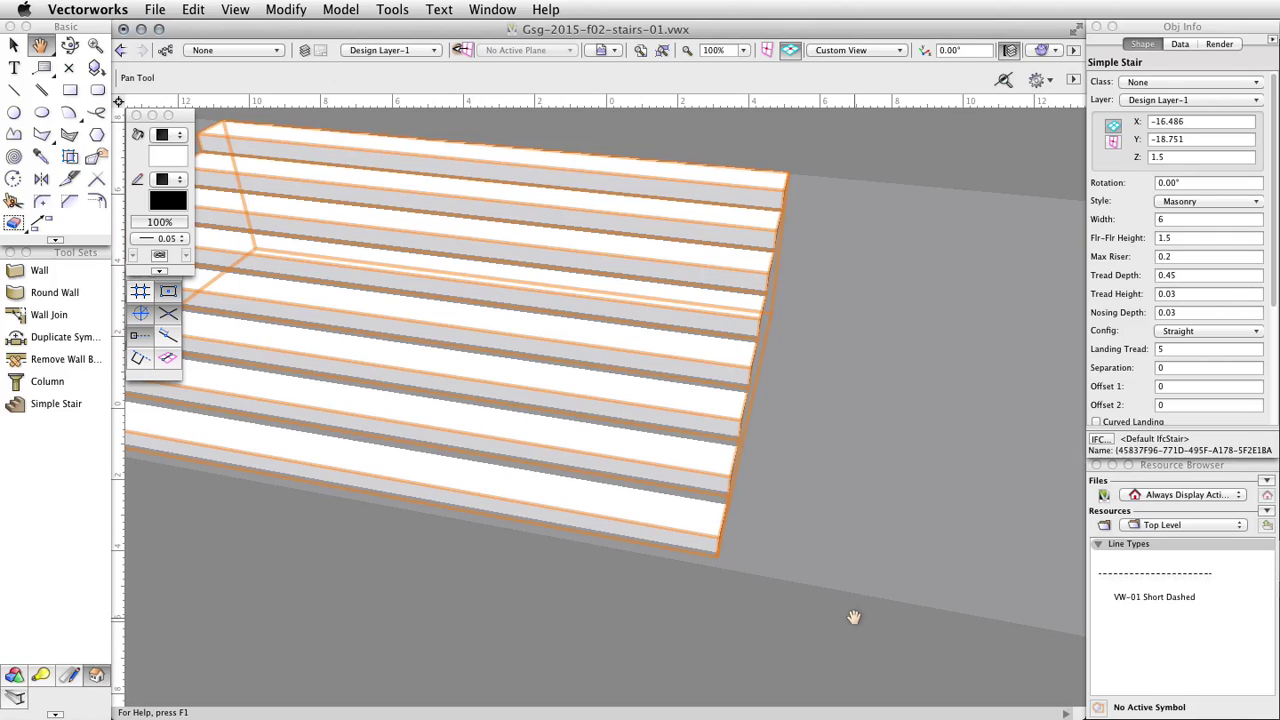
pyautogui.click(13, 676)
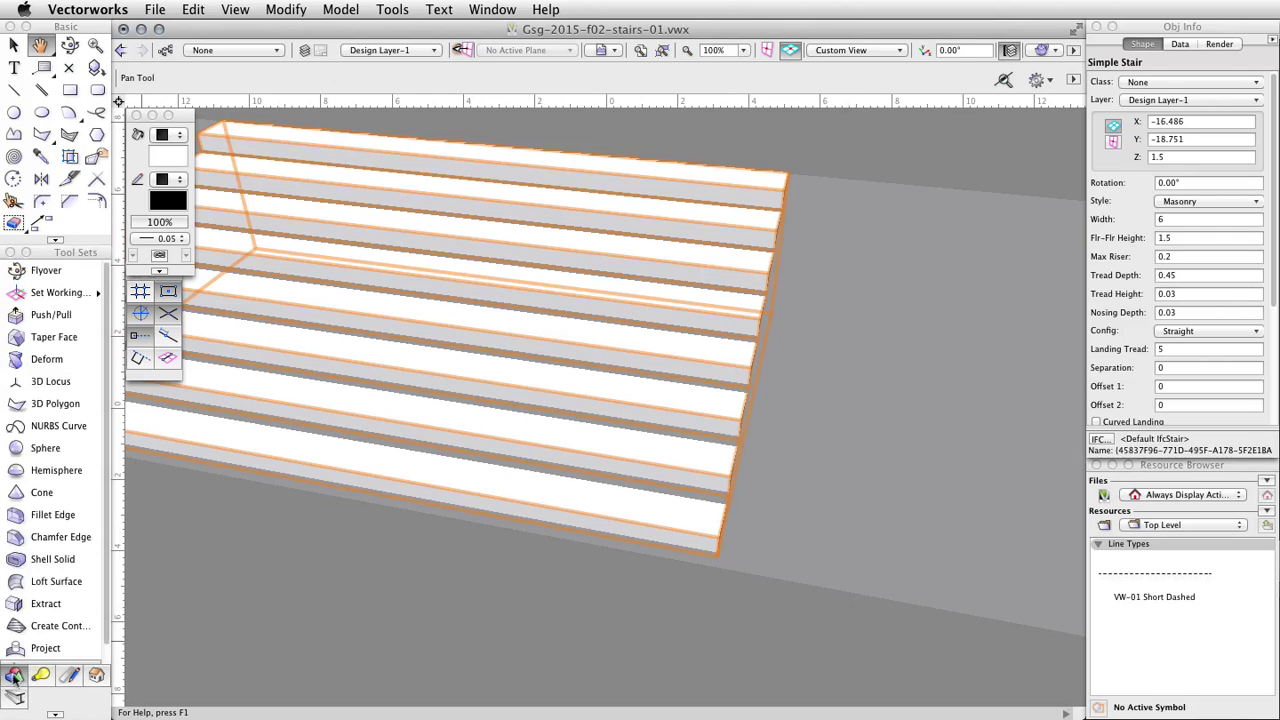
pyautogui.click(92, 338)
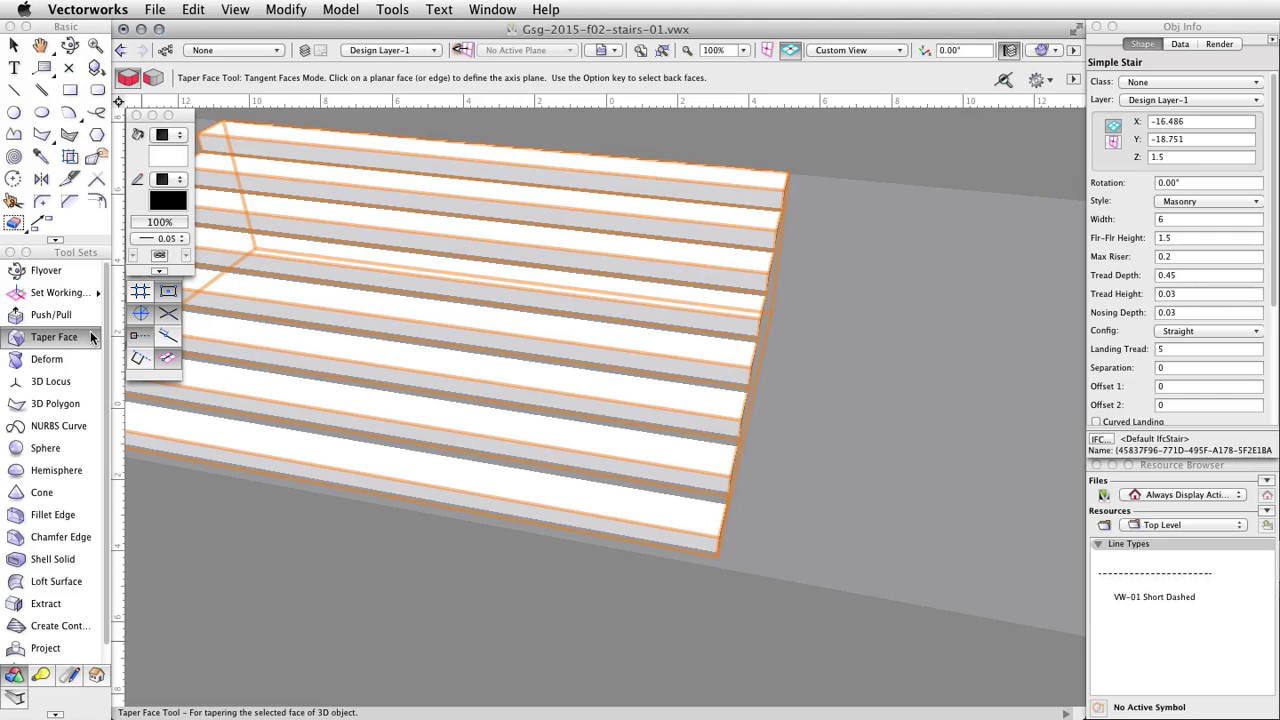
pyautogui.click(922, 143)
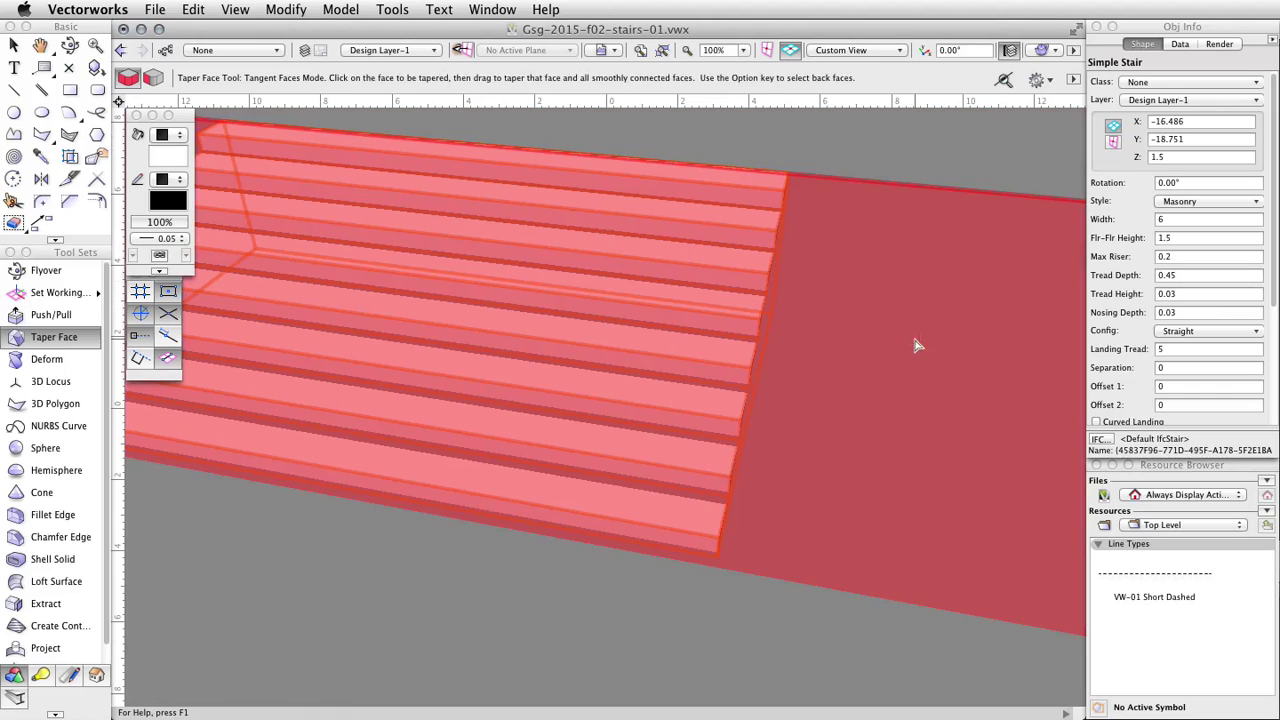
pyautogui.moveTo(917, 345); pyautogui.dragTo(600, 533)
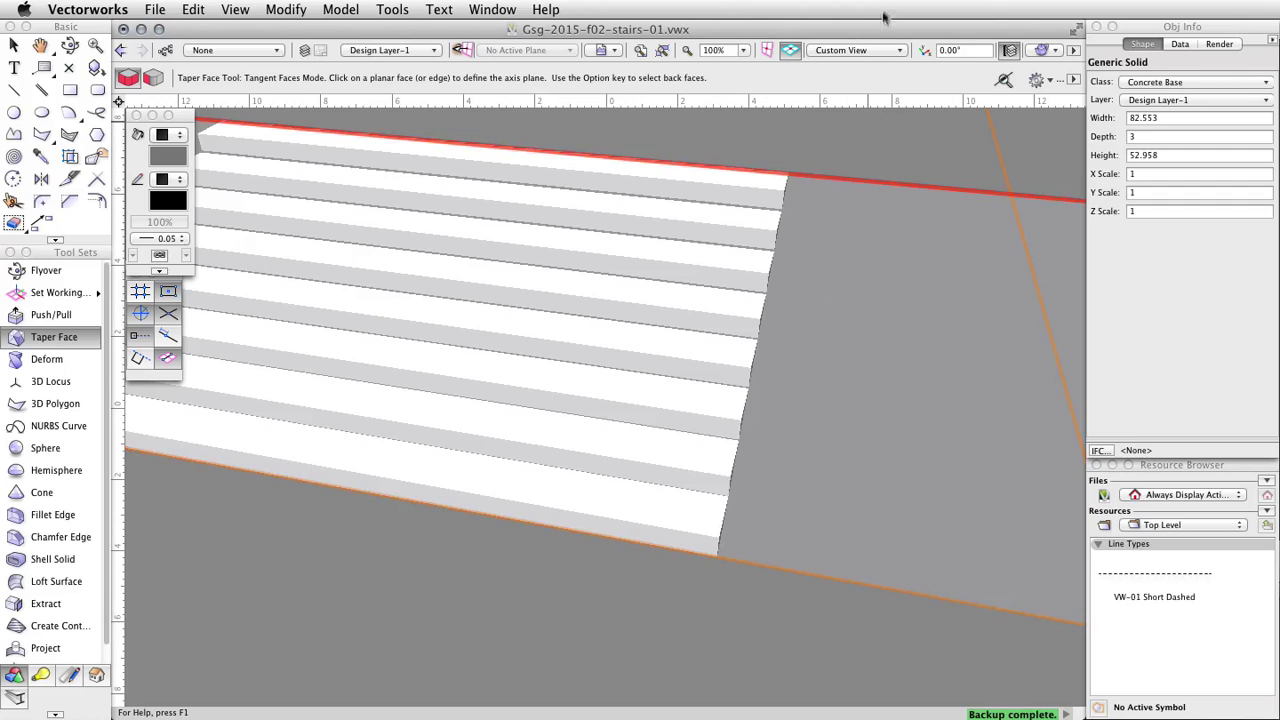
# - Place a duplicate of the stair about 27.4 vertically up the same ramp, working in Top/Plan view
pyautogui.click(890, 50)
pyautogui.click(920, 72)
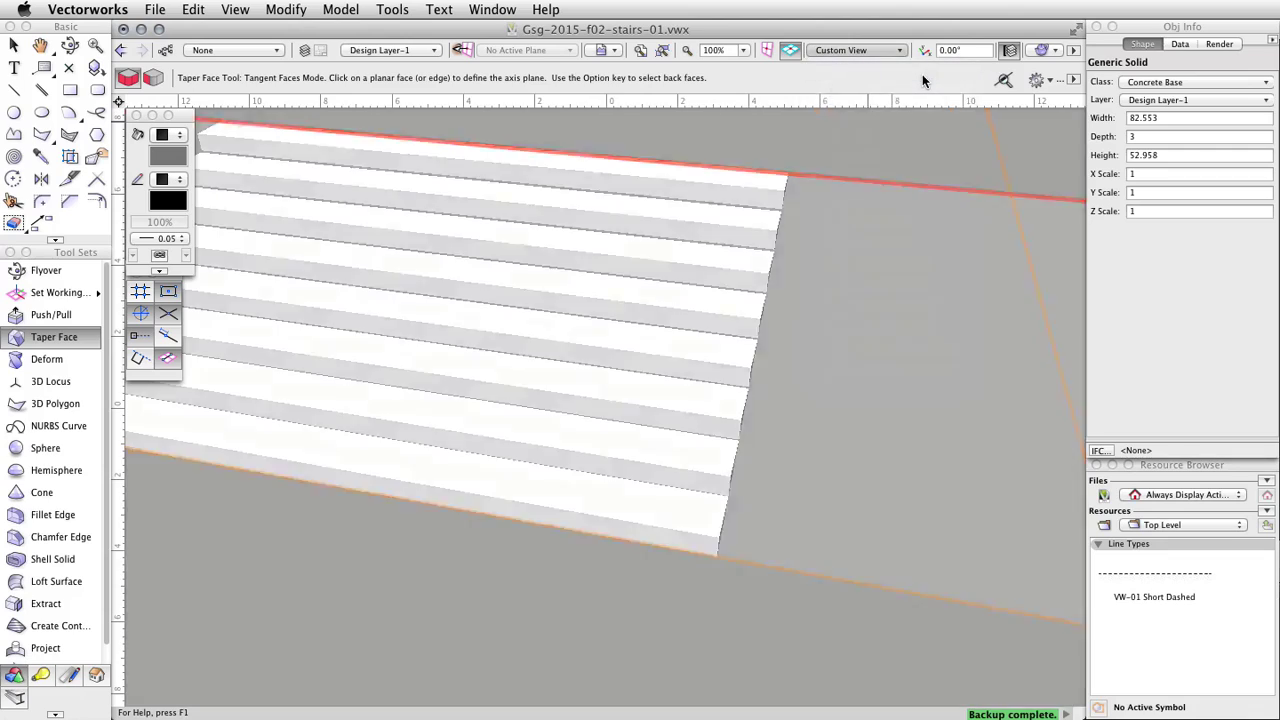
pyautogui.press('x')
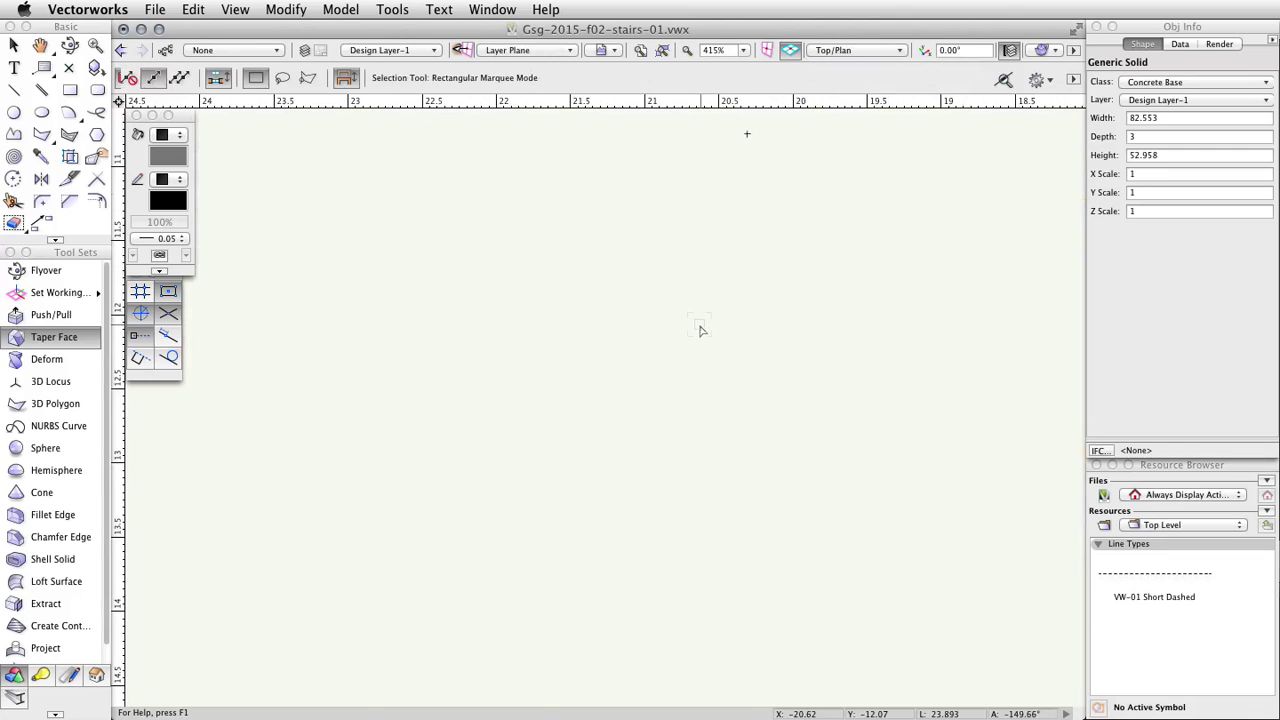
pyautogui.scroll(-10, 705, 325)
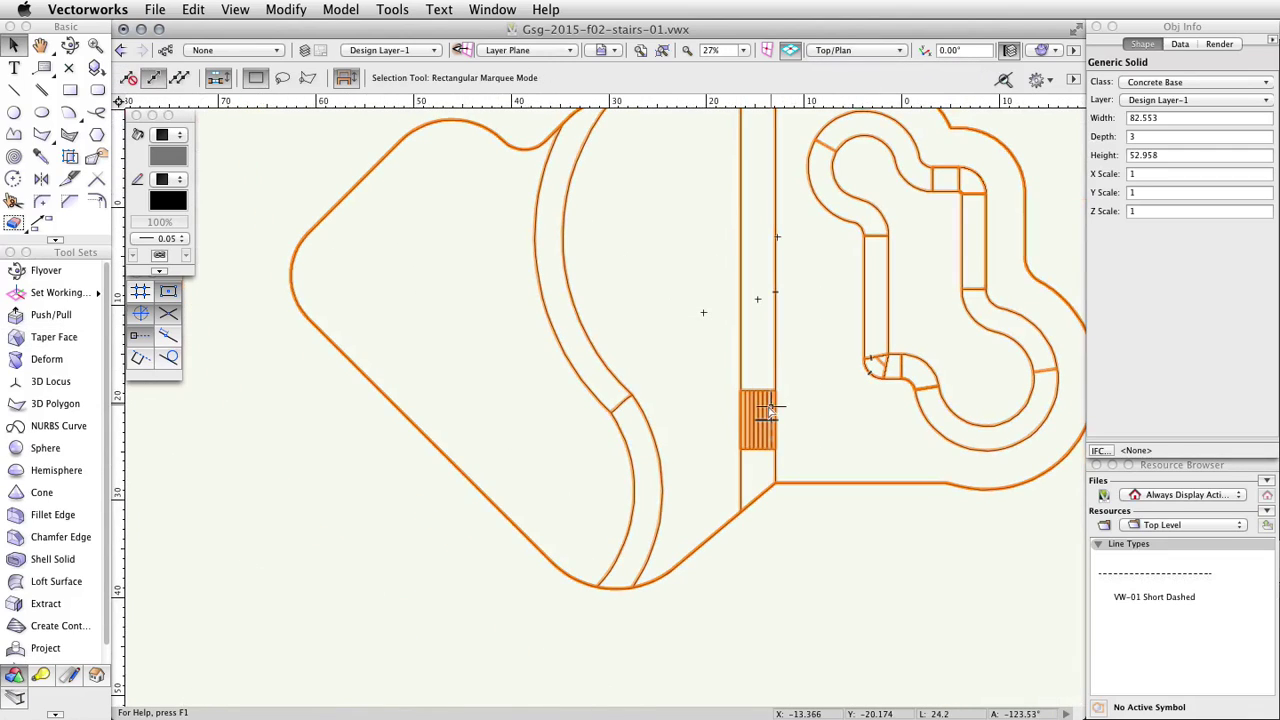
pyautogui.click(752, 400)
pyautogui.press('h')
pyautogui.moveTo(806, 344); pyautogui.dragTo(746, 423)
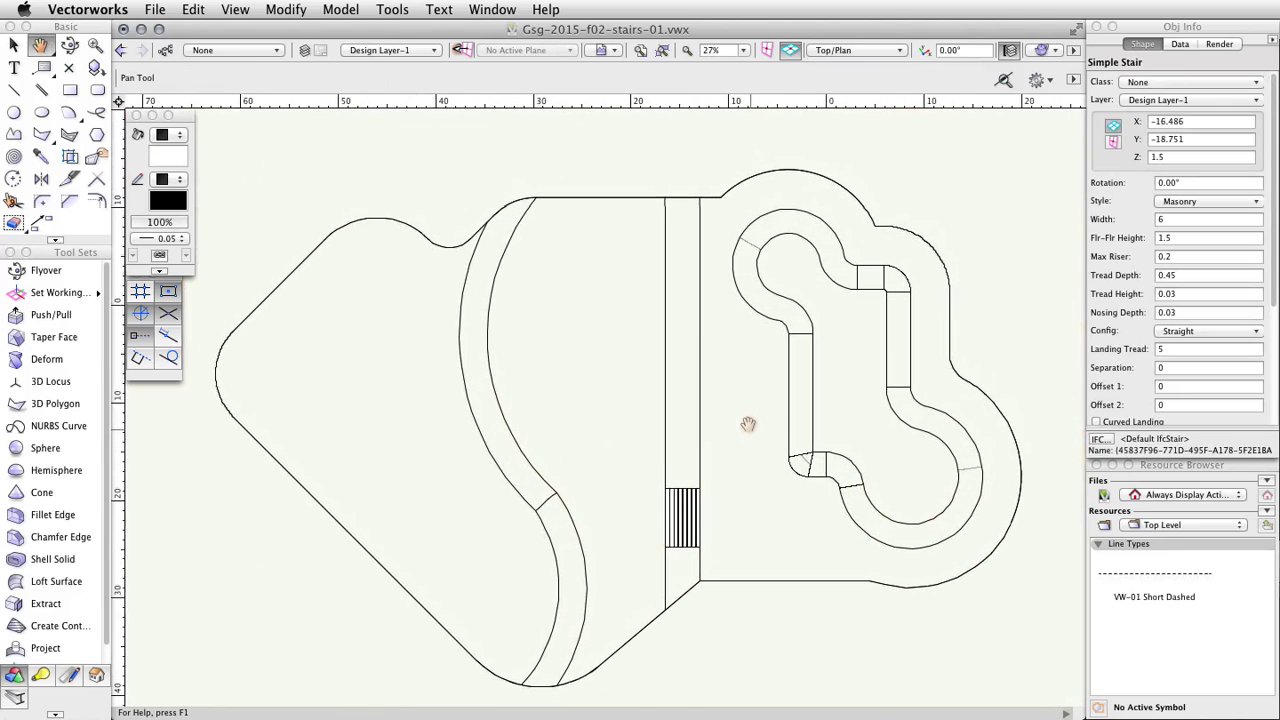
pyautogui.press('x')
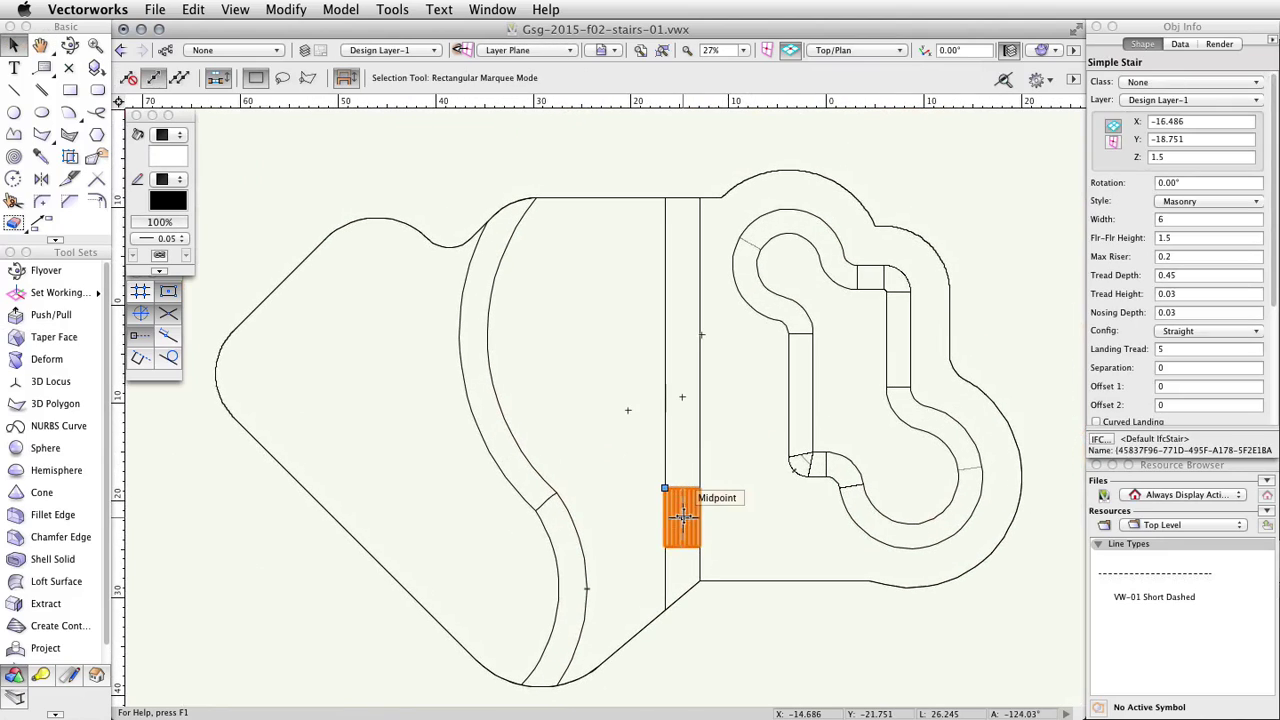
pyautogui.moveTo(681, 509); pyautogui.dragTo(683, 247)
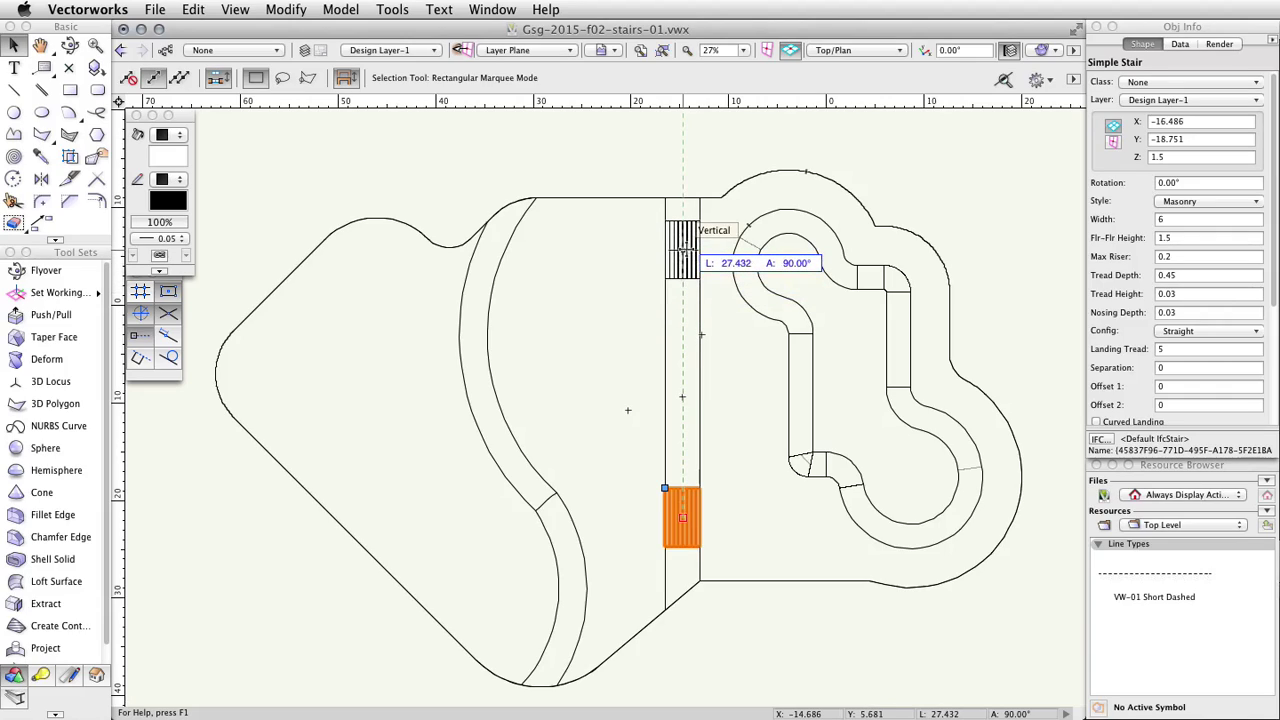
pyautogui.moveTo(683, 243); pyautogui.dragTo(696, 238)
pyautogui.keyDown('alt'); pyautogui.moveTo(697, 238); pyautogui.dragTo(697, 238); pyautogui.keyUp('alt')
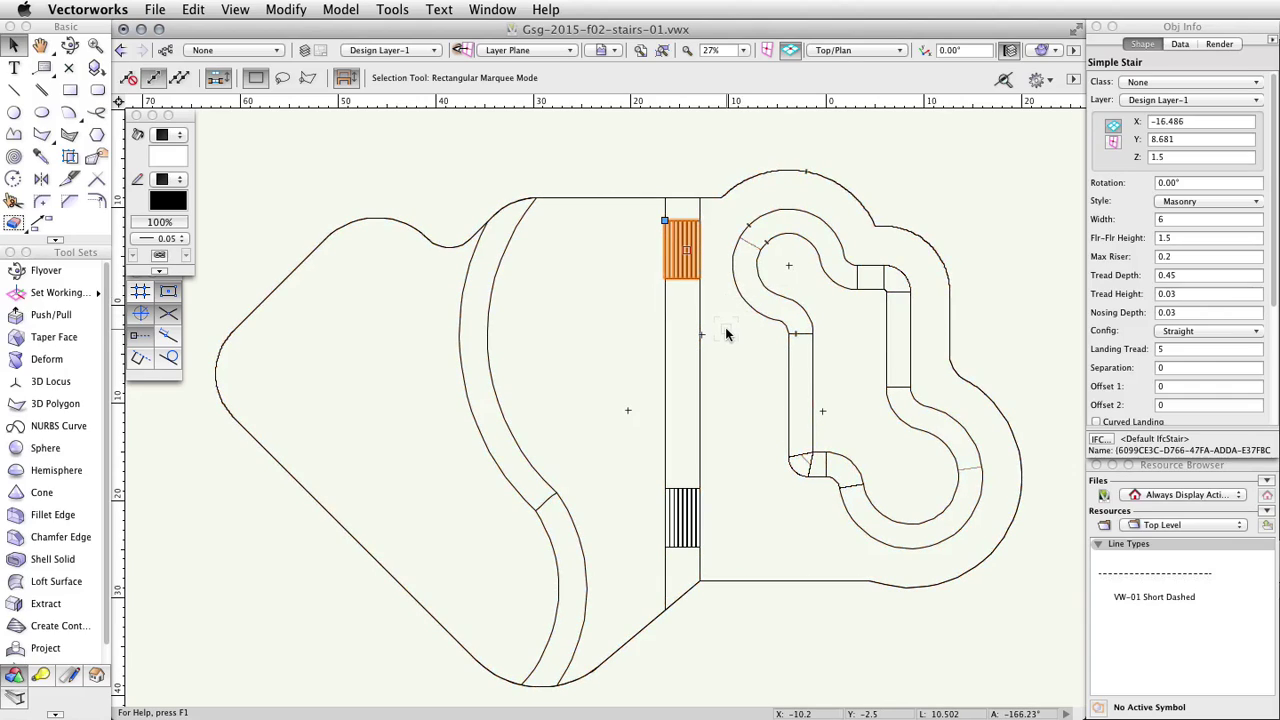
# - Set the duplicated stair's width to 4.5
pyautogui.doubleClick(1175, 219)
pyautogui.write('4.')
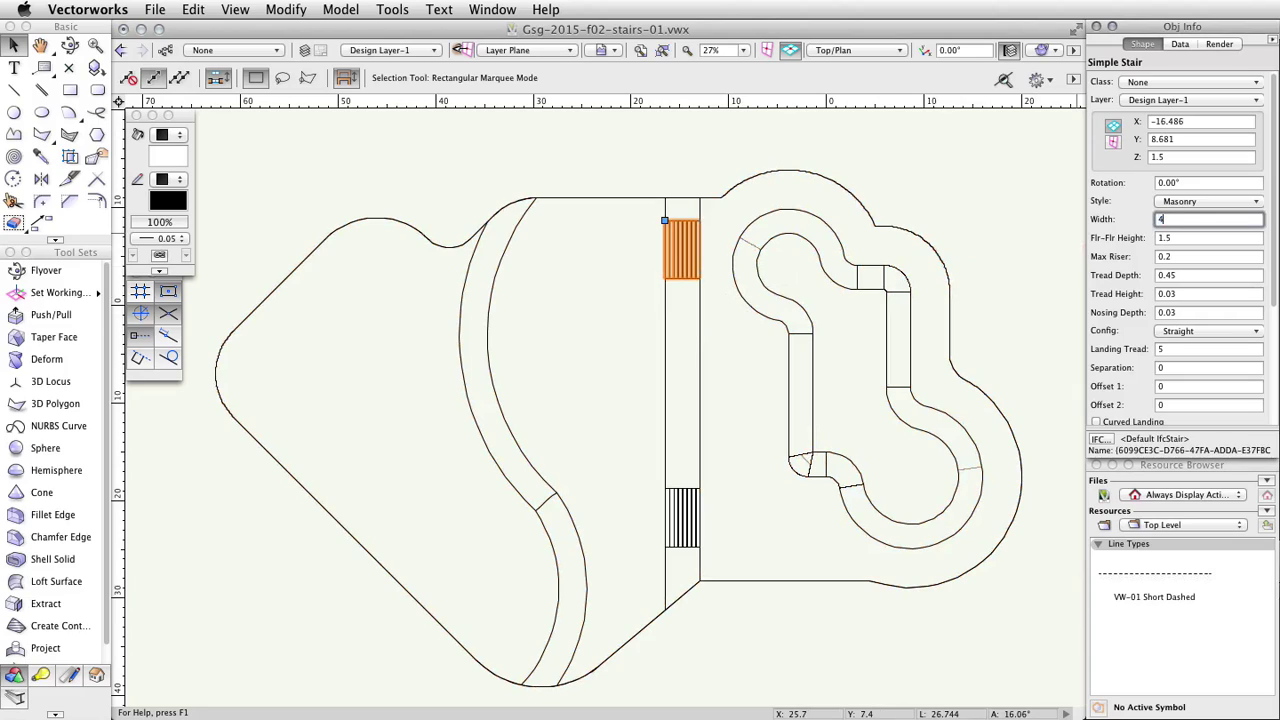
pyautogui.write('5')
pyautogui.press('Return')
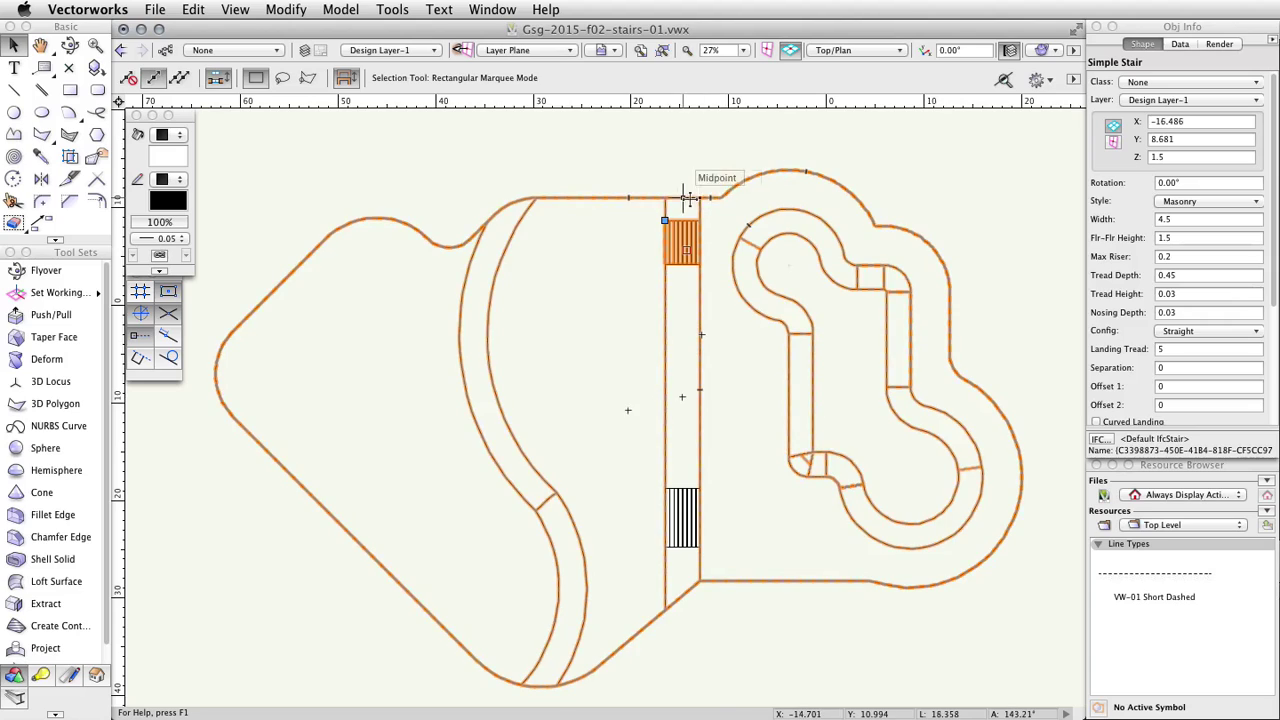
# - Move the duplicated stair by its upper corner along the ramp edge, 5 below the ramp's end corner as datum
pyautogui.scroll(5, 688, 197)
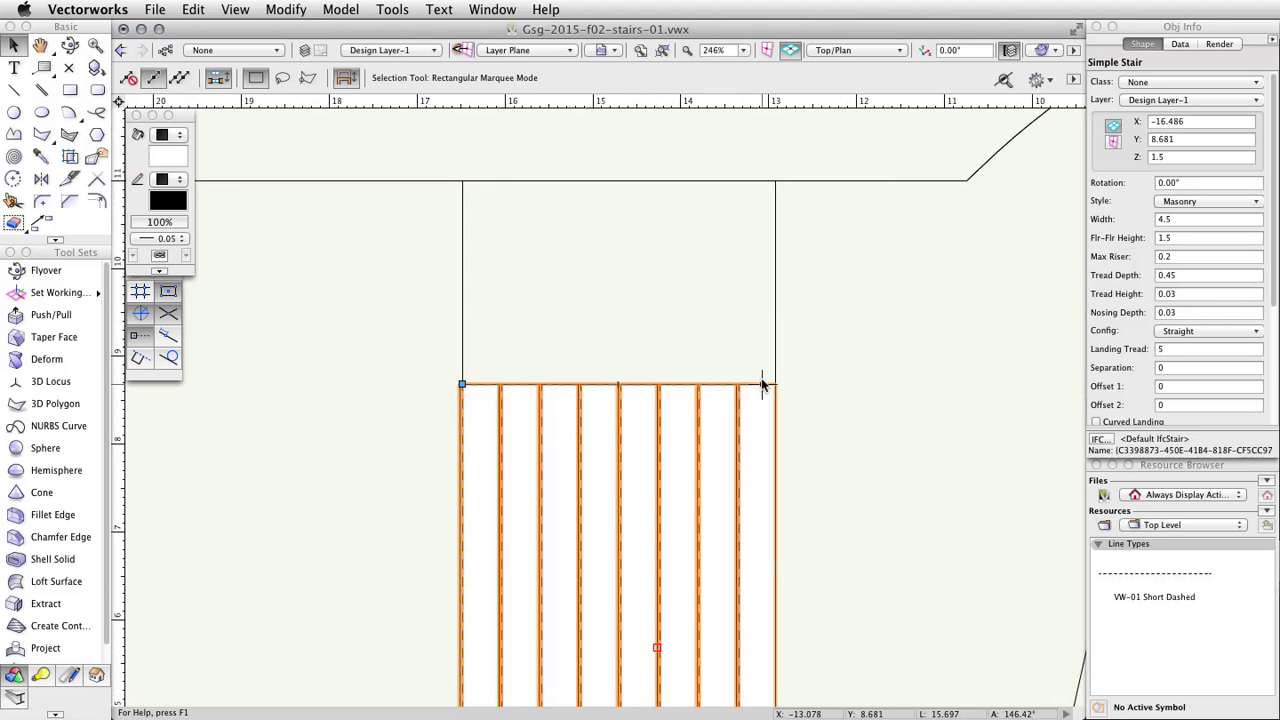
pyautogui.moveTo(775, 384); pyautogui.dragTo(777, 180)
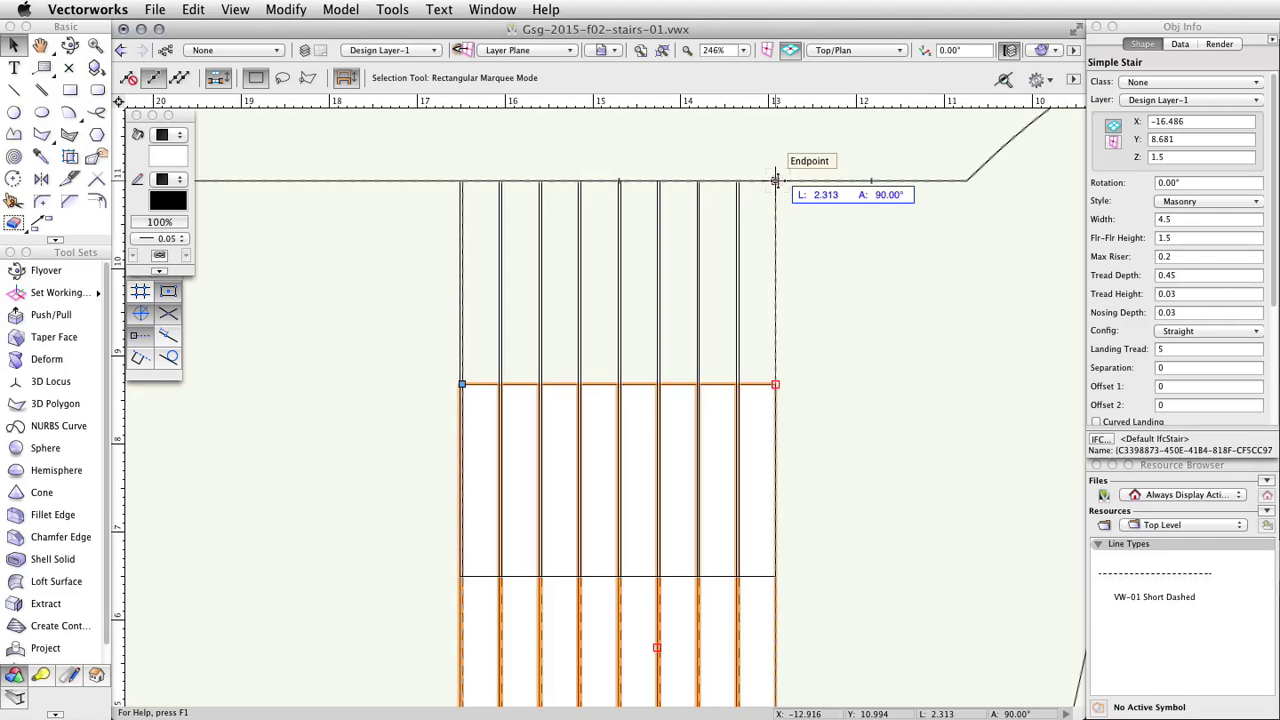
pyautogui.press('g')
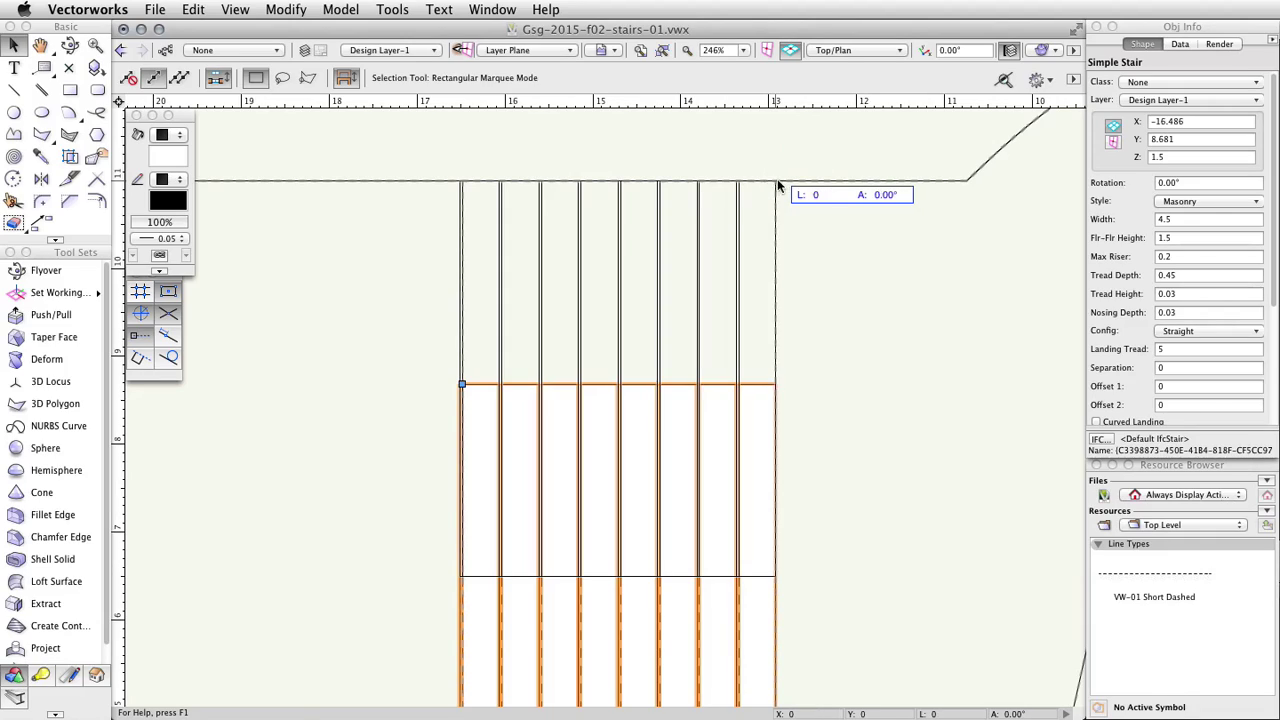
pyautogui.press('Tab')
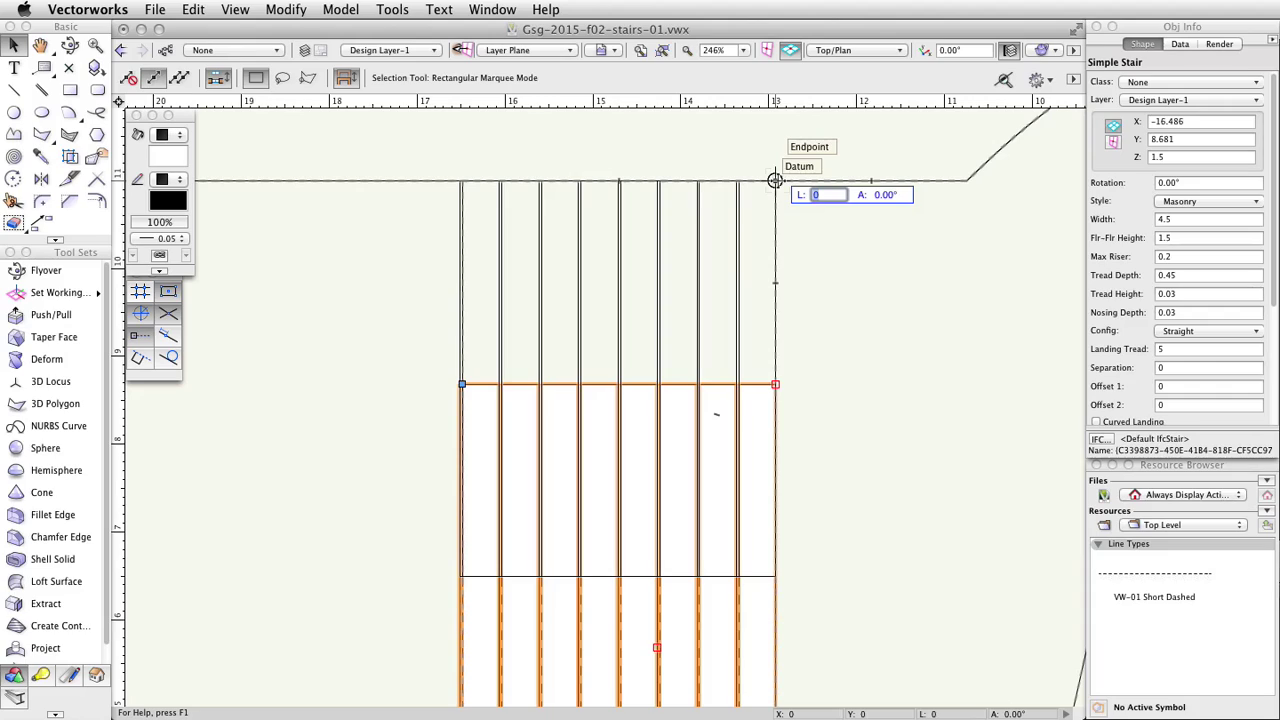
pyautogui.write('5')
pyautogui.press('Tab')
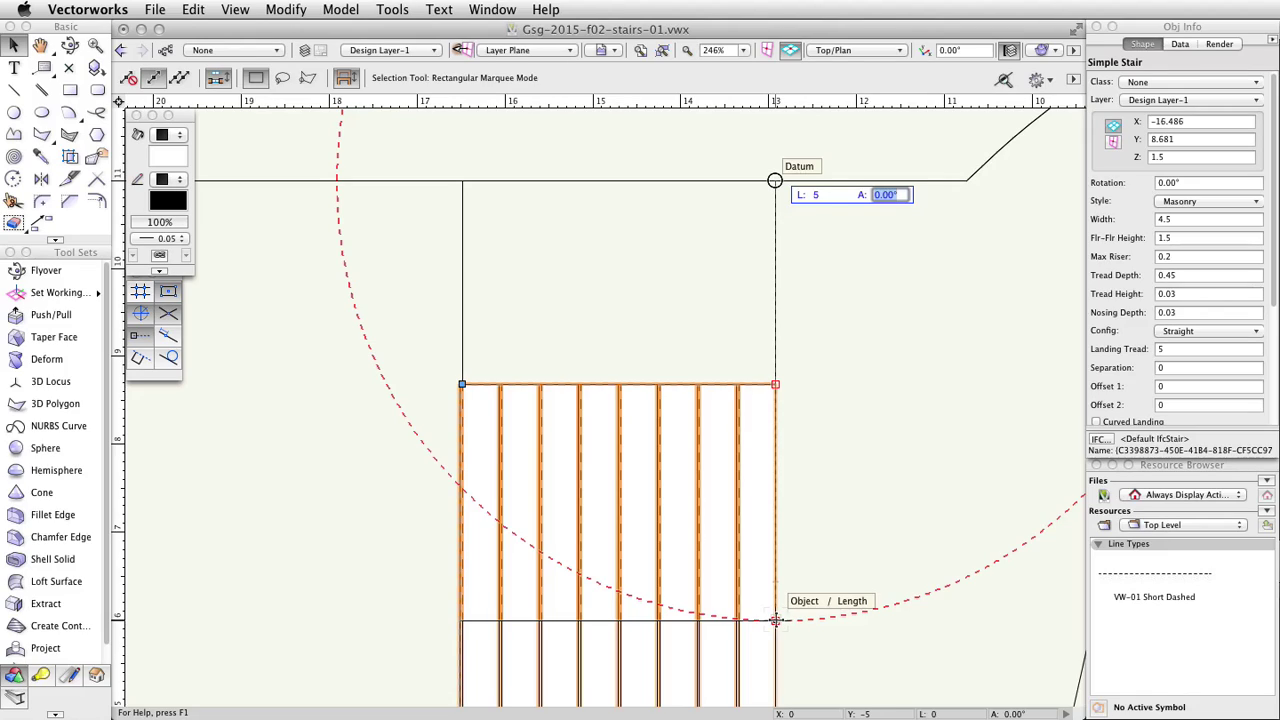
pyautogui.moveTo(775, 620); pyautogui.dragTo(775, 618)
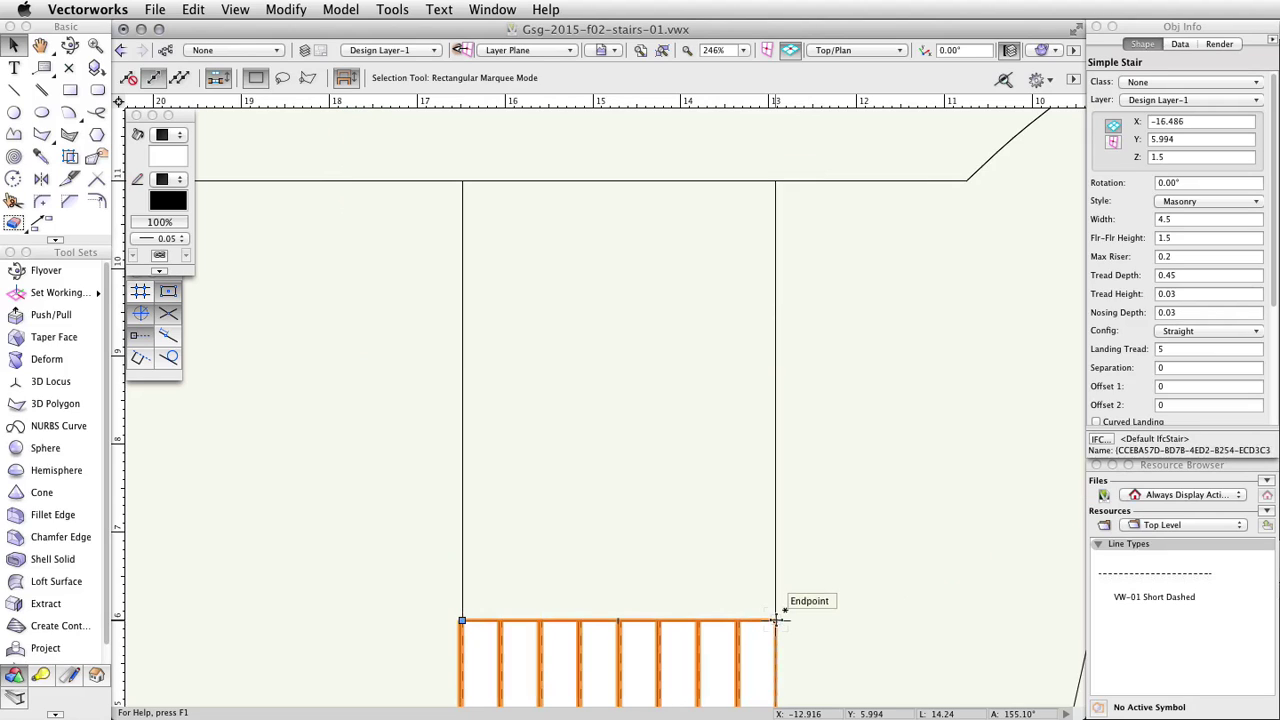
# - Combine both stairs and the concrete base with Add Solids, working in Left Isometric view
pyautogui.scroll(-5, 806, 628)
pyautogui.moveTo(831, 649); pyautogui.dragTo(729, 456, button='middle')
pyautogui.click(880, 50)
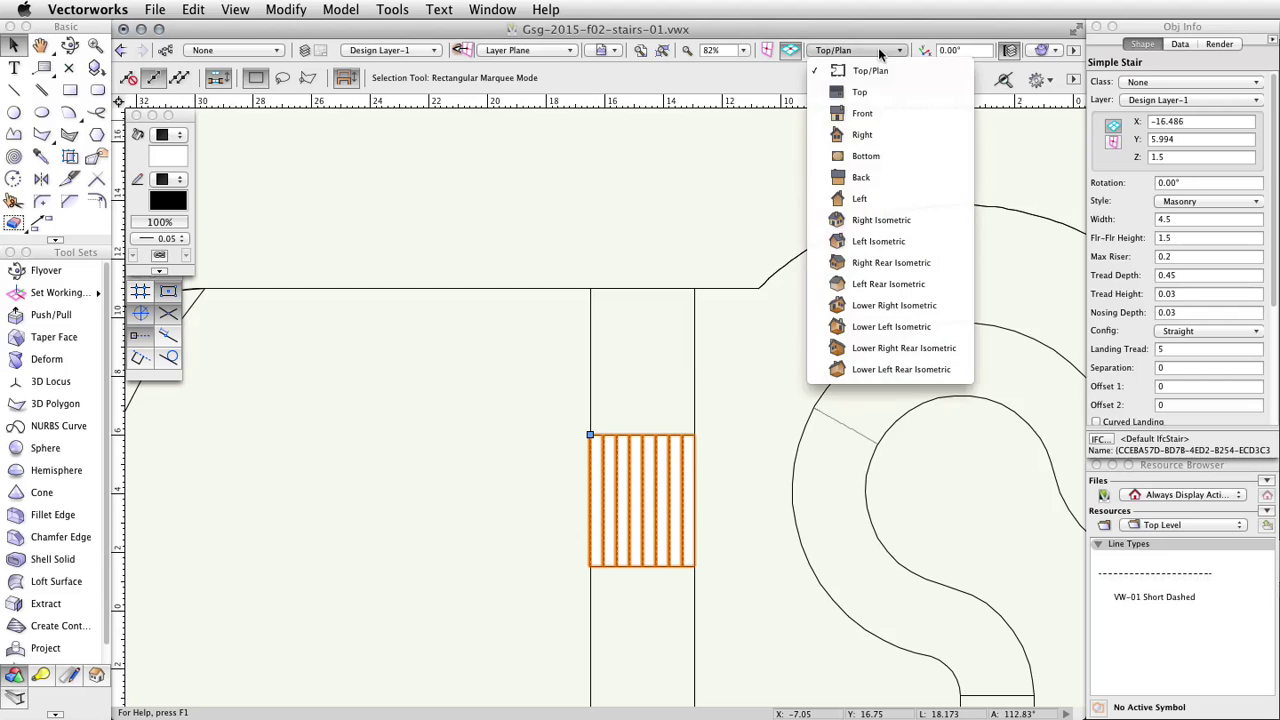
pyautogui.click(930, 241)
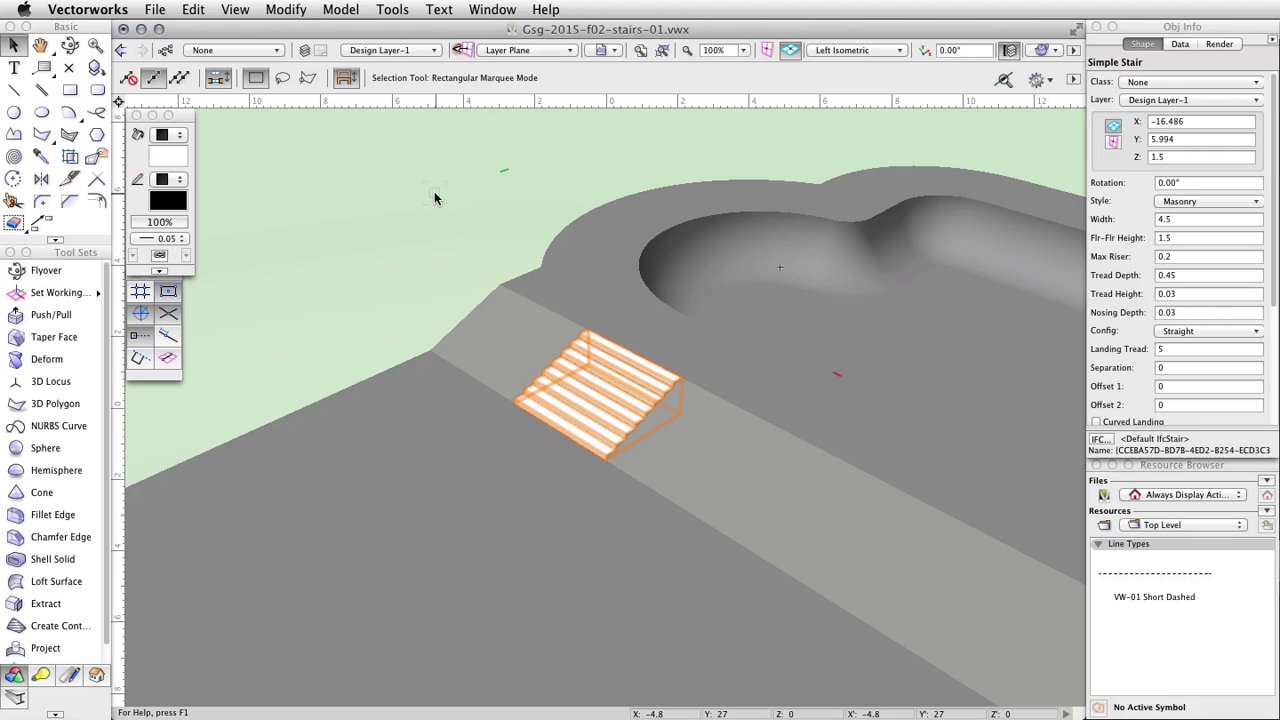
pyautogui.scroll(-3, 435, 197)
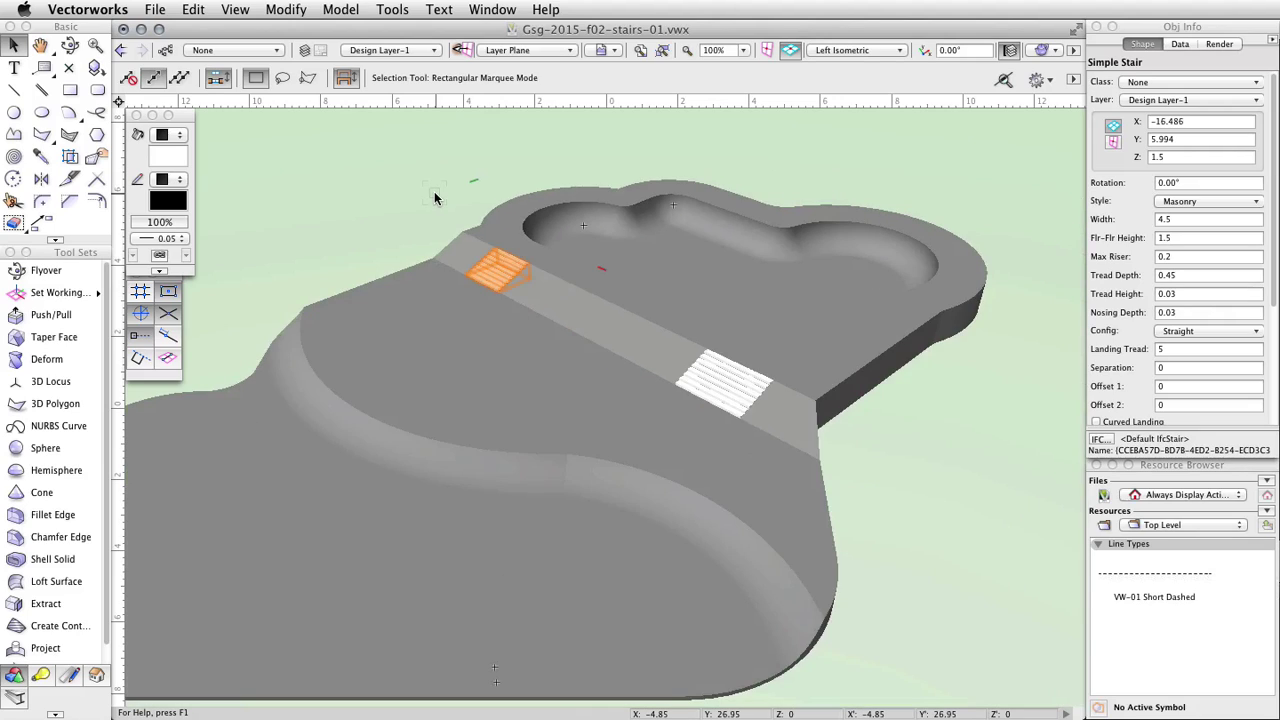
pyautogui.keyDown('shift'); pyautogui.click(755, 366); pyautogui.keyUp('shift')
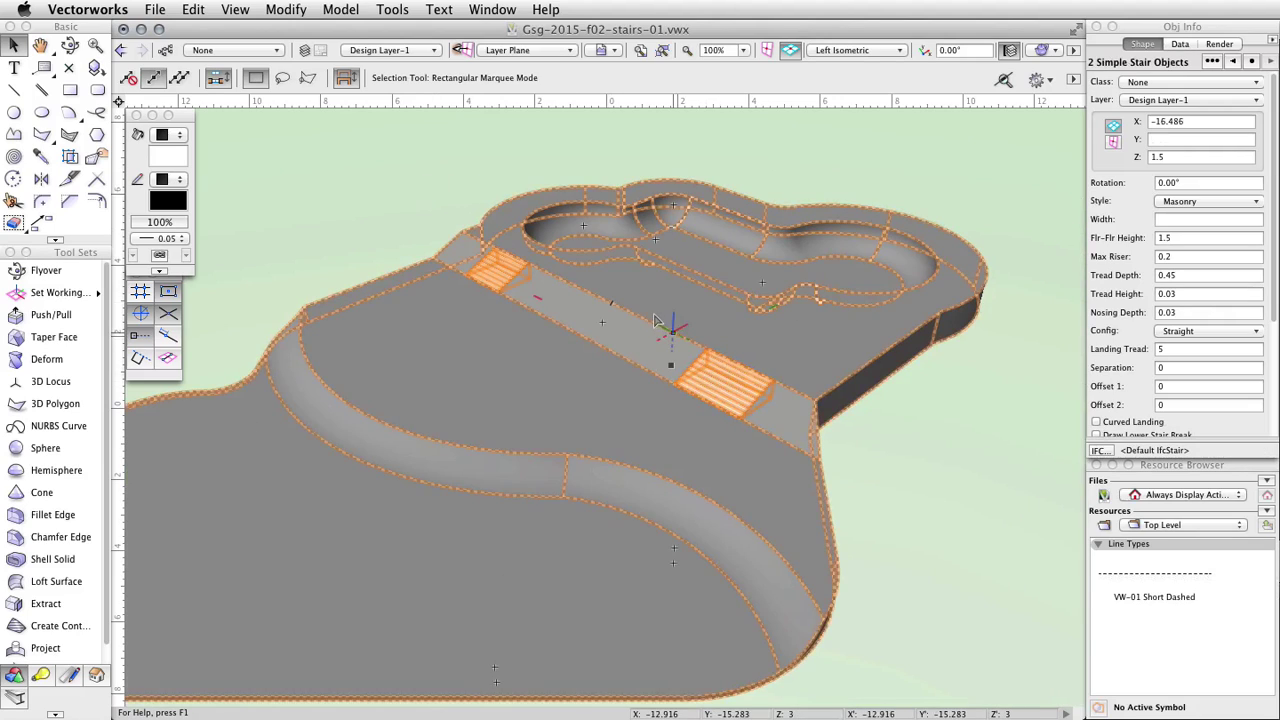
pyautogui.keyDown('shift'); pyautogui.click(668, 306); pyautogui.keyUp('shift')
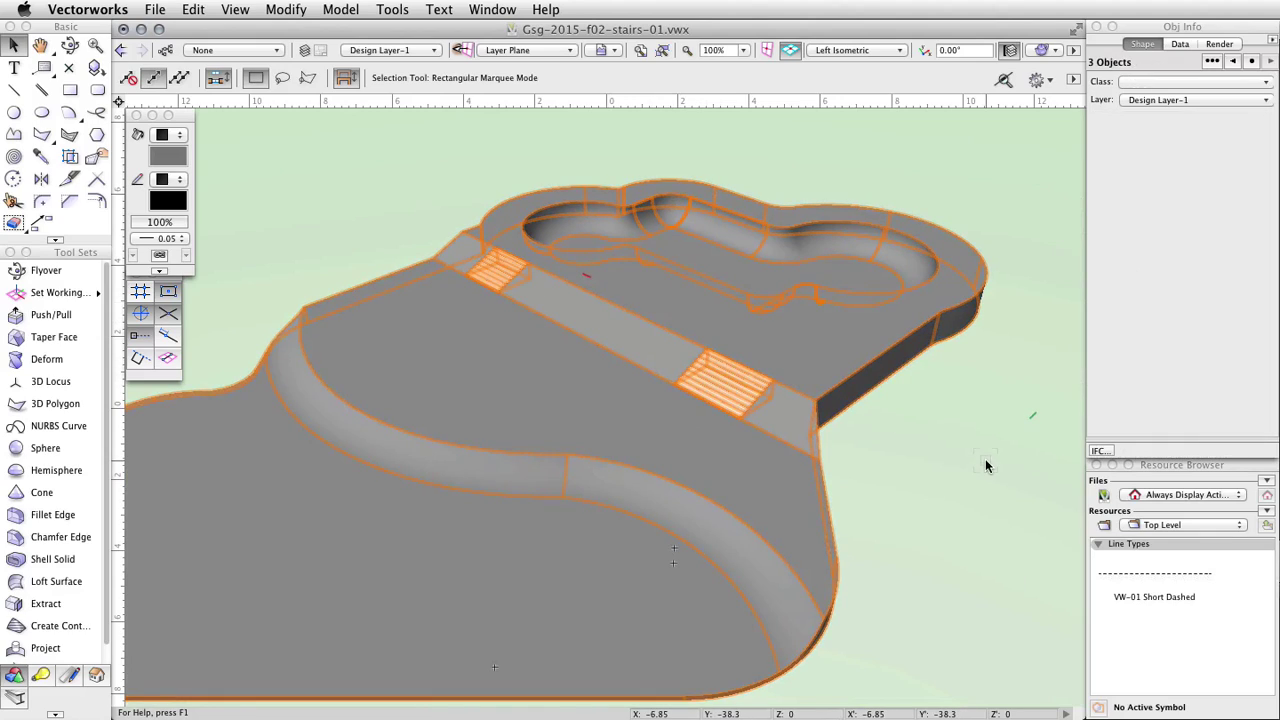
pyautogui.click(343, 12)
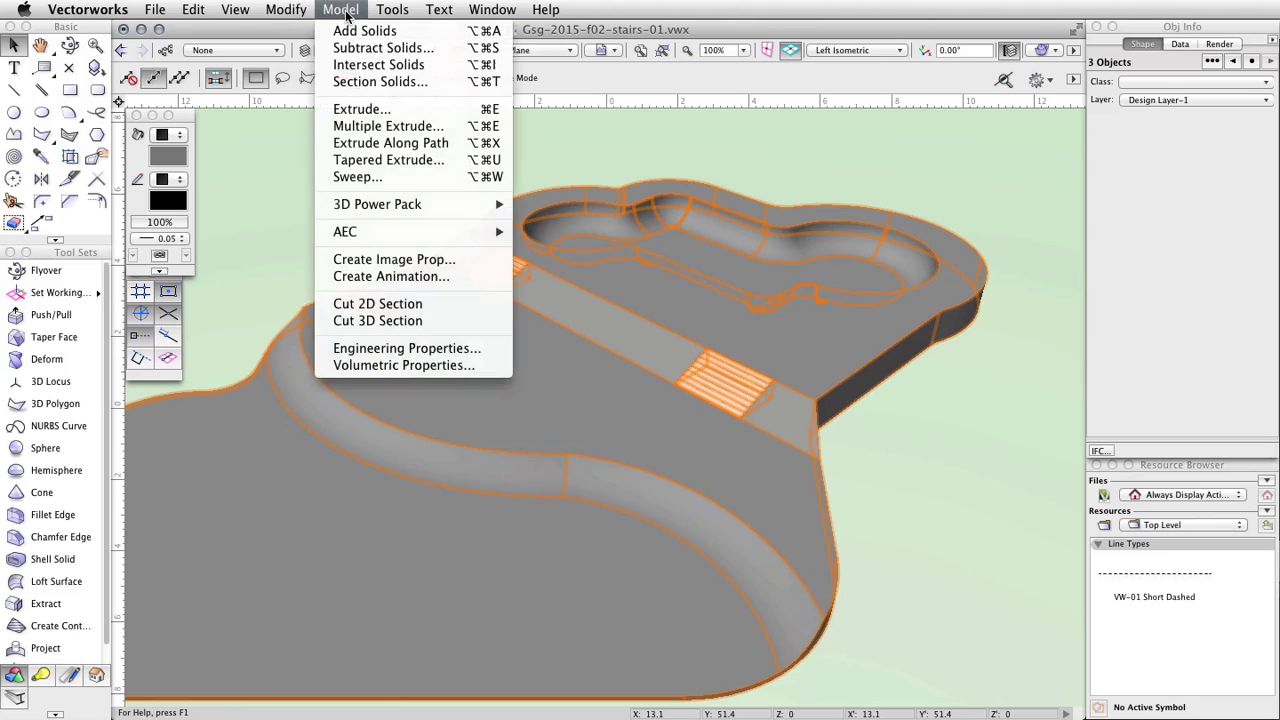
pyautogui.click(449, 34)
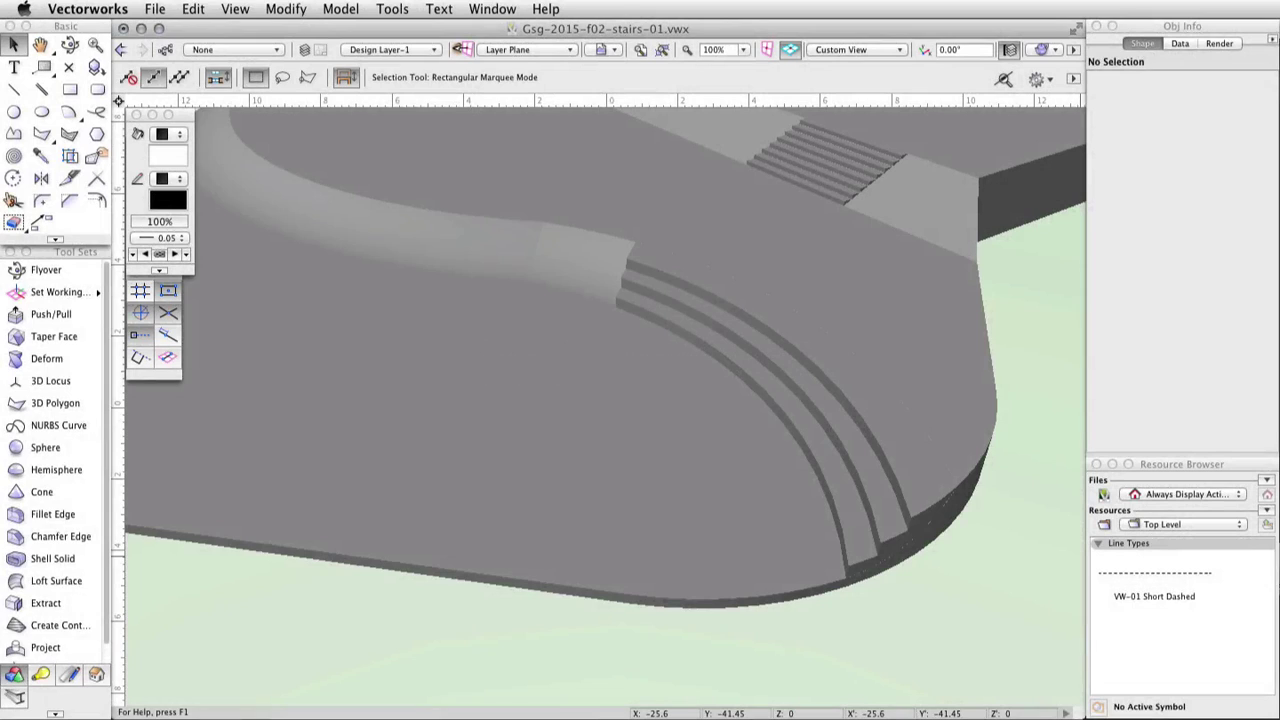
# - In Top/Plan view, draw a line across the curved slope along its mid seam, from the inner edge to the outer edge
pyautogui.press('1')
pyautogui.press('super+a')
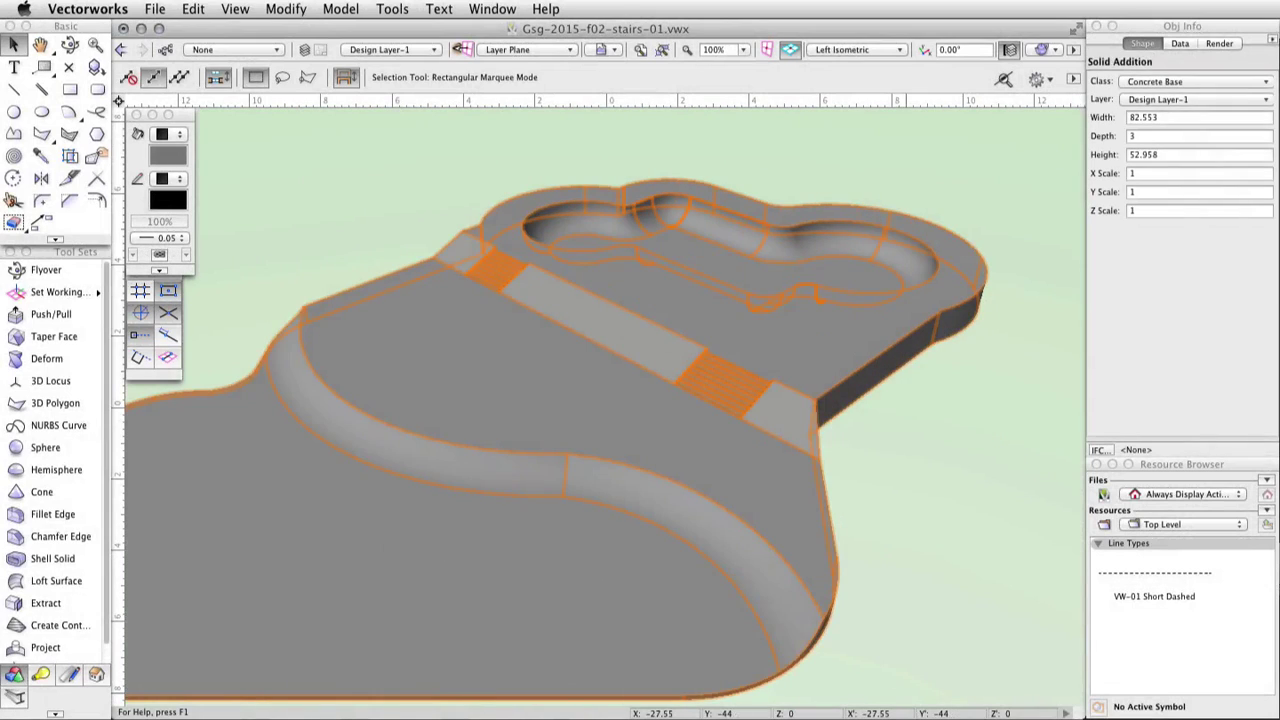
pyautogui.click(845, 49)
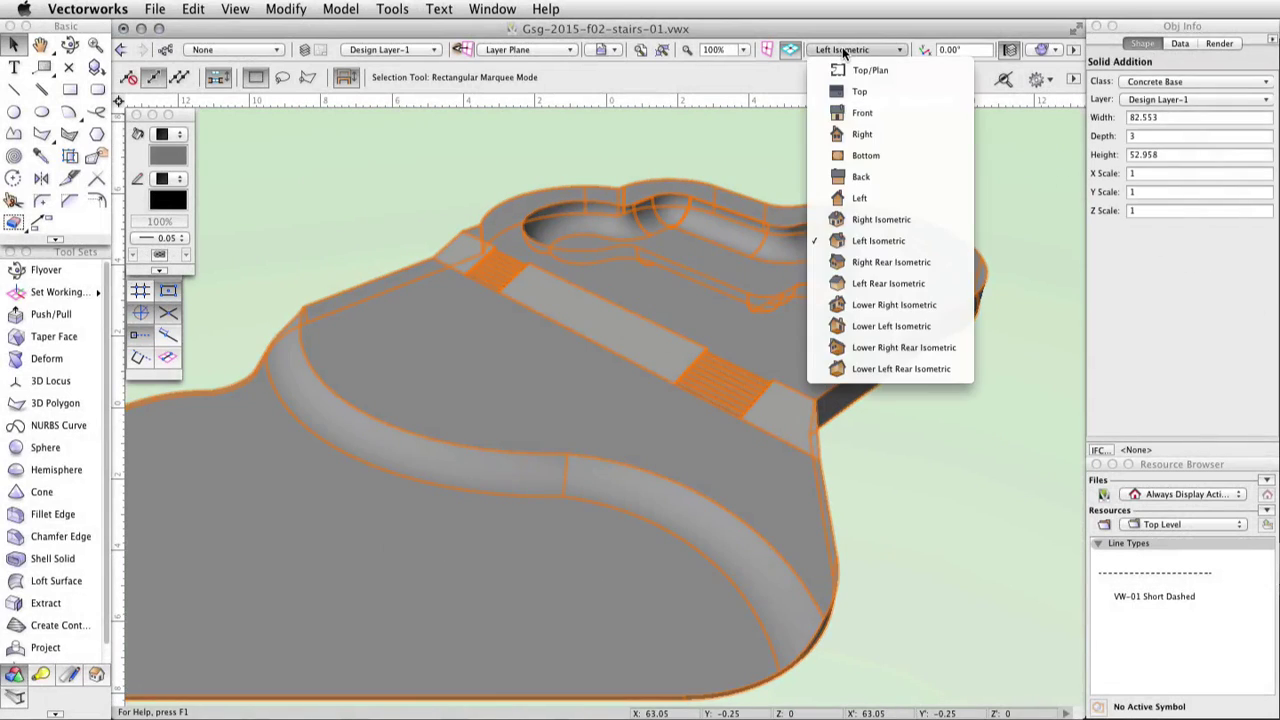
pyautogui.click(917, 72)
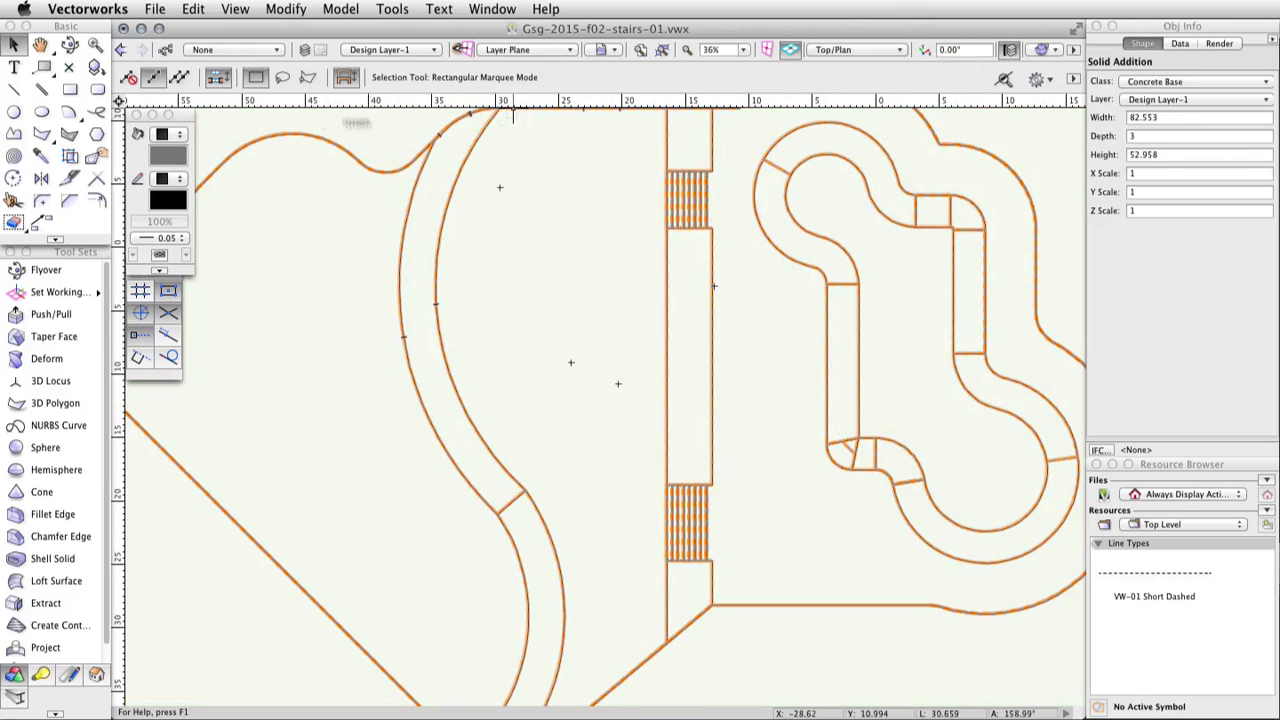
pyautogui.click(14, 88)
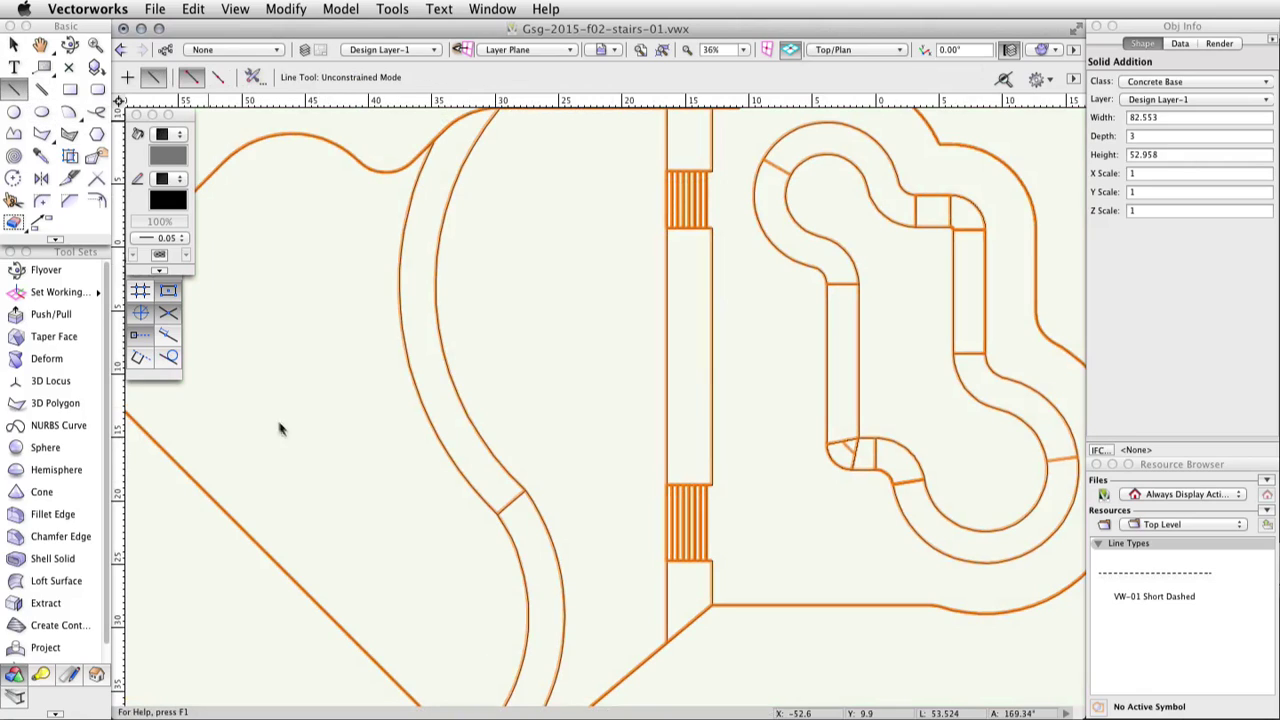
pyautogui.scroll(3, 510, 365)
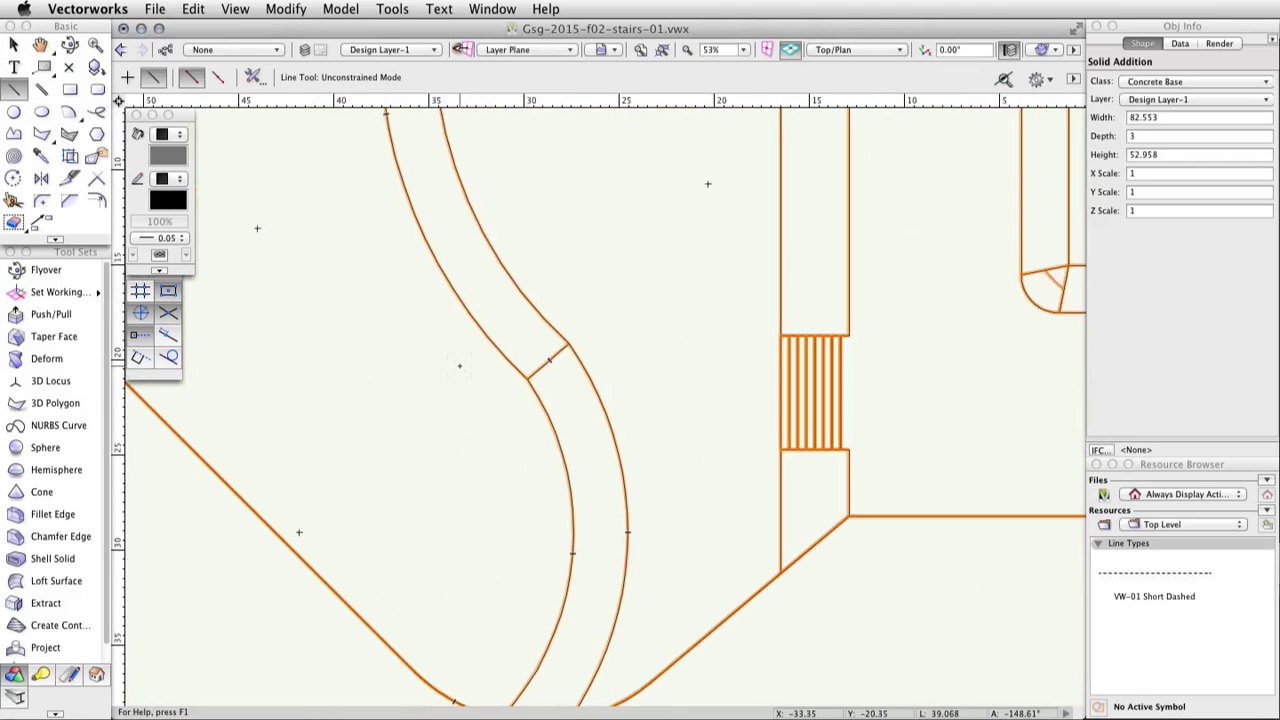
pyautogui.click(527, 378)
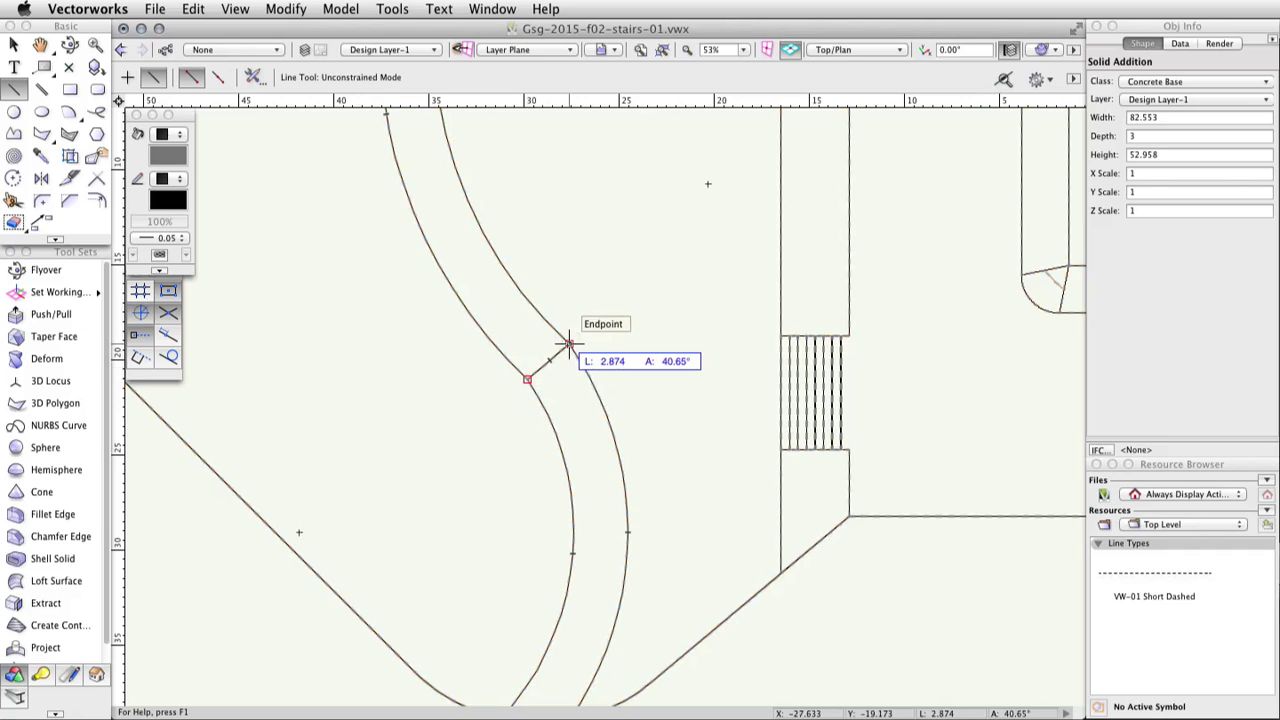
pyautogui.click(568, 344)
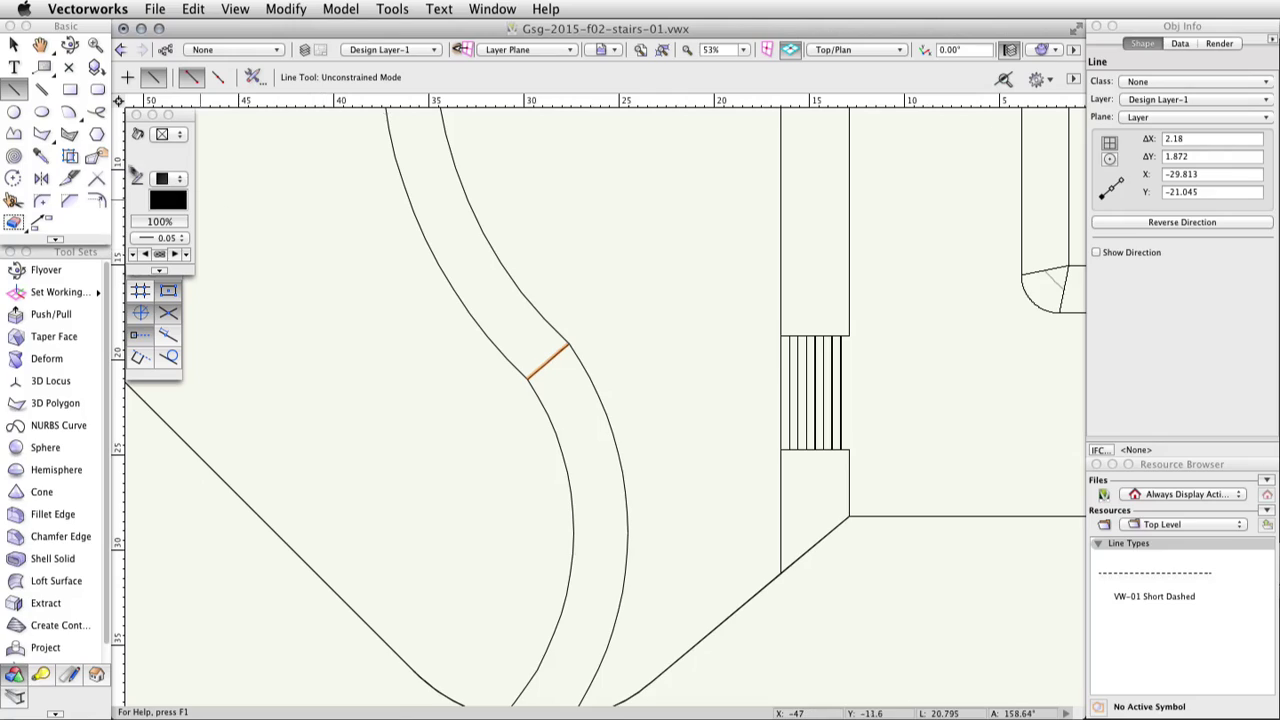
# - Trace the inner edge of the slope's lower curved segment with a three-point arc, from the seam line to the base boundary
pyautogui.click(69, 113)
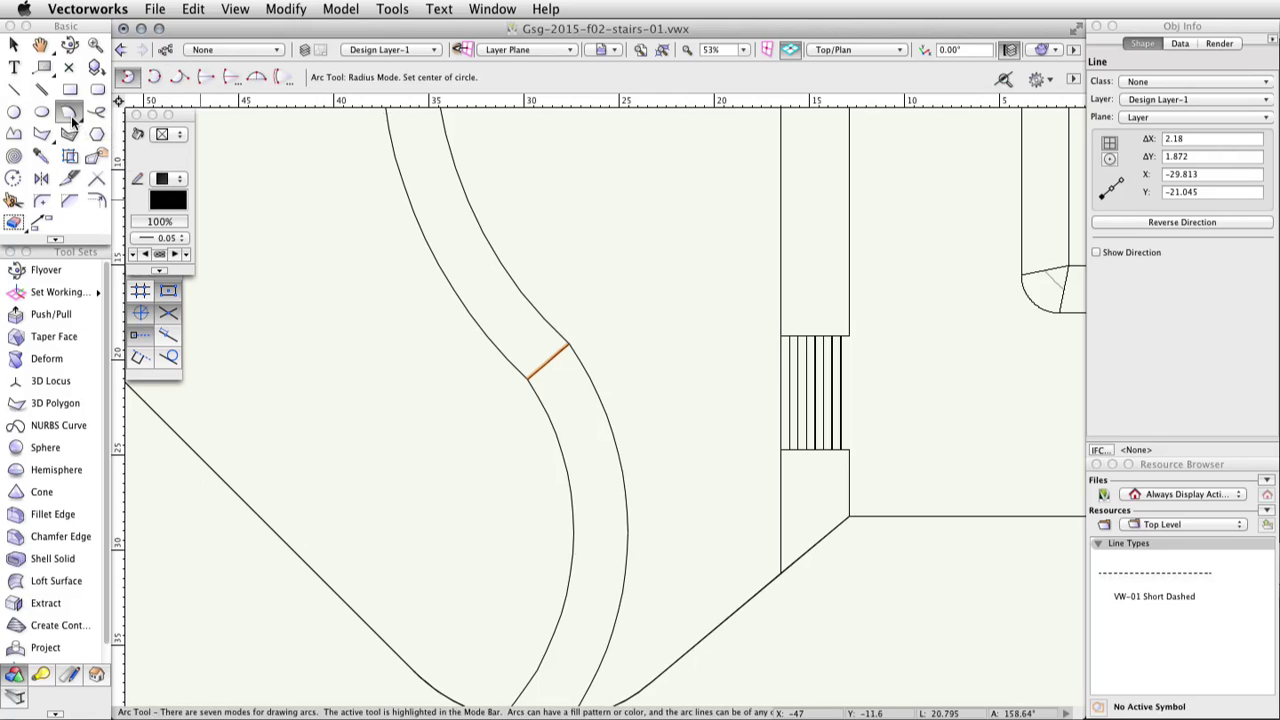
pyautogui.click(154, 83)
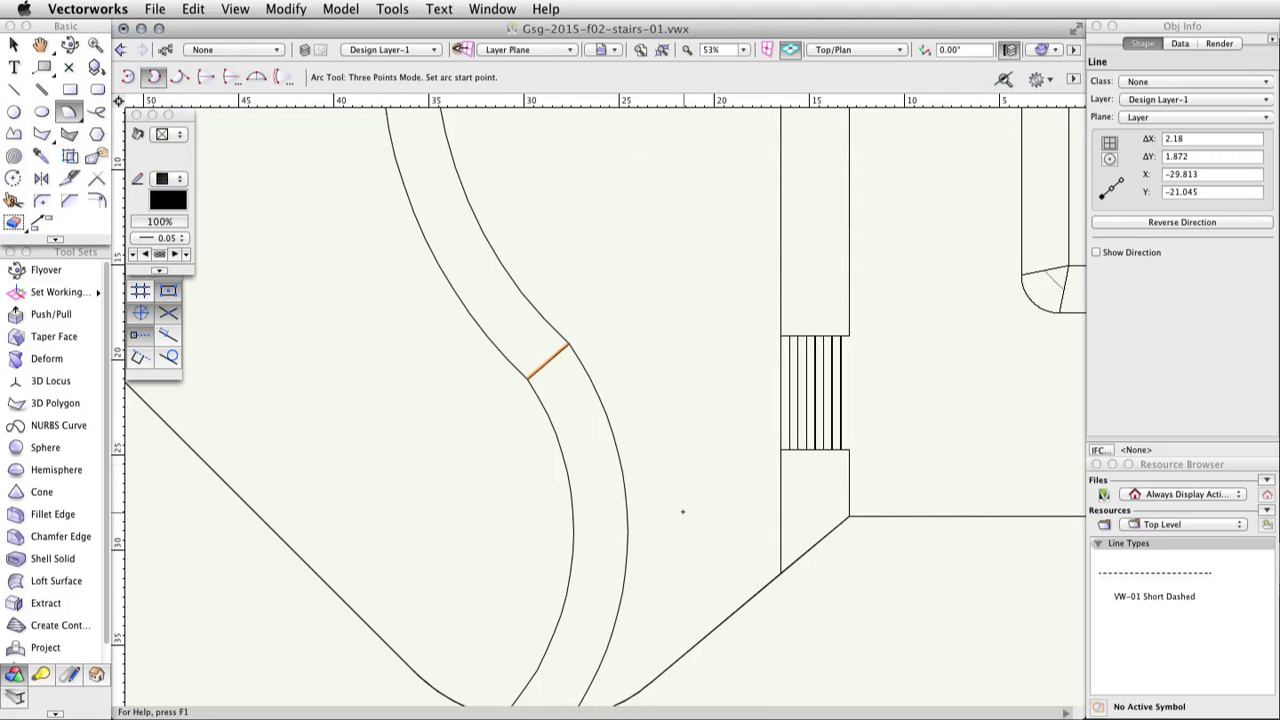
pyautogui.scroll(-3, 686, 397)
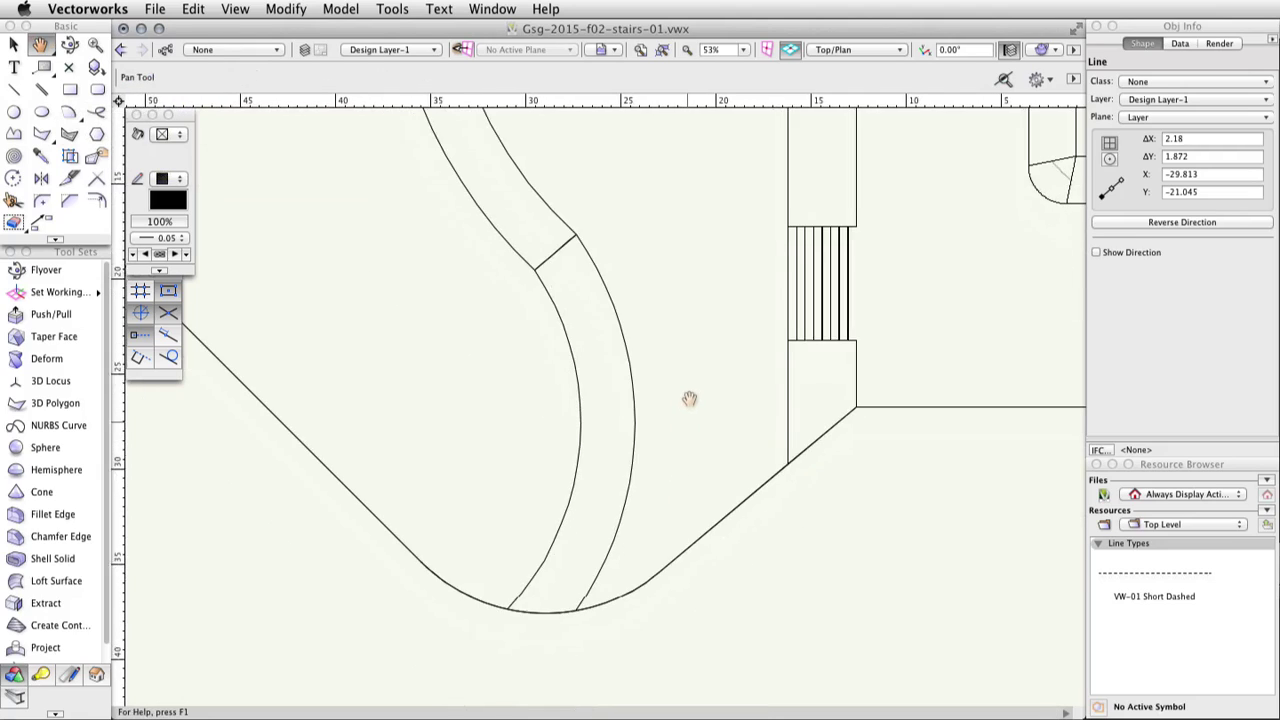
pyautogui.click(535, 266)
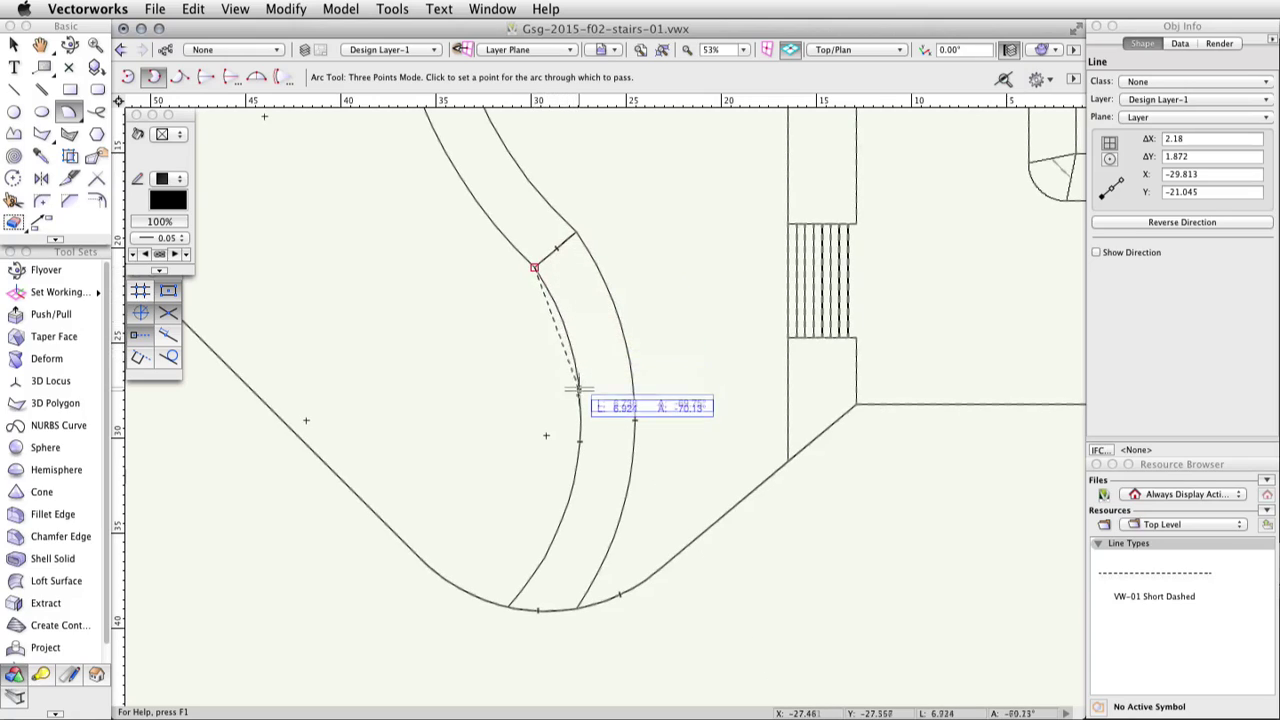
pyautogui.click(579, 441)
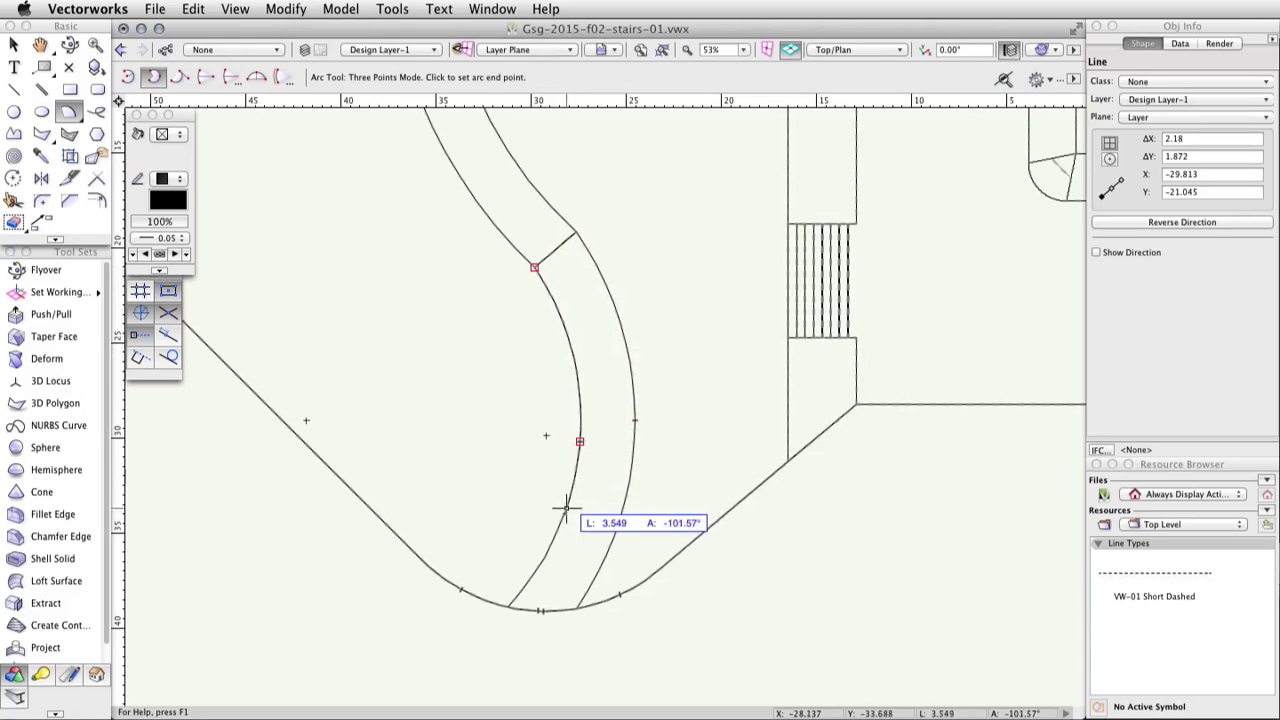
pyautogui.click(508, 607)
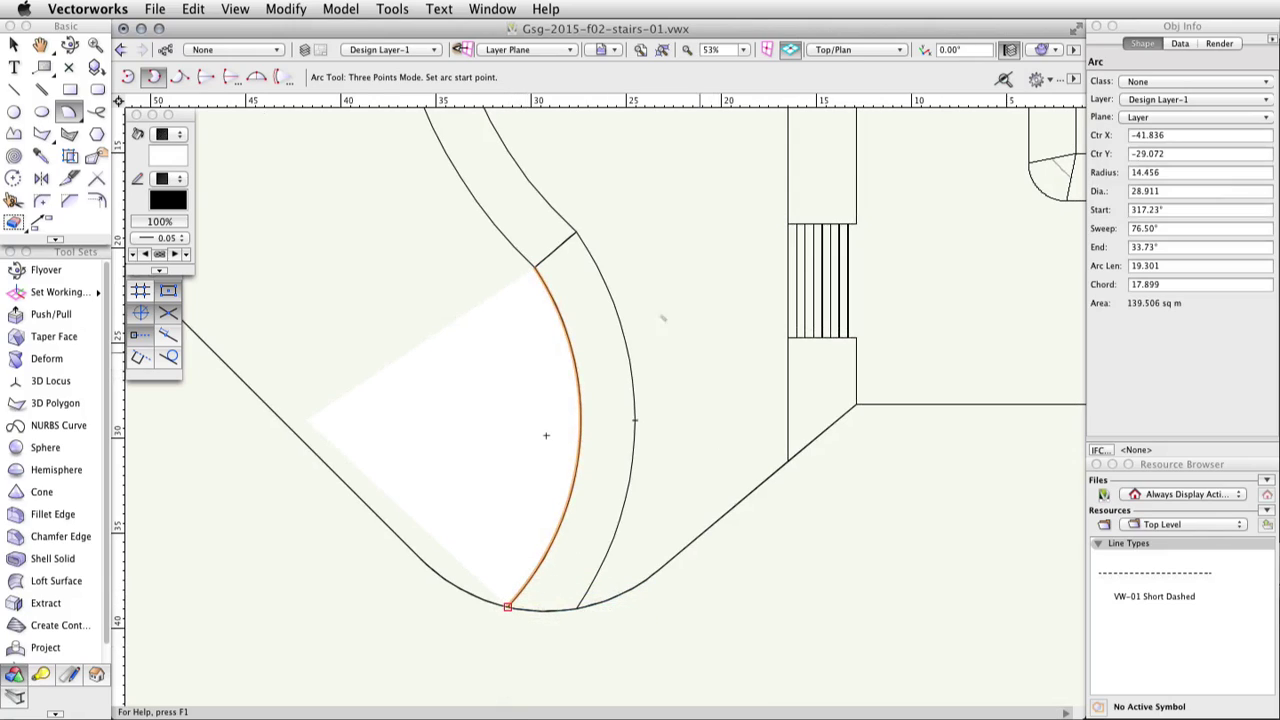
# - Trace the segment's outer edge and its end along the base's rounded boundary with two more three-point arcs
pyautogui.click(576, 233)
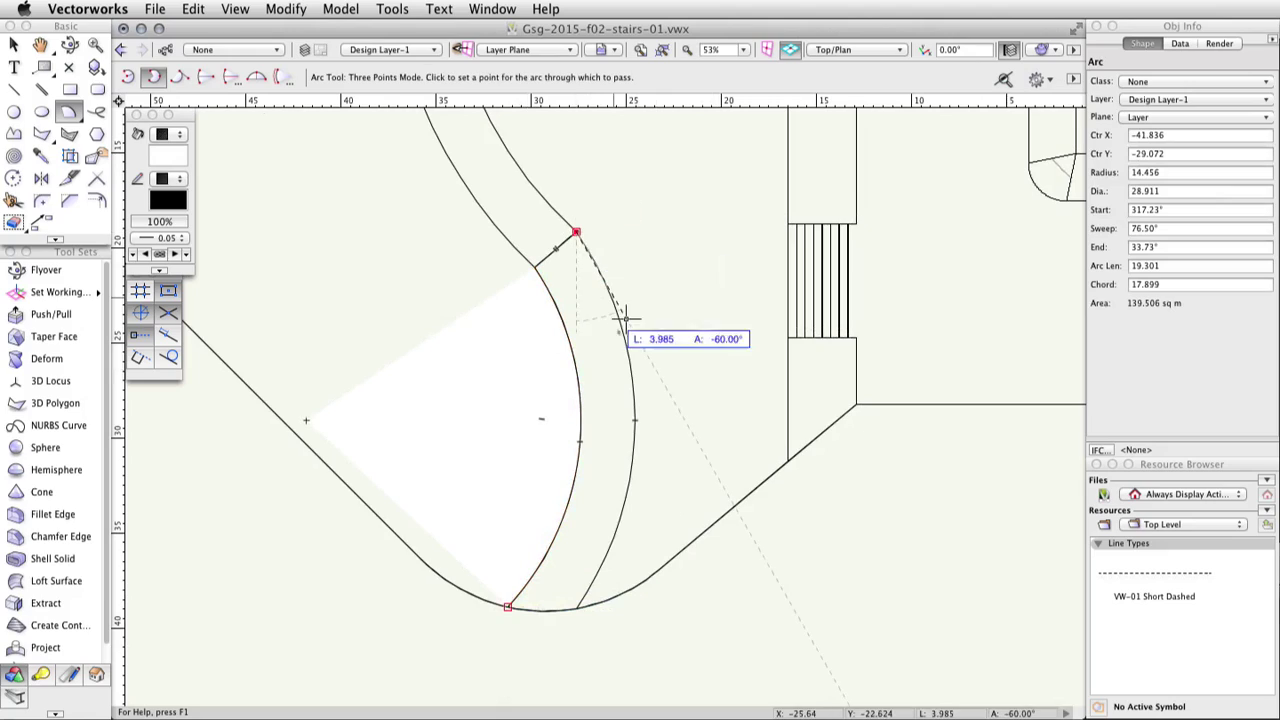
pyautogui.click(634, 420)
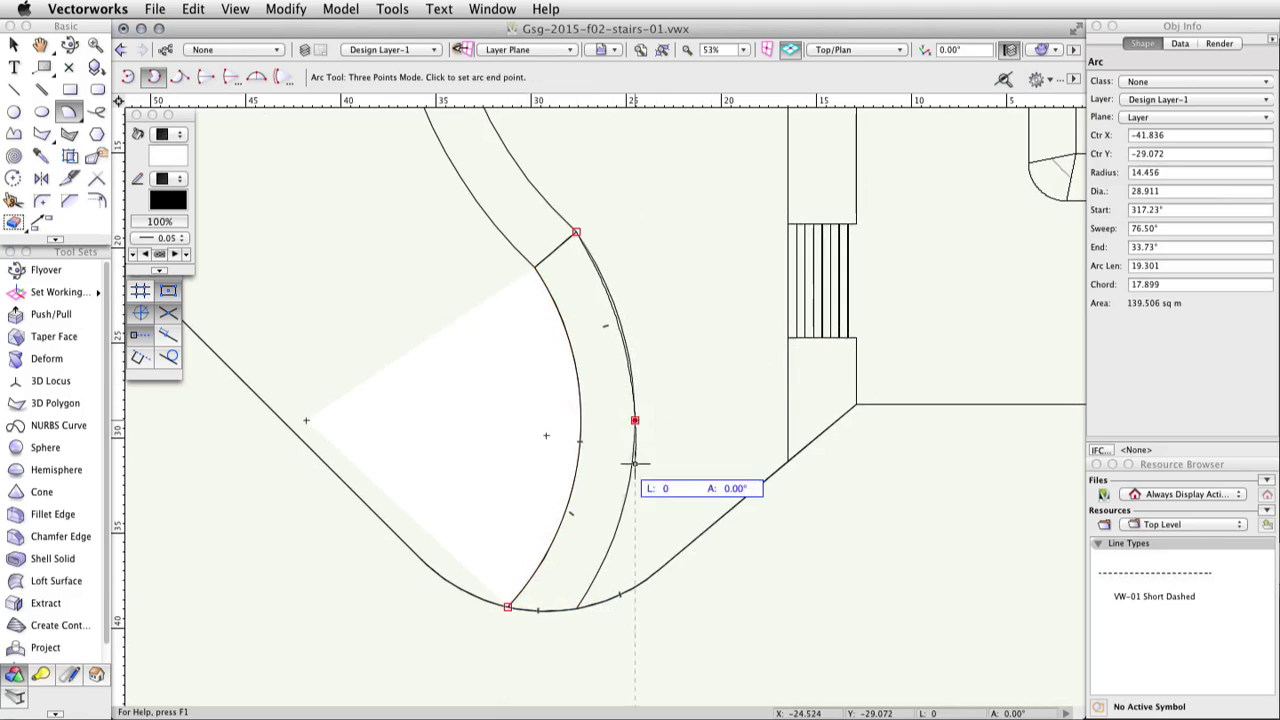
pyautogui.click(576, 608)
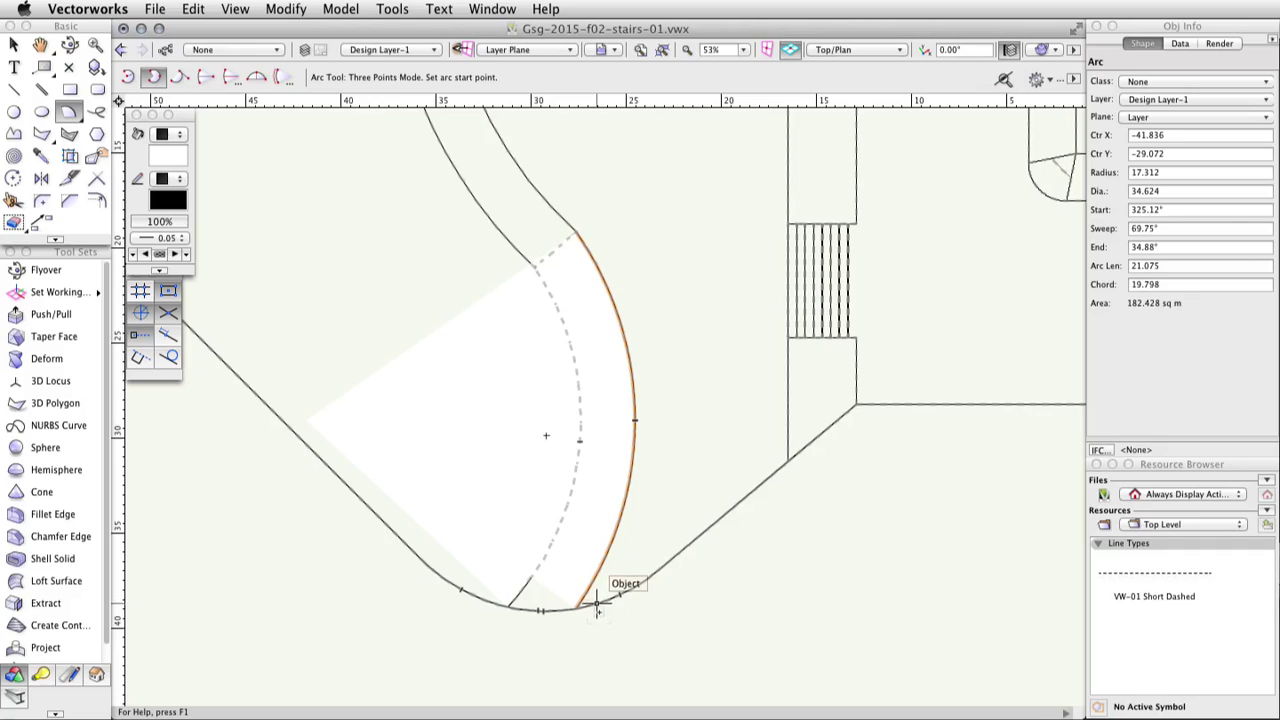
pyautogui.click(507, 606)
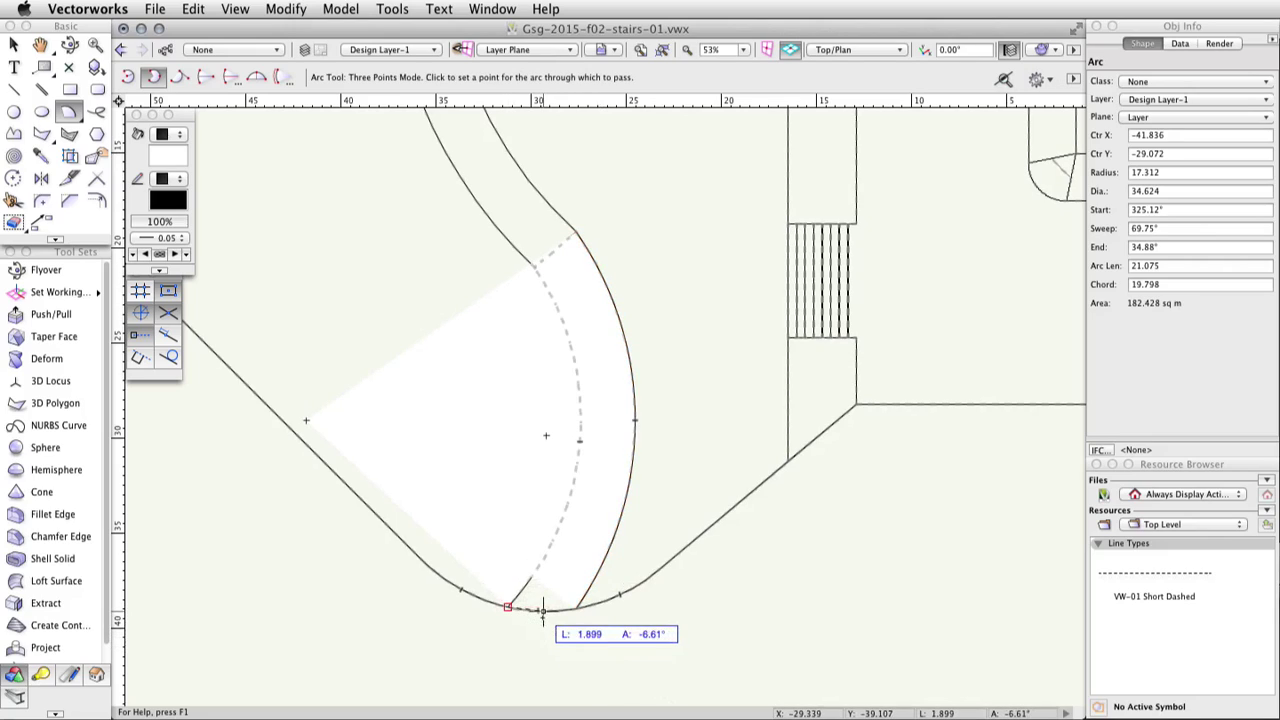
pyautogui.click(542, 610)
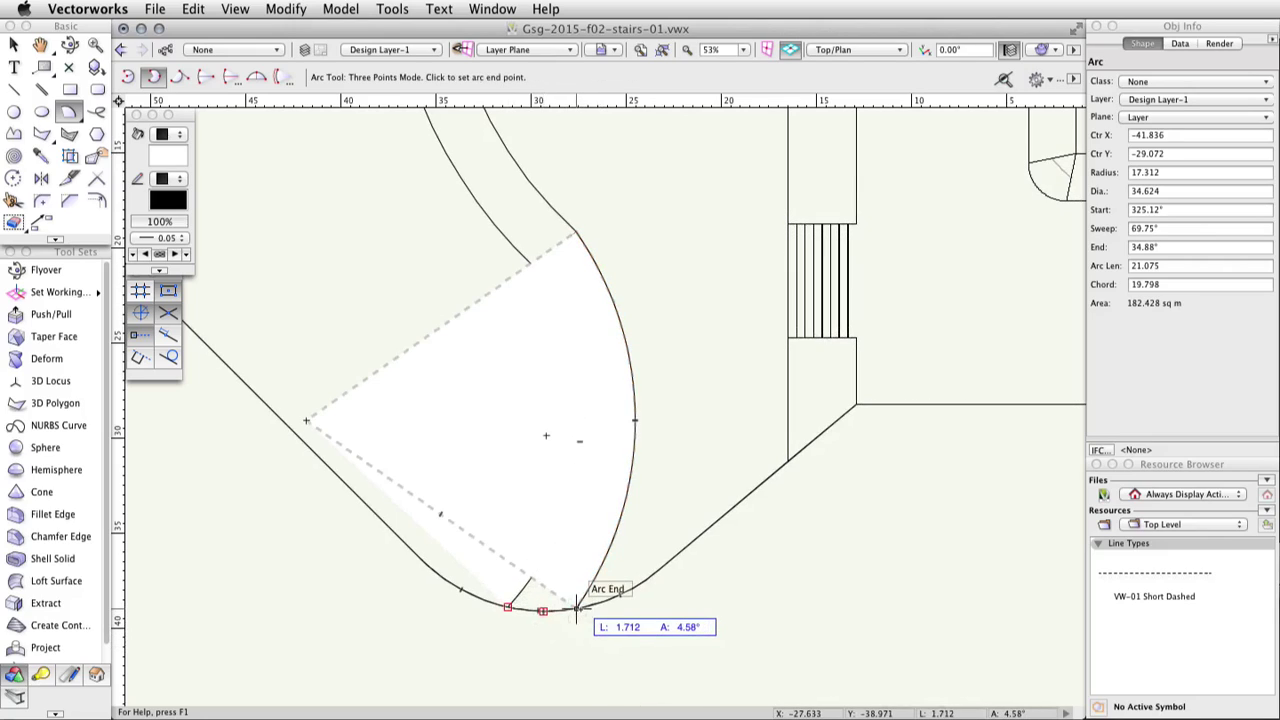
pyautogui.click(576, 608)
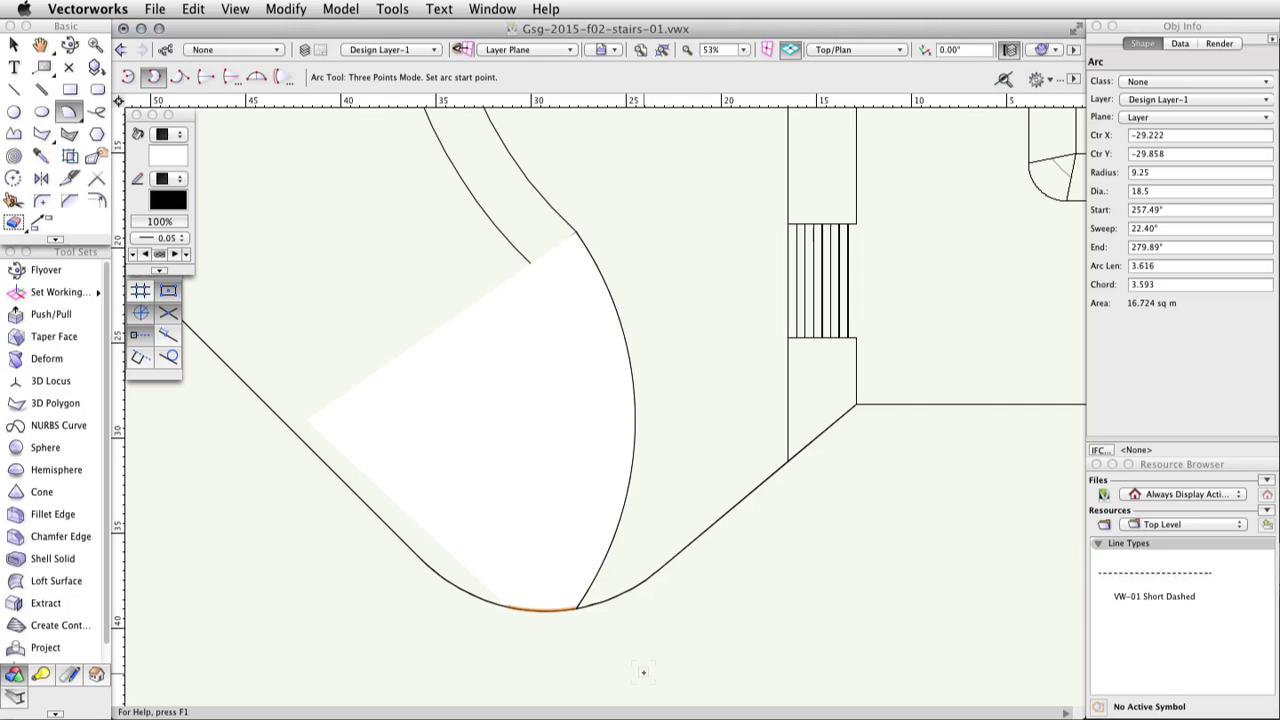
# - Set the fill of the three traced arcs to None
pyautogui.press('x')
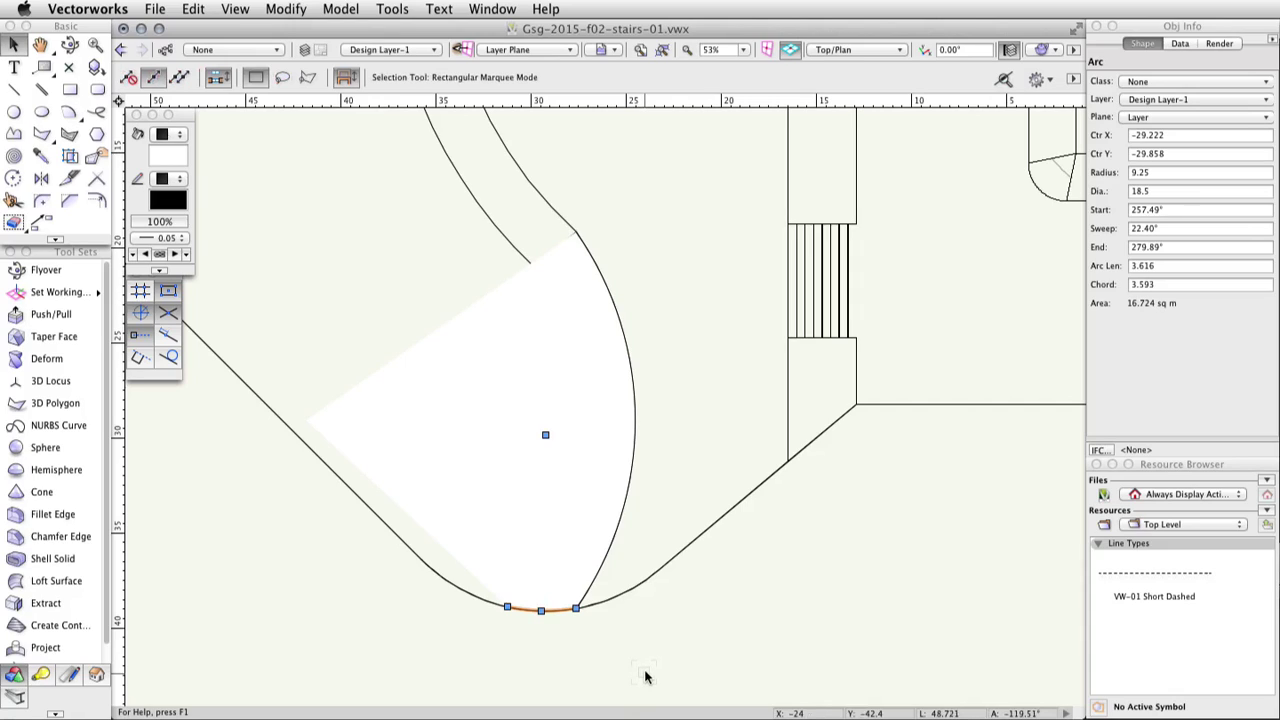
pyautogui.keyDown('shift'); pyautogui.click(632, 460); pyautogui.keyUp('shift')
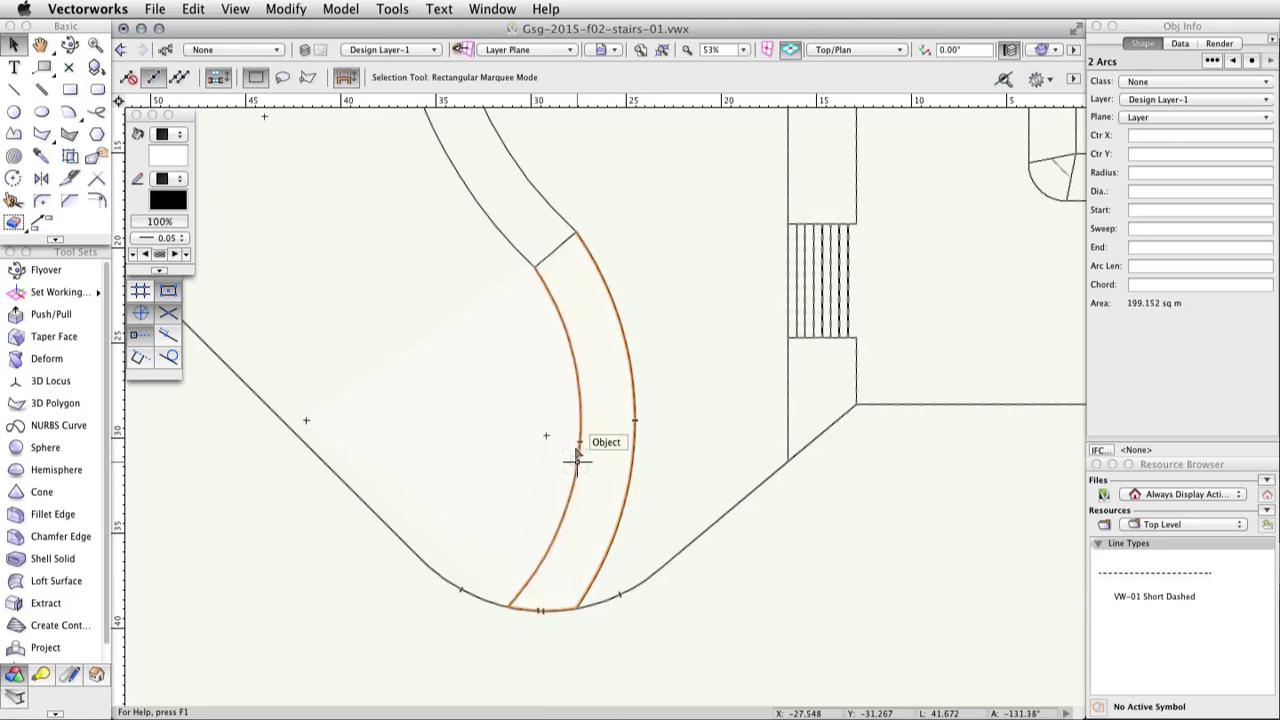
pyautogui.keyDown('shift'); pyautogui.click(580, 448); pyautogui.keyUp('shift')
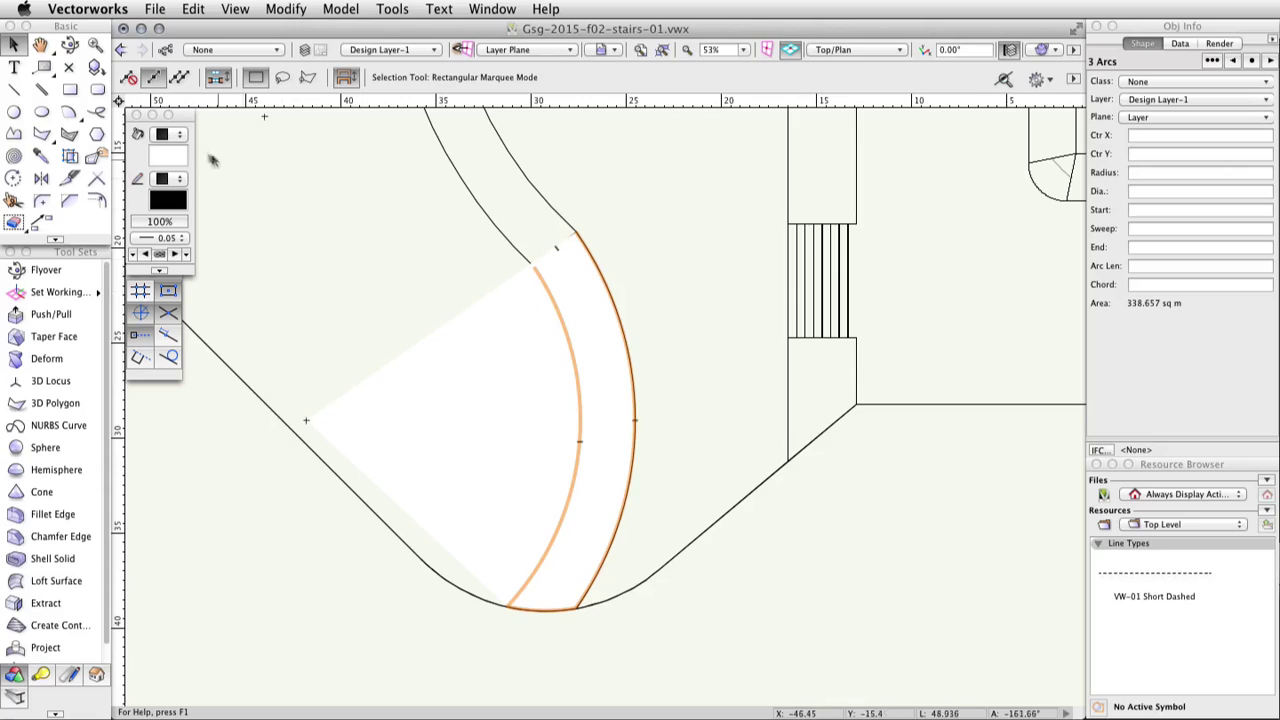
pyautogui.click(172, 136)
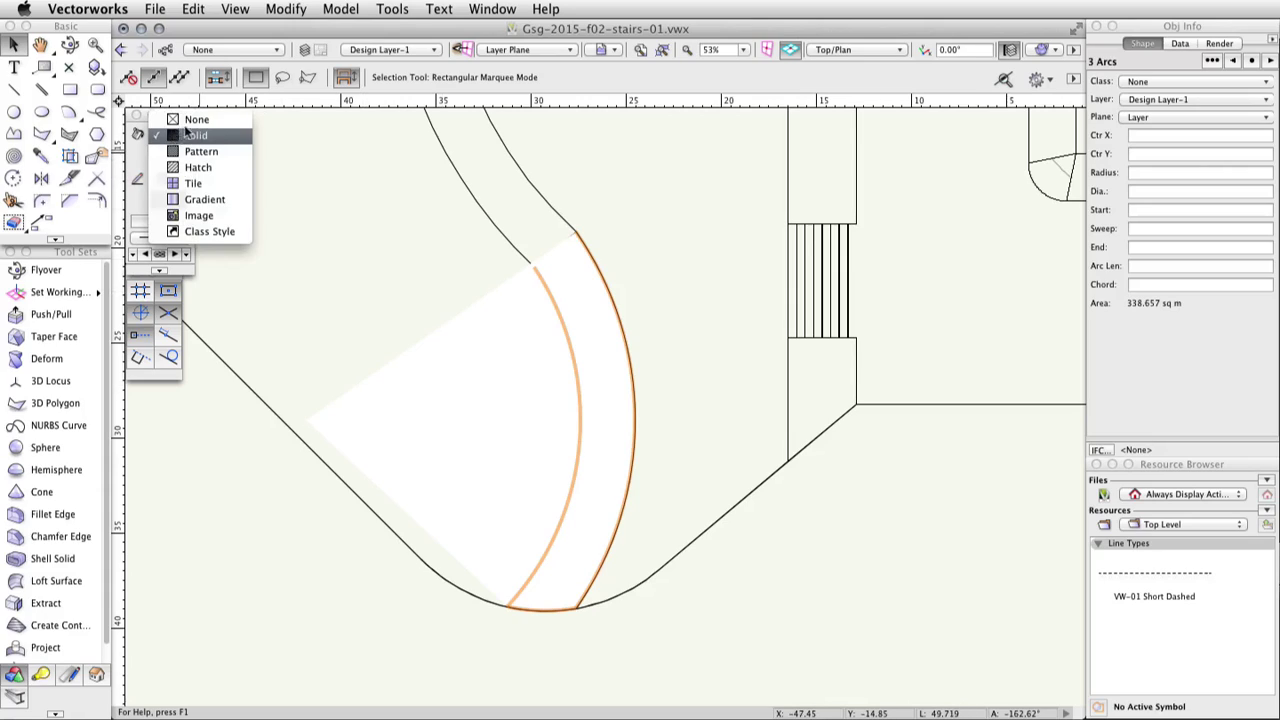
pyautogui.click(196, 120)
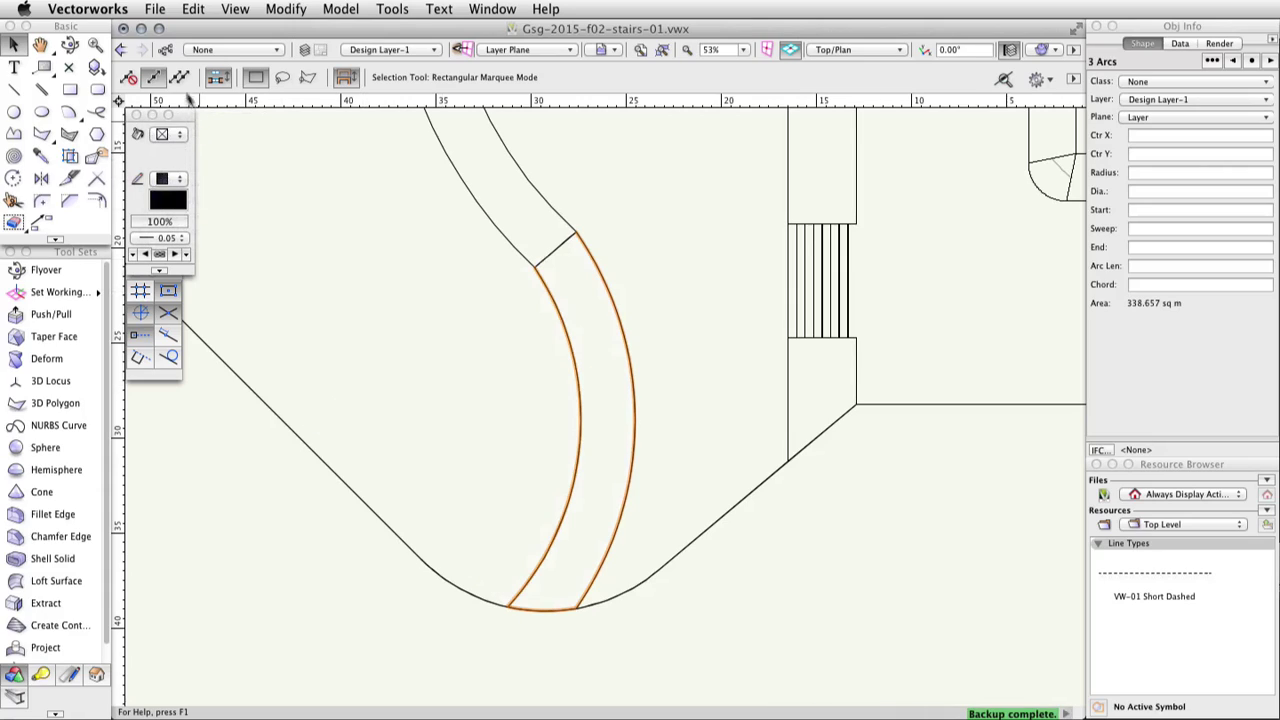
# - Make the Concrete Base class invisible so only the traced outline is displayed
pyautogui.click(166, 50)
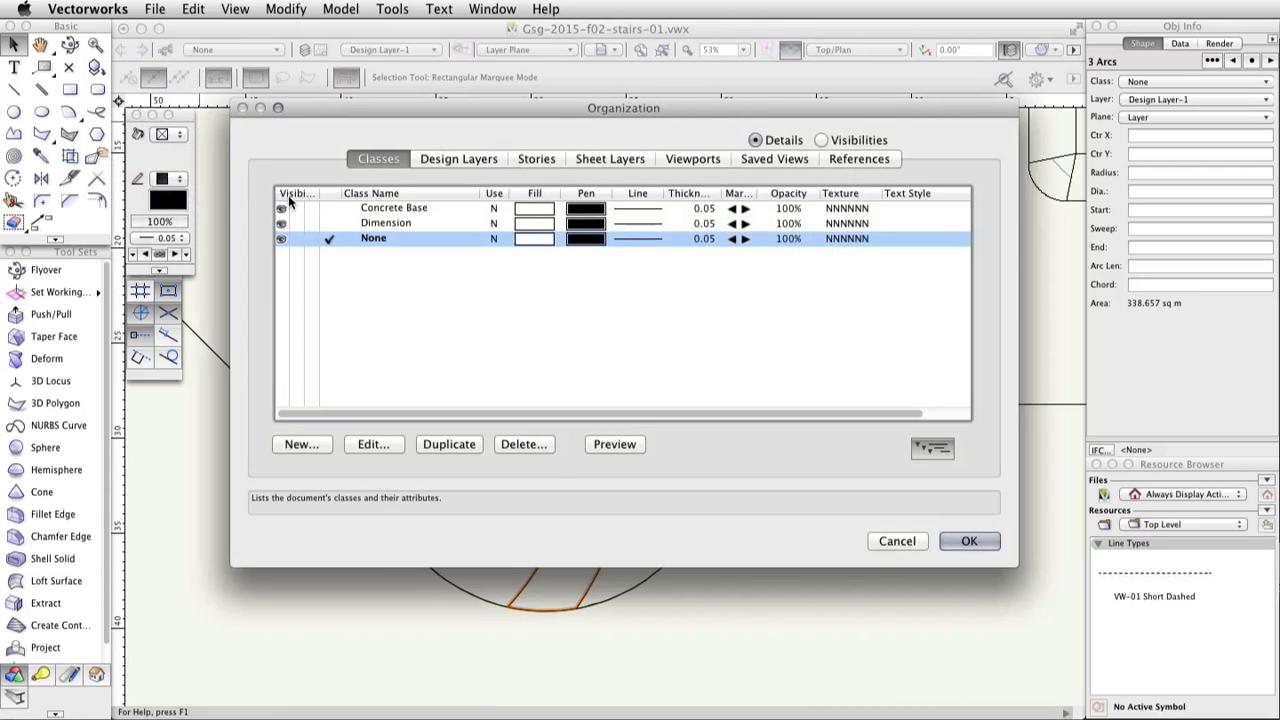
pyautogui.click(292, 208)
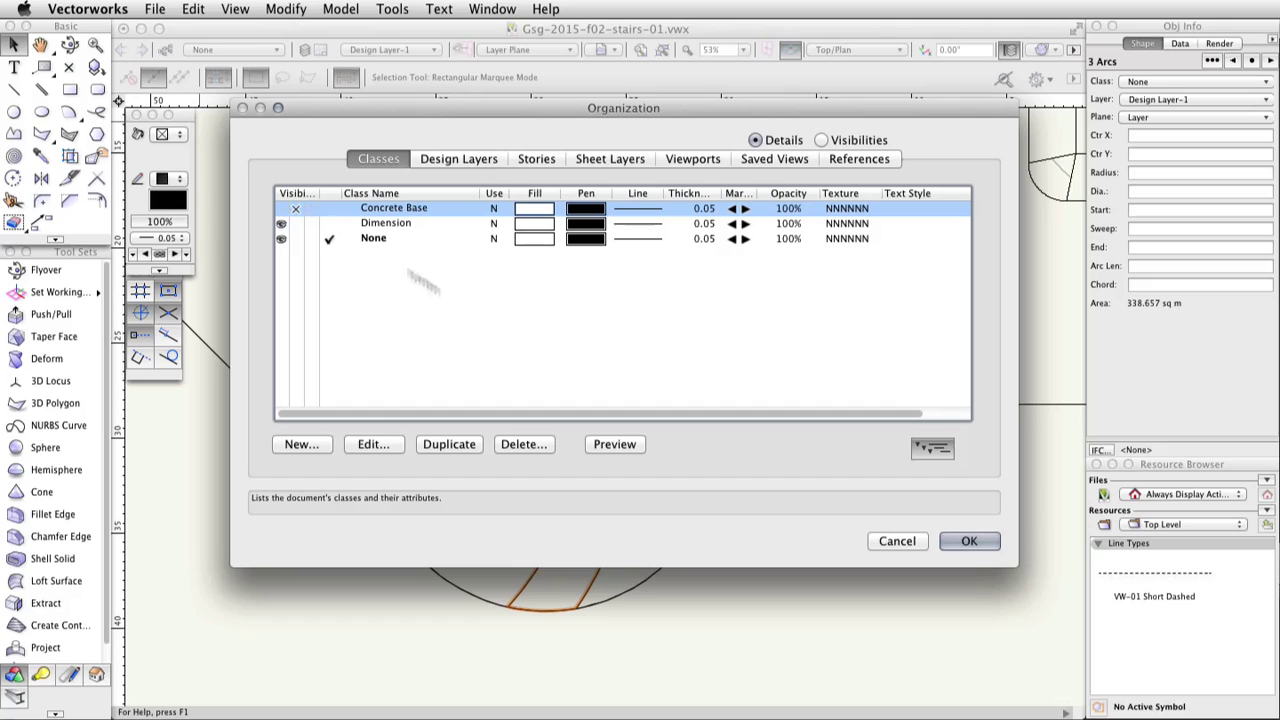
pyautogui.click(969, 541)
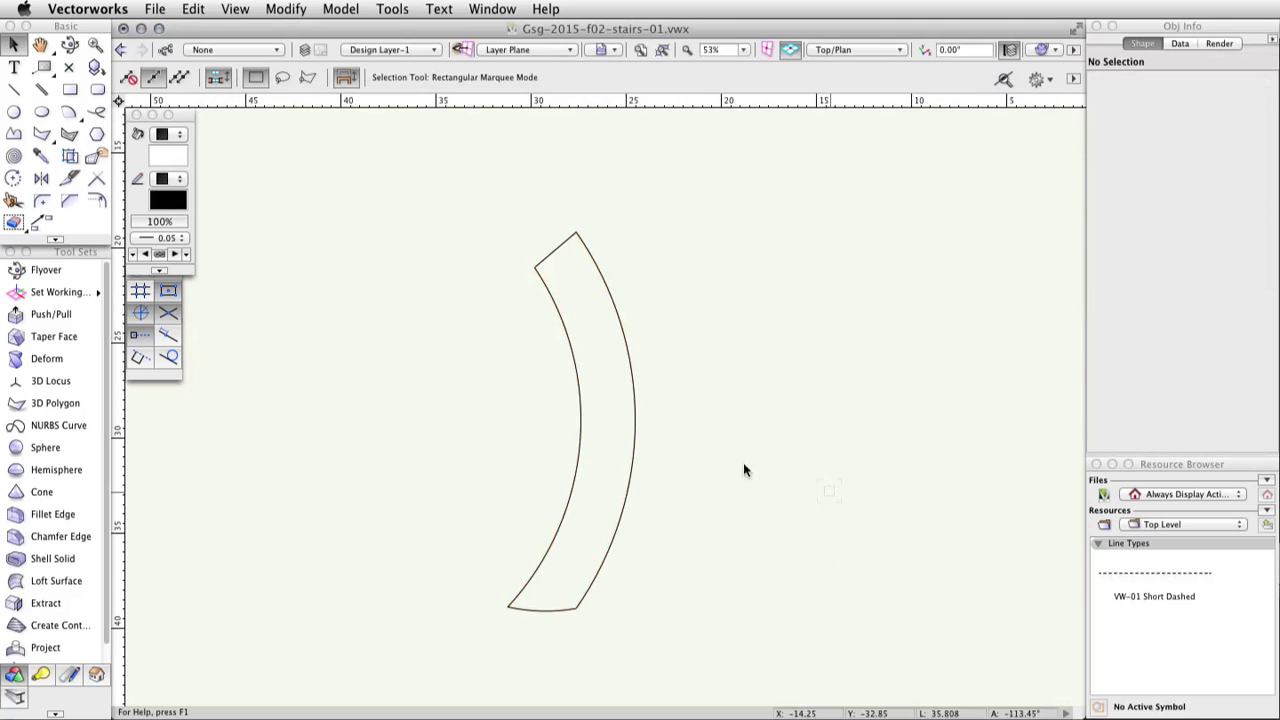
# - Offset a copy of the inner arc by a distance of 1.43 towards the outer arc
pyautogui.click(580, 410)
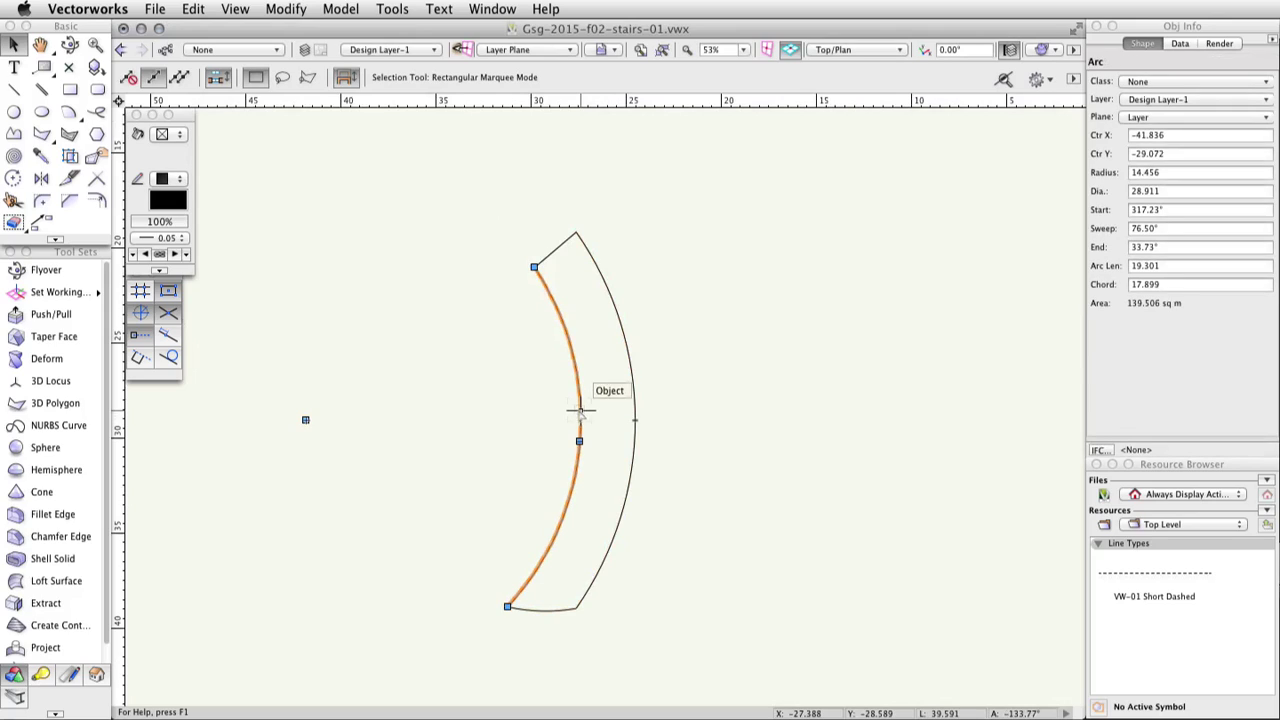
pyautogui.click(96, 200)
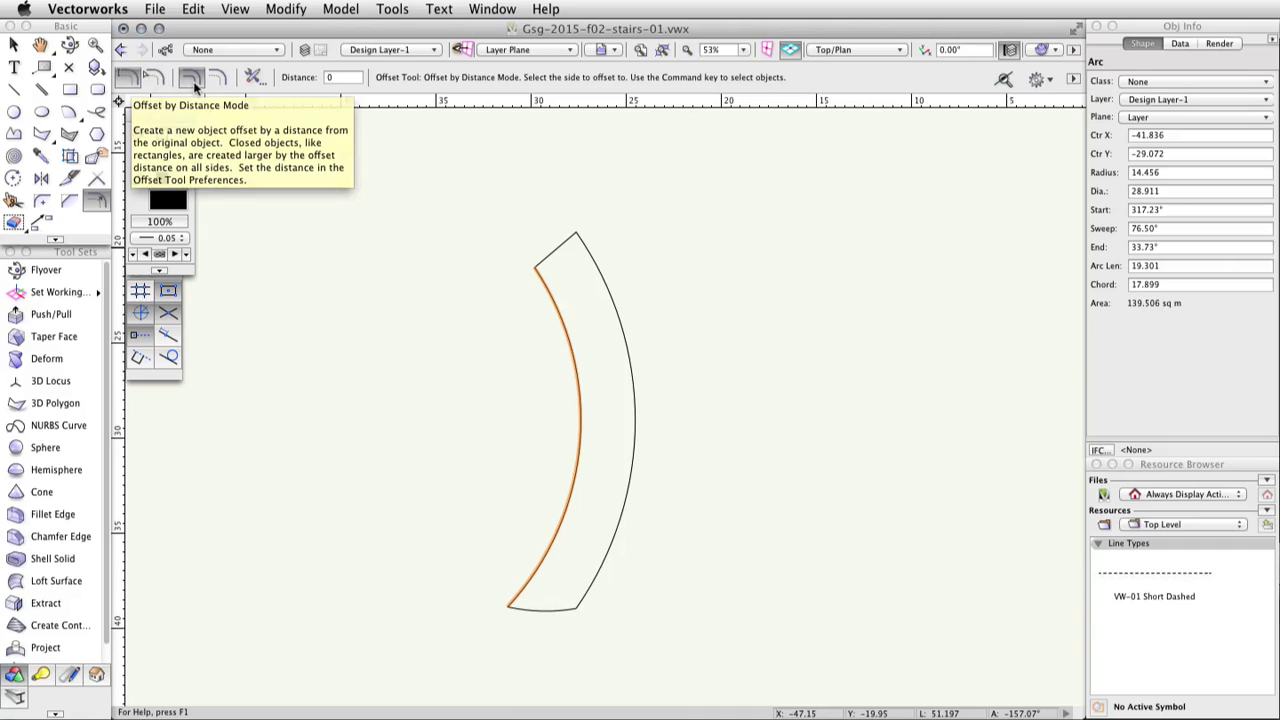
pyautogui.doubleClick(327, 77)
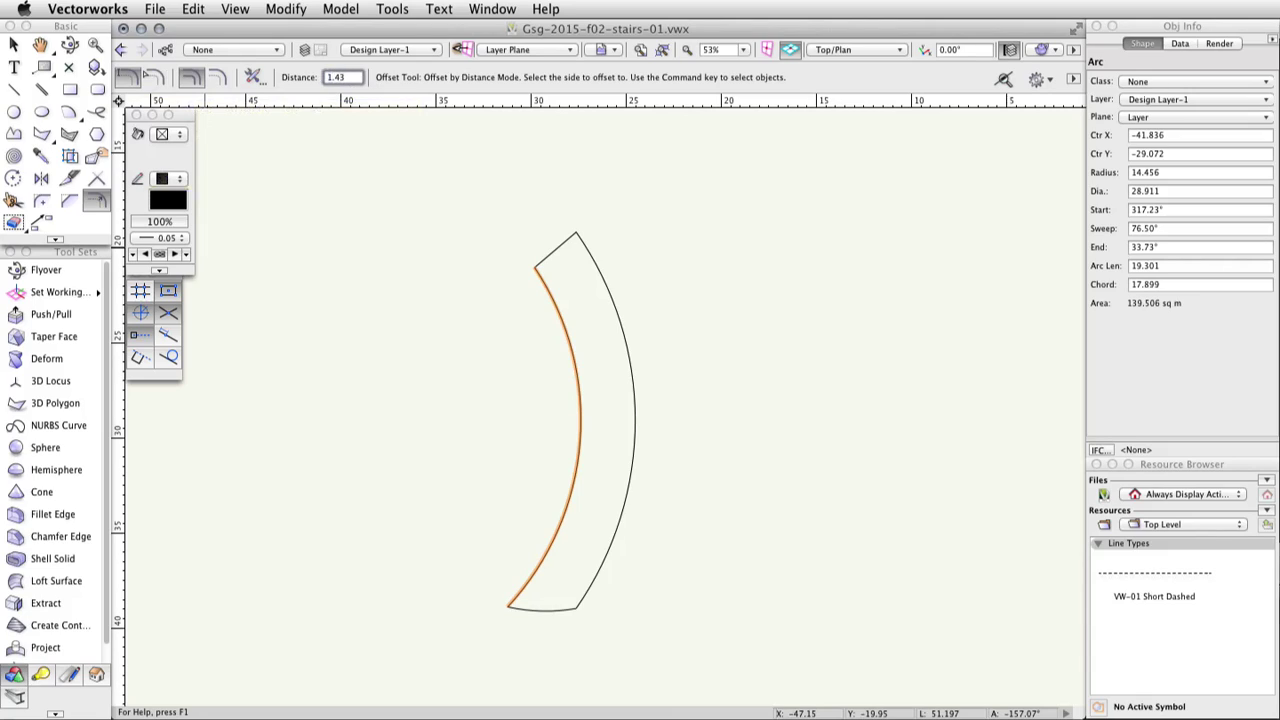
pyautogui.press('Return')
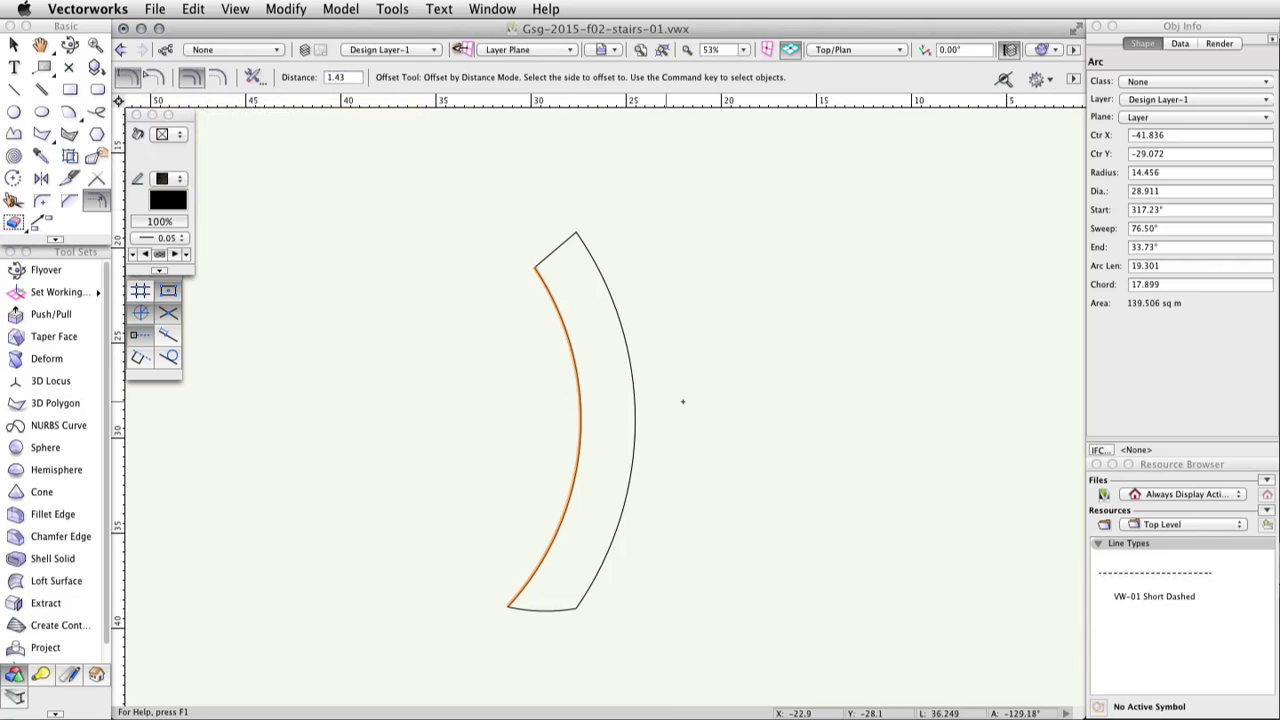
pyautogui.click(614, 388)
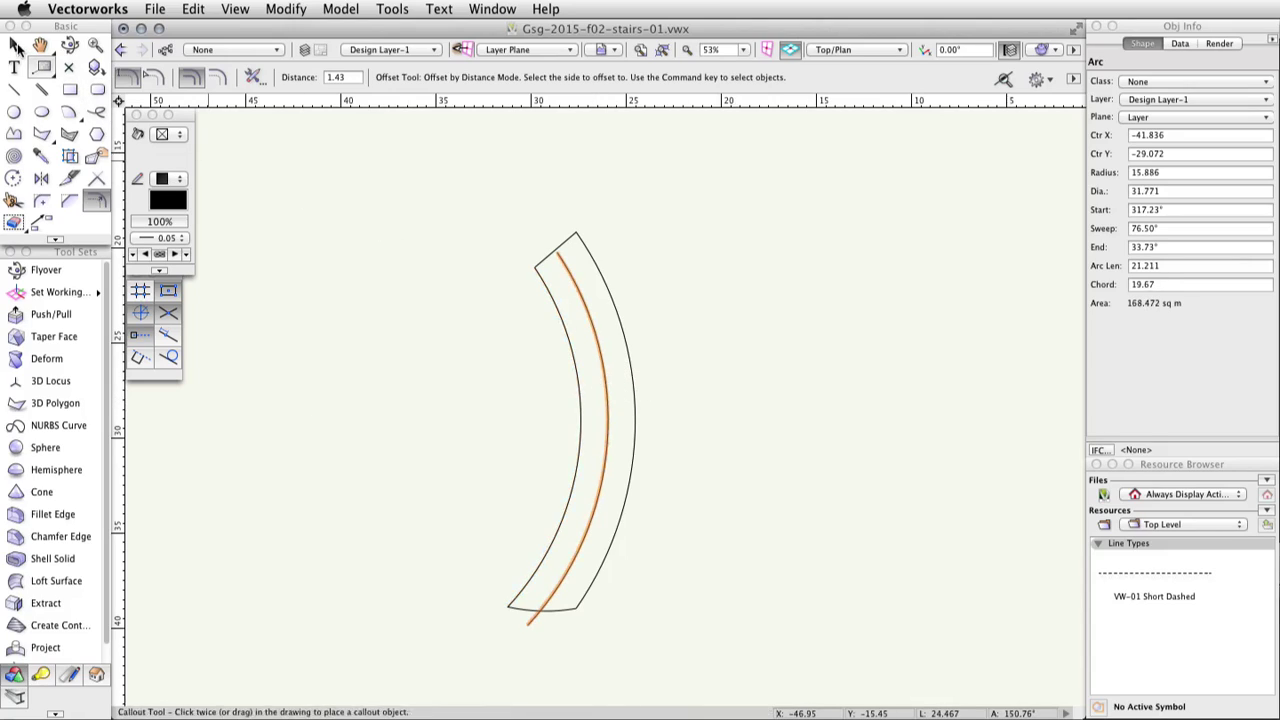
# - Extend the offset arc's upper end past the seam line to a sweep of about 83°
pyautogui.click(14, 45)
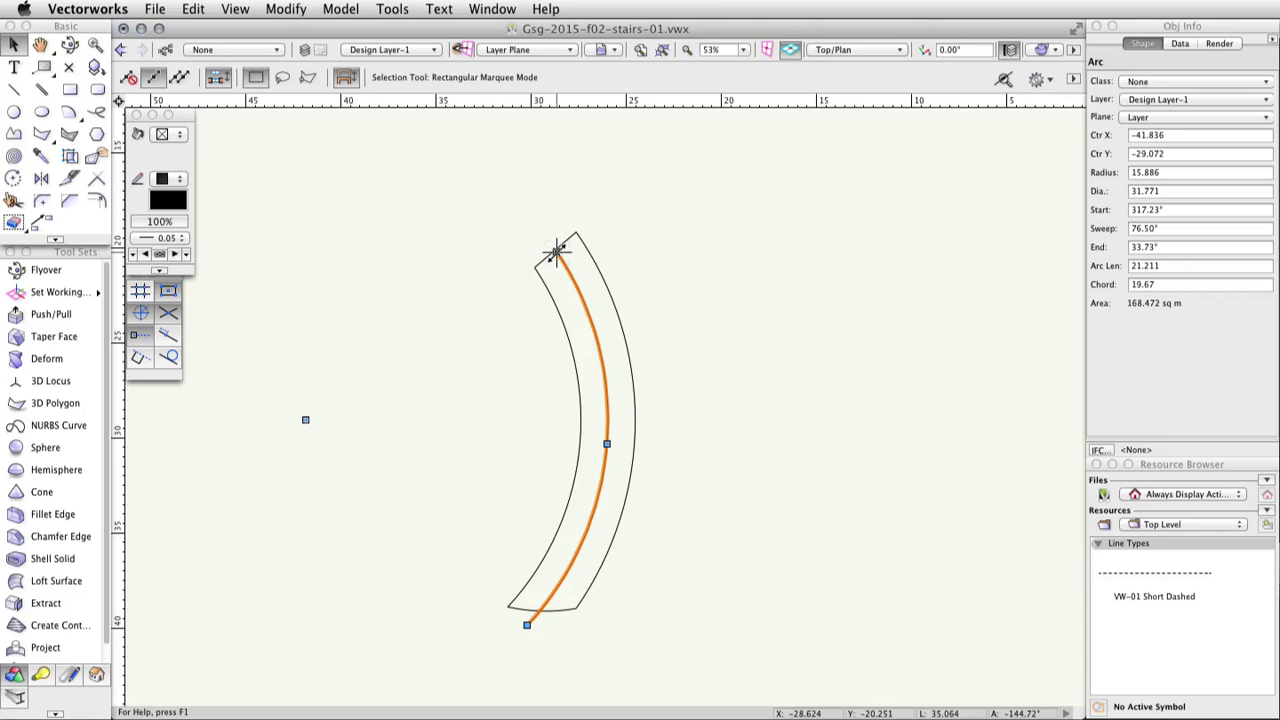
pyautogui.moveTo(556, 252); pyautogui.dragTo(536, 227)
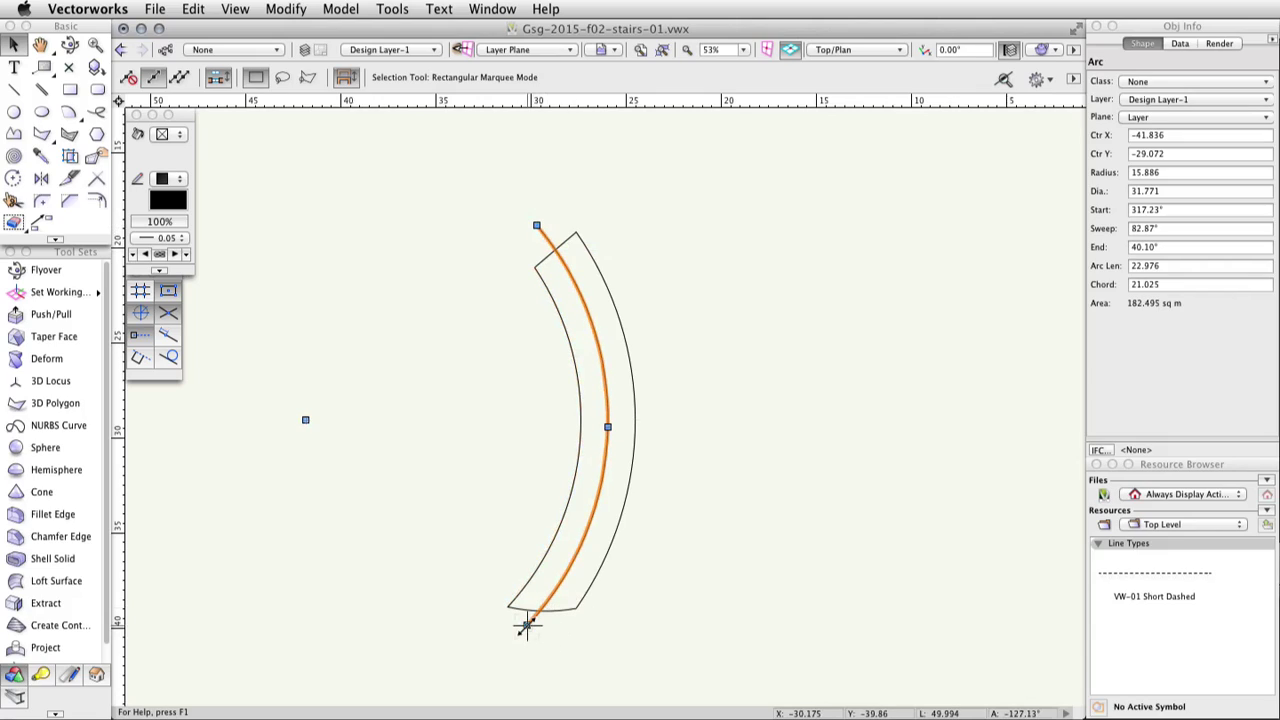
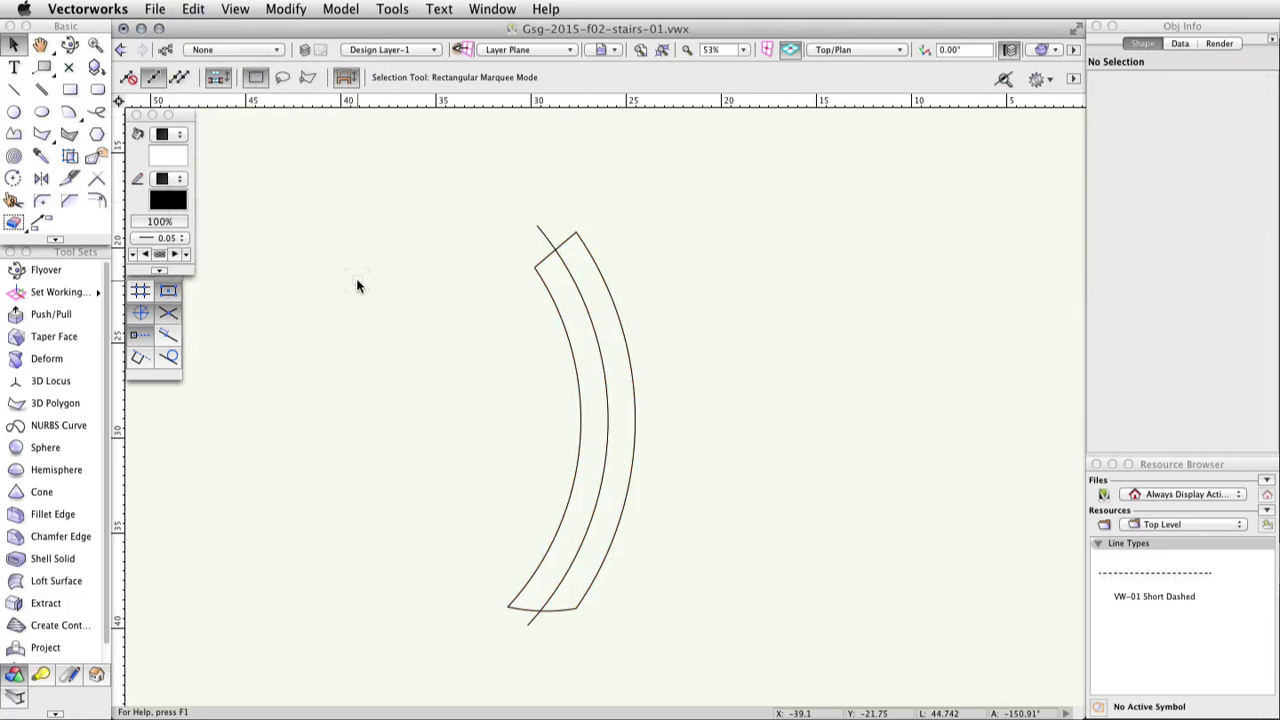
# - Offset a copy of the middle arc by a distance of 0.715 towards the inner arc
pyautogui.click(98, 203)
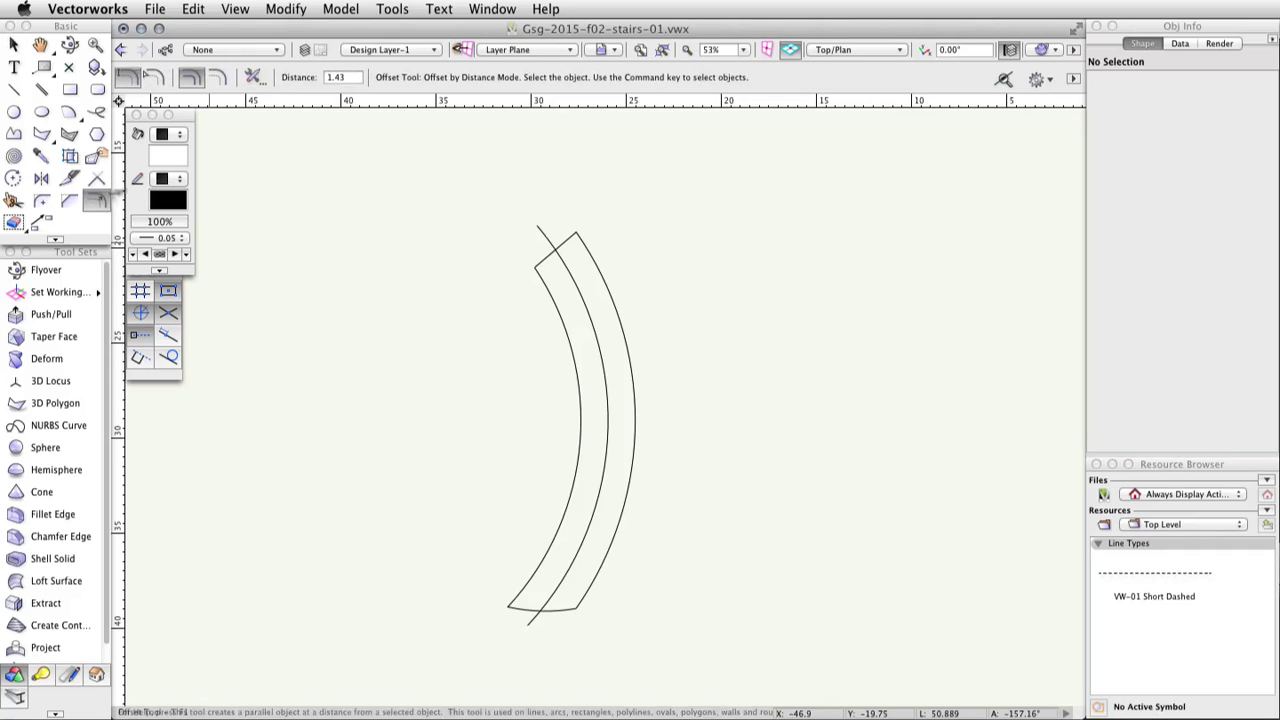
pyautogui.click(340, 77)
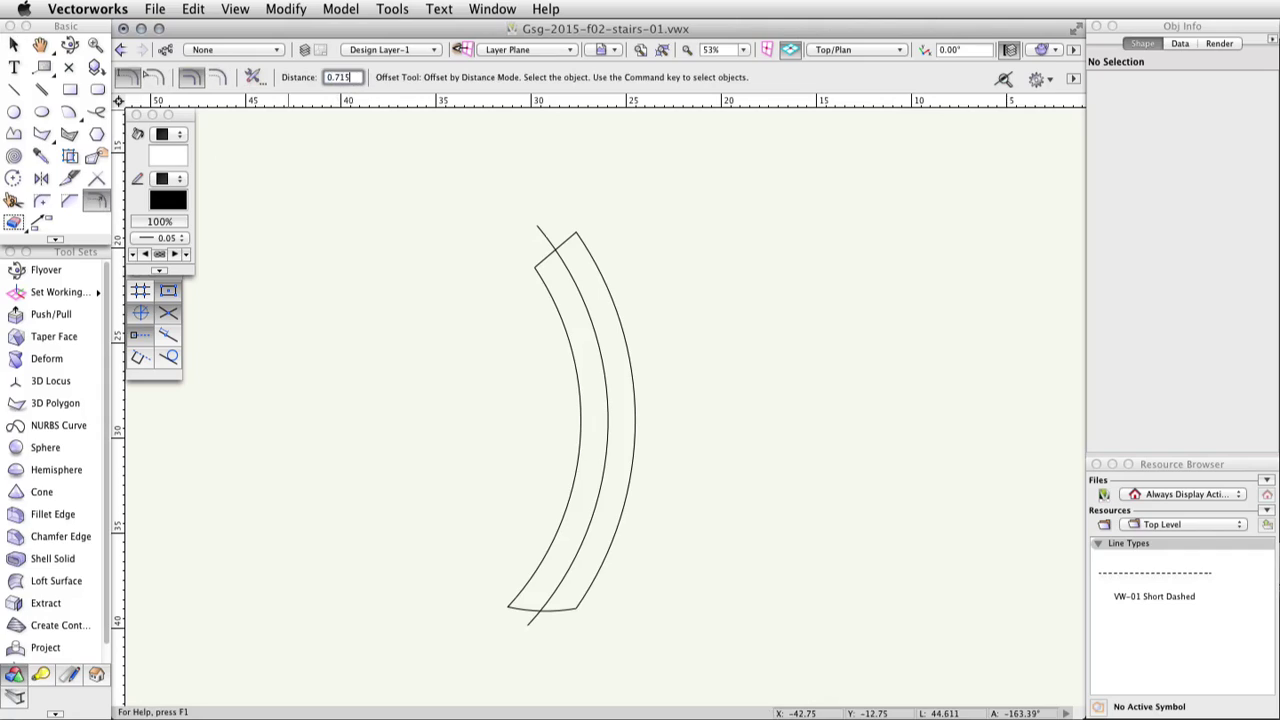
pyautogui.press('Return')
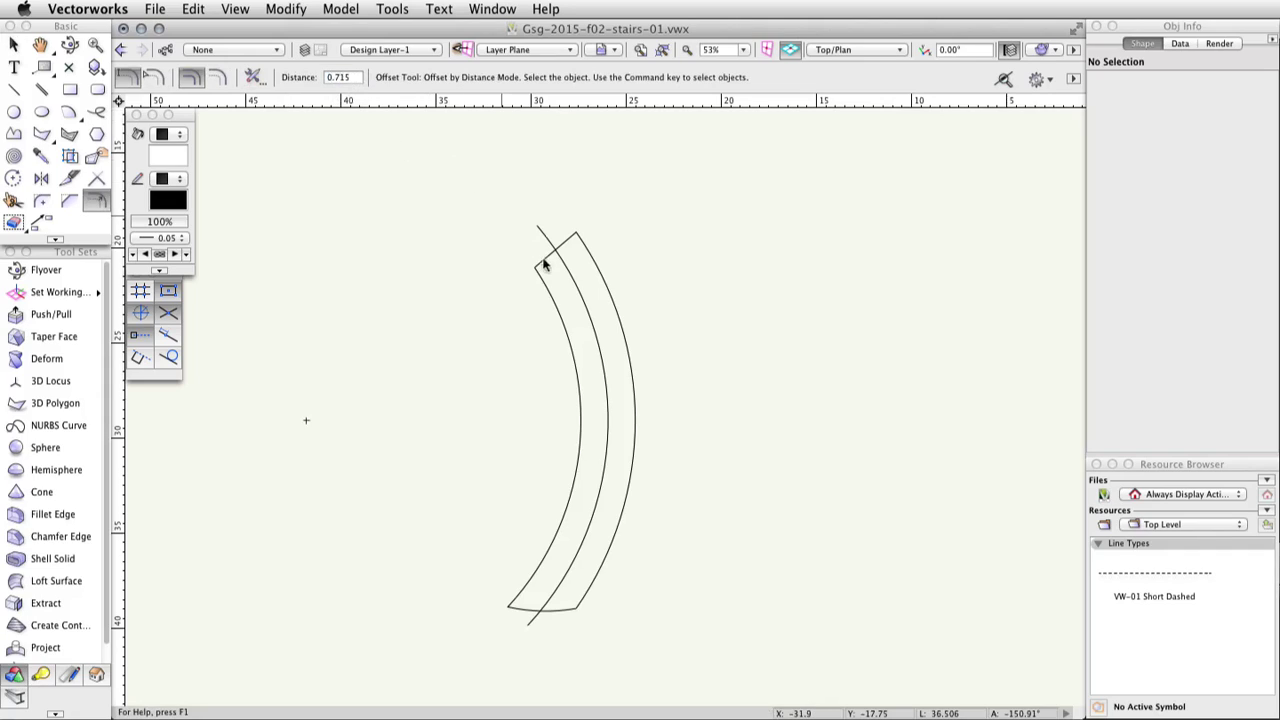
pyautogui.press('super')
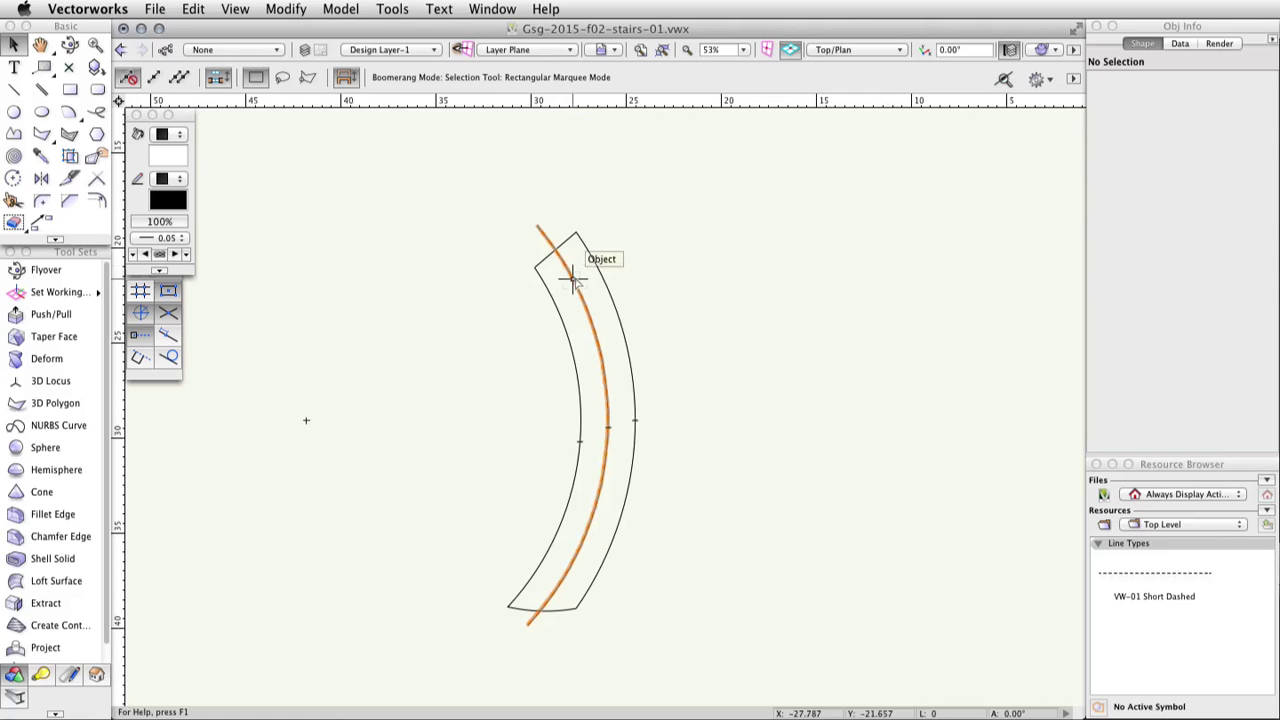
pyautogui.click(573, 283)
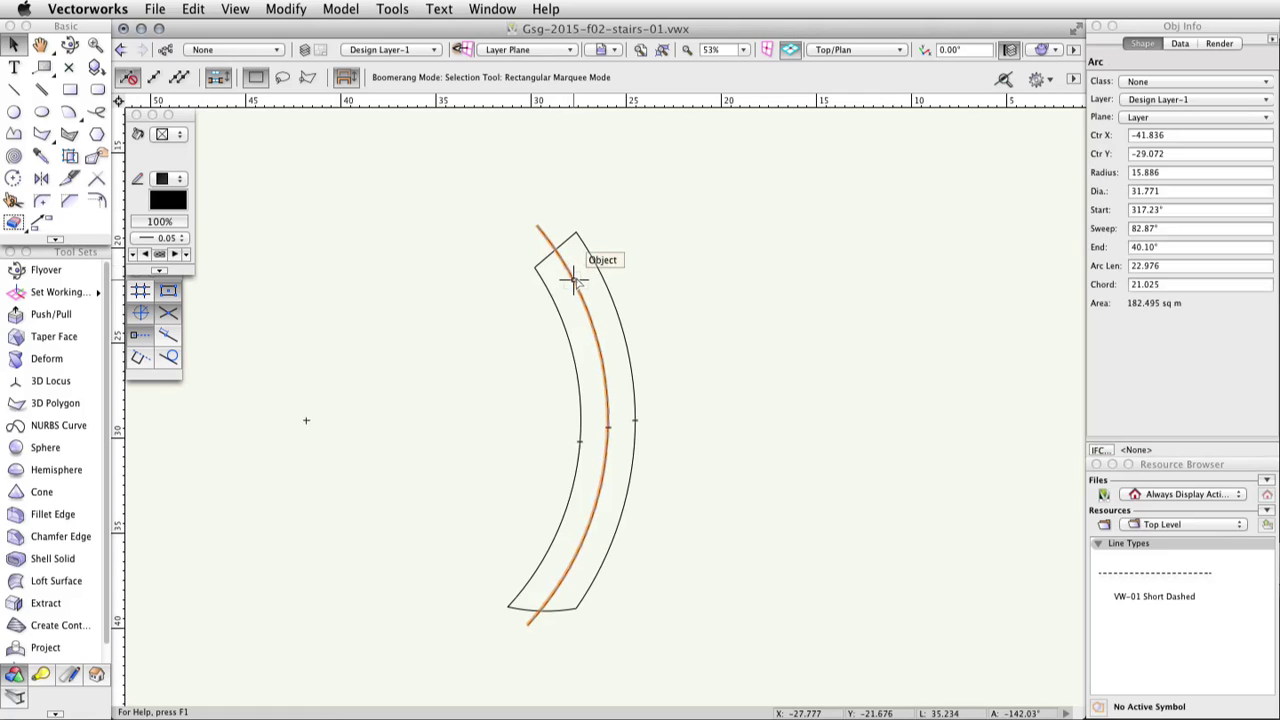
pyautogui.click(560, 287)
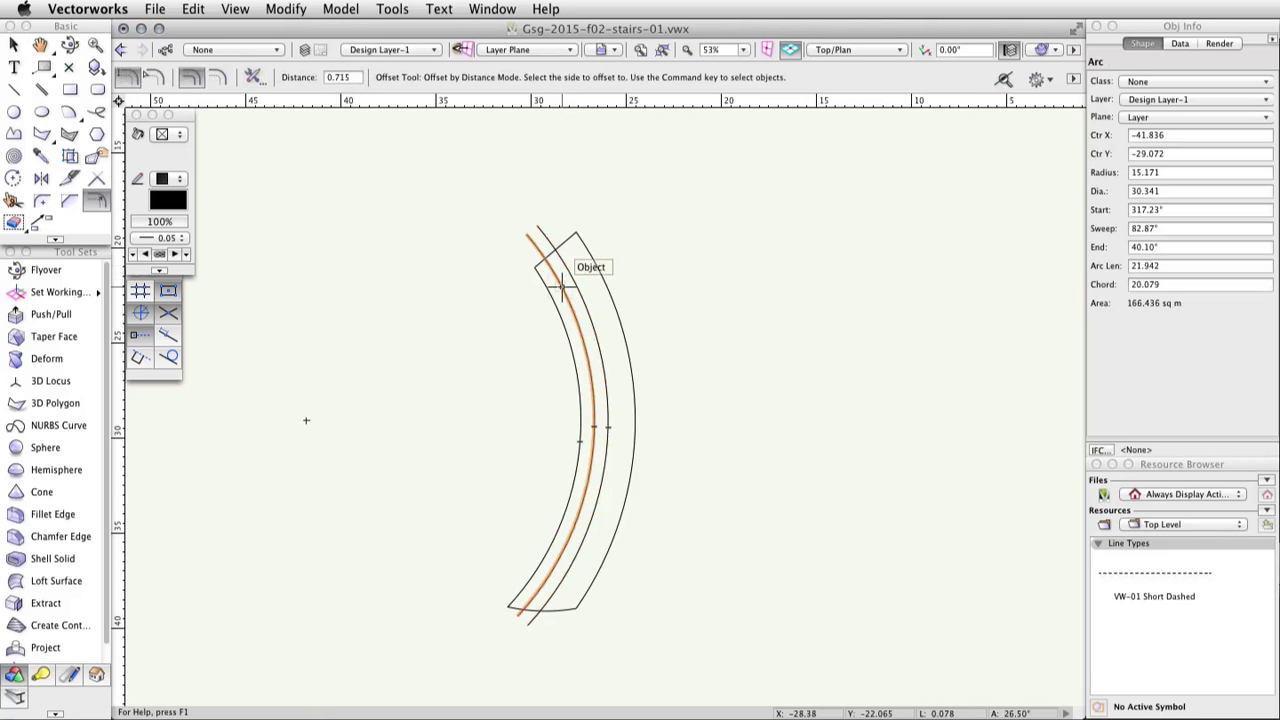
# - Offset another copy of the middle arc by the same distance towards the outer arc
pyautogui.press('super')
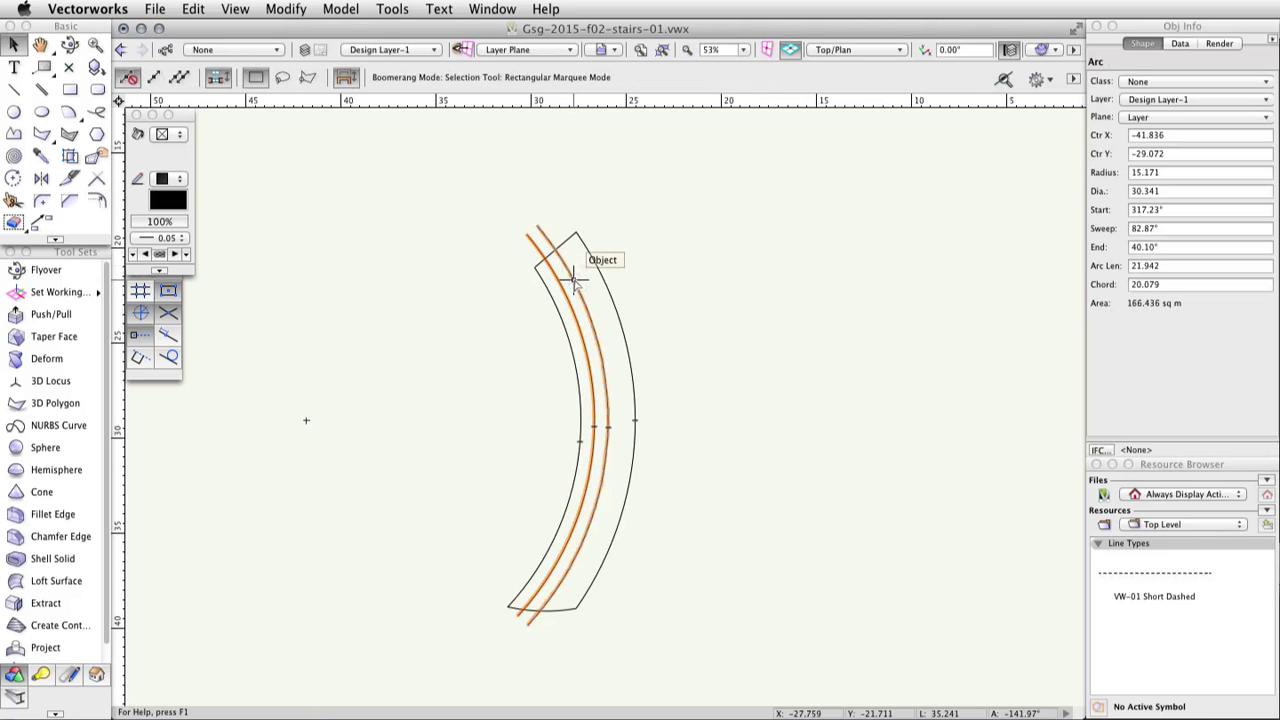
pyautogui.keyDown('super'); pyautogui.click(582, 265); pyautogui.keyUp('super')
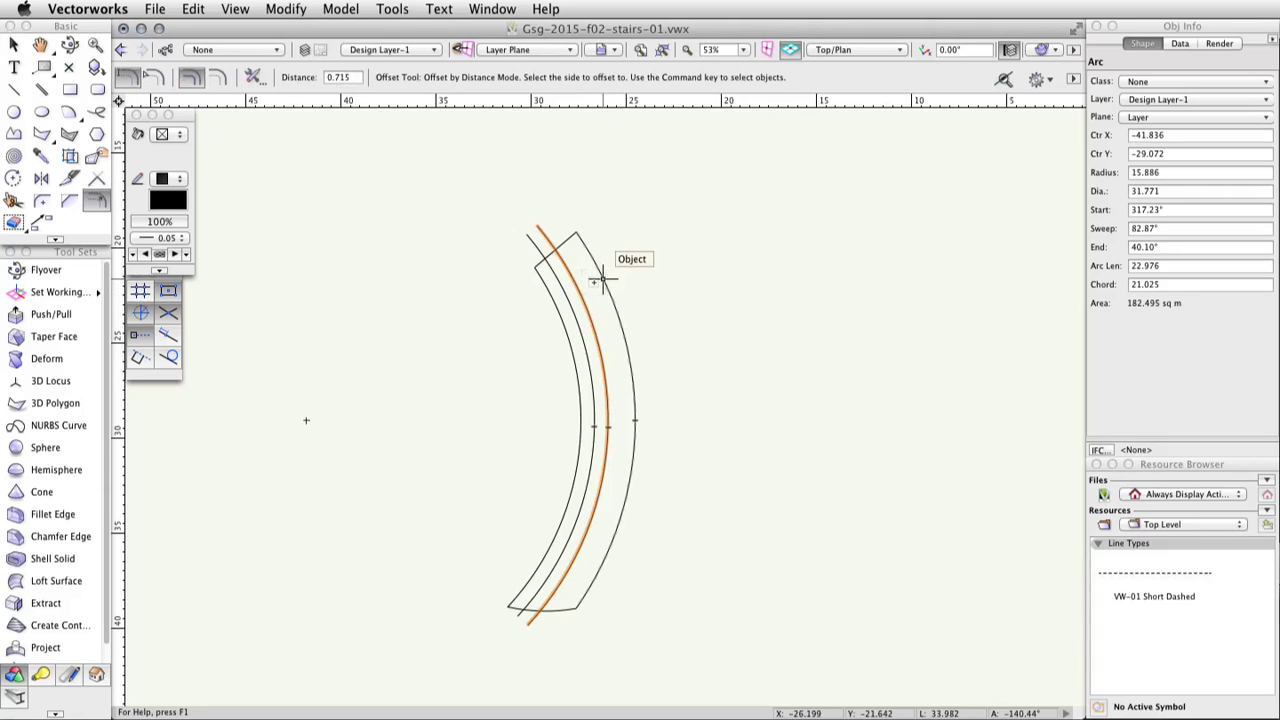
pyautogui.click(596, 278)
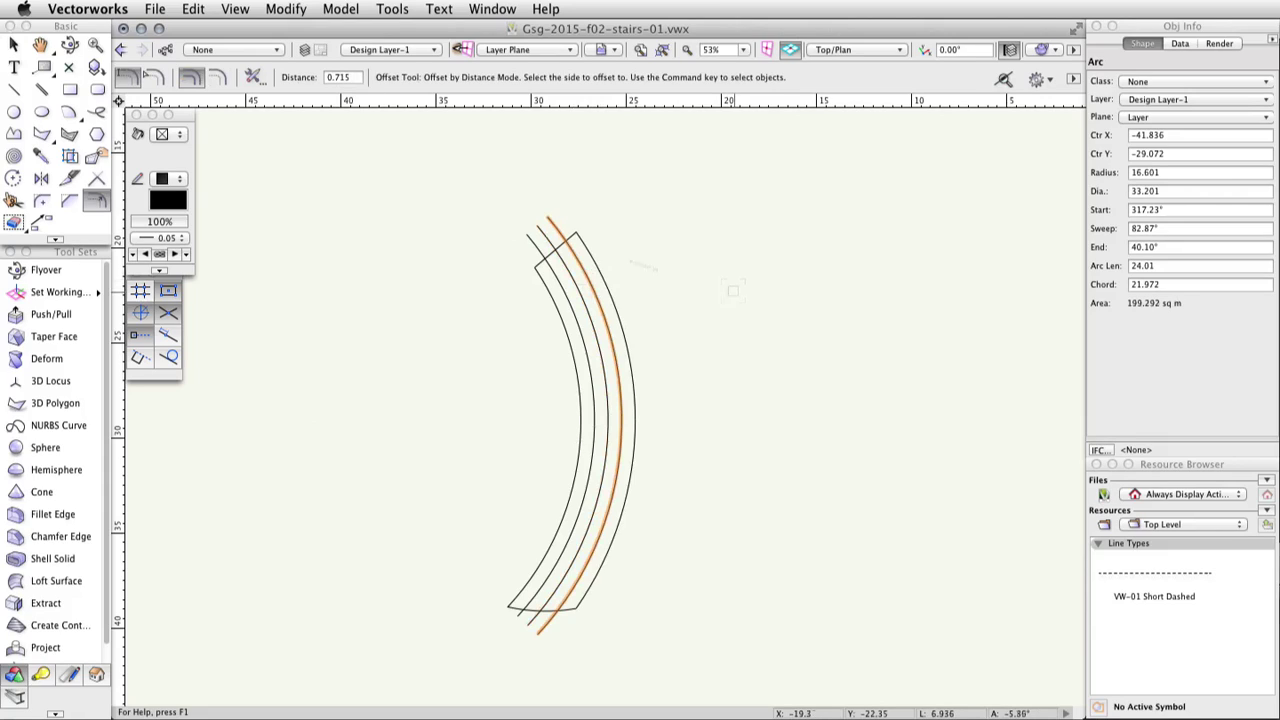
# - Delete the original middle arc lying between the two new offset arcs
pyautogui.click(14, 44)
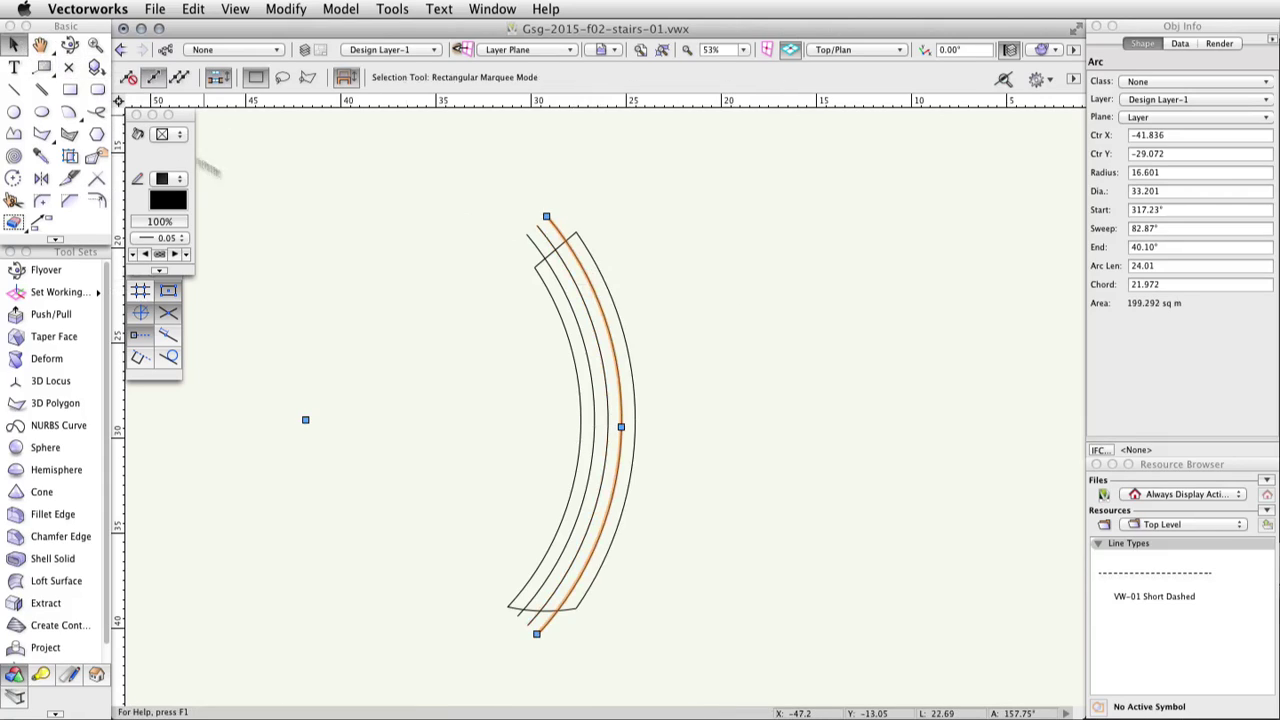
pyautogui.click(563, 236)
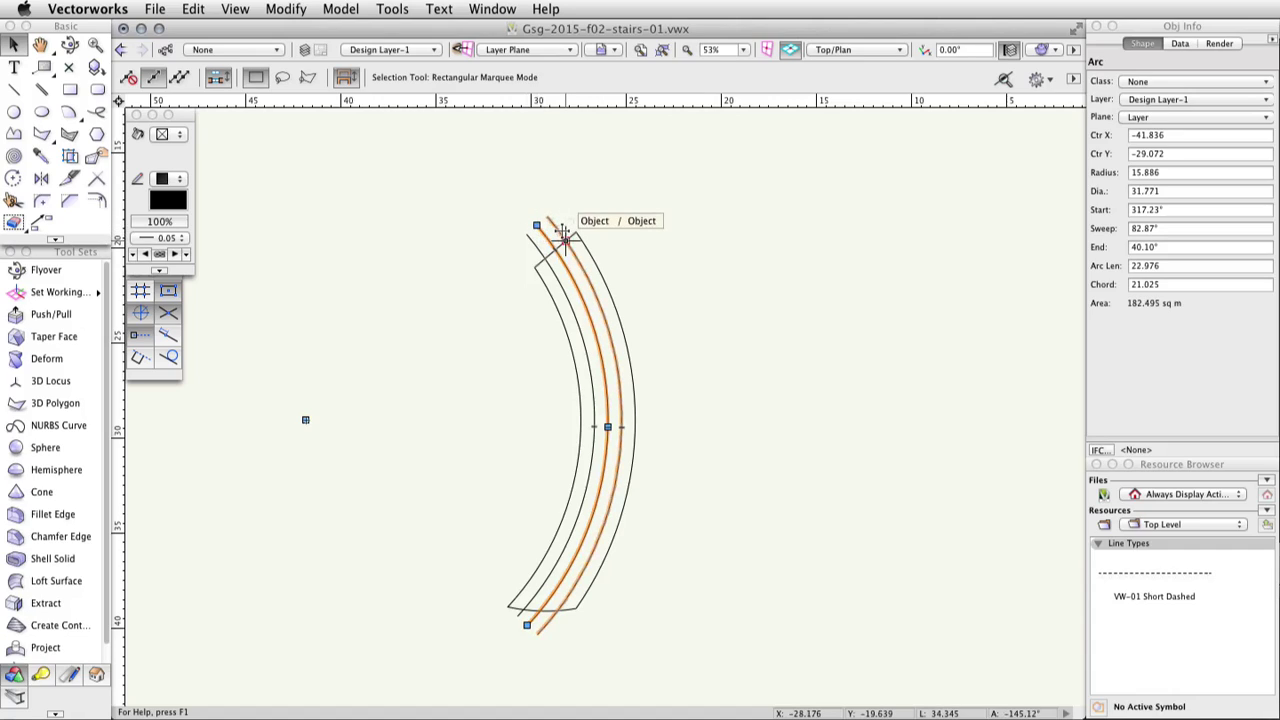
pyautogui.click(630, 241)
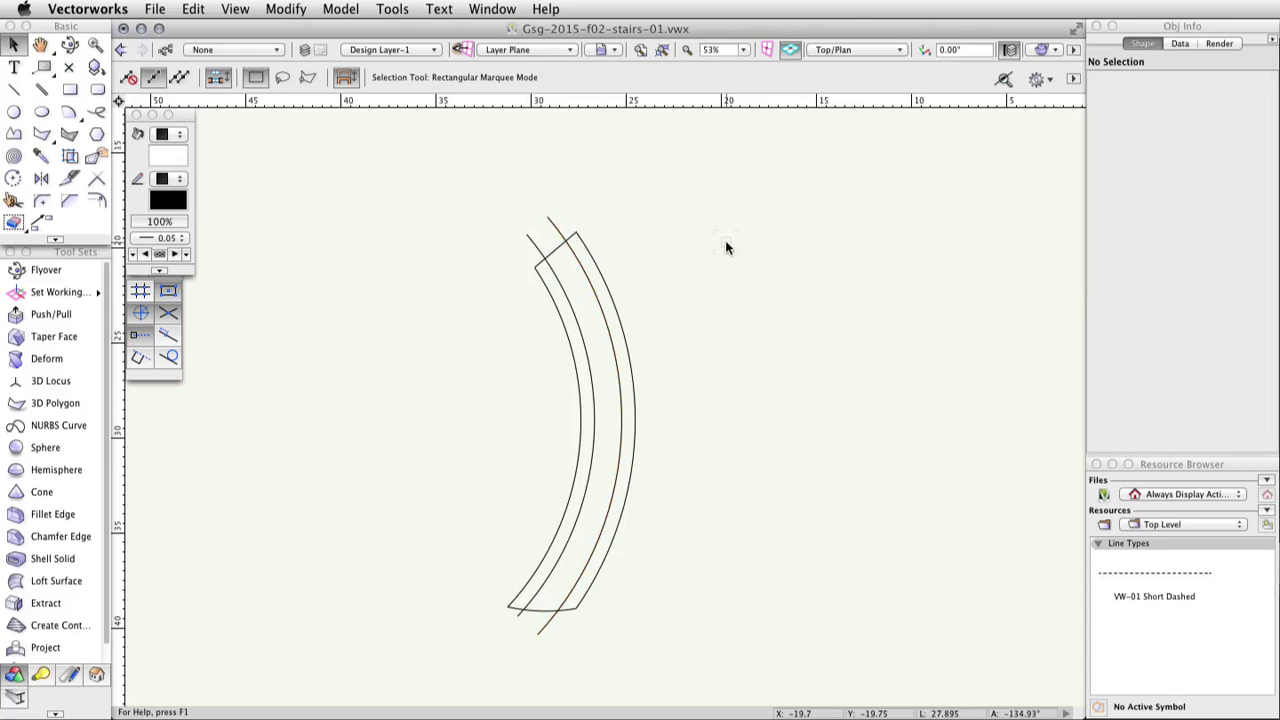
# - Create an inner-boundary polygon in the space between the two offset arcs and delete all the other linework
pyautogui.click(42, 138)
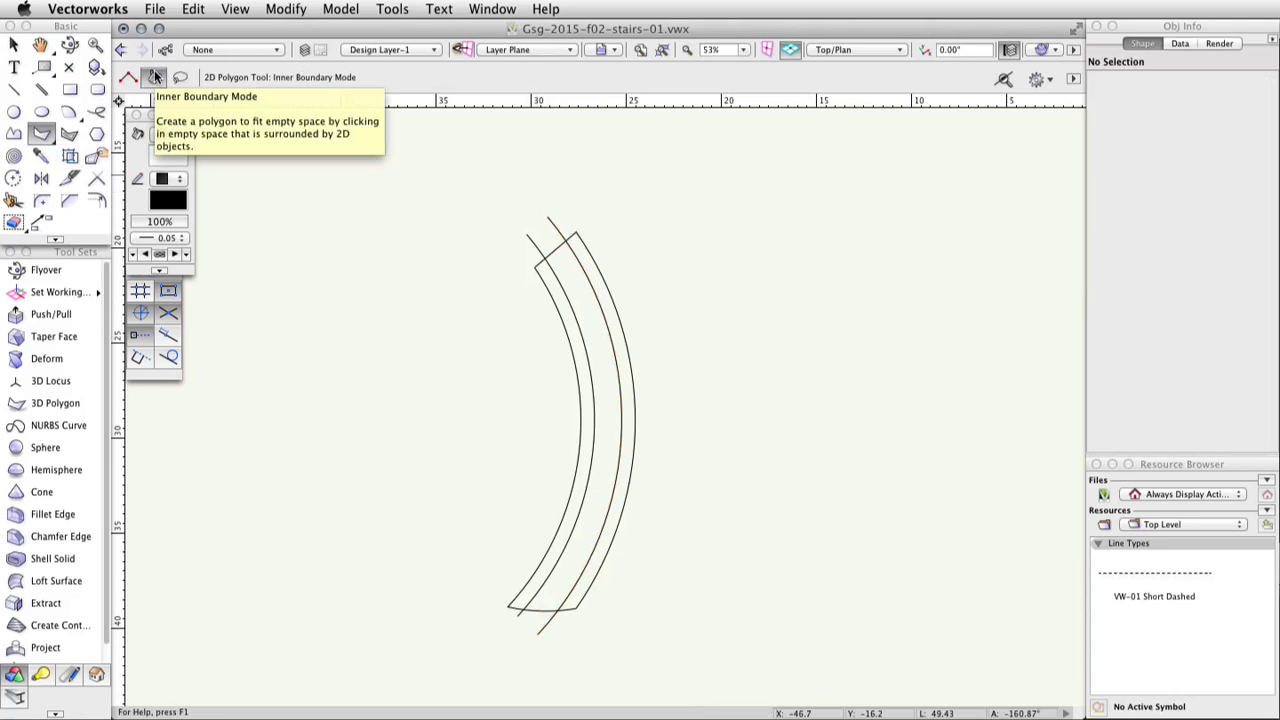
pyautogui.click(560, 262)
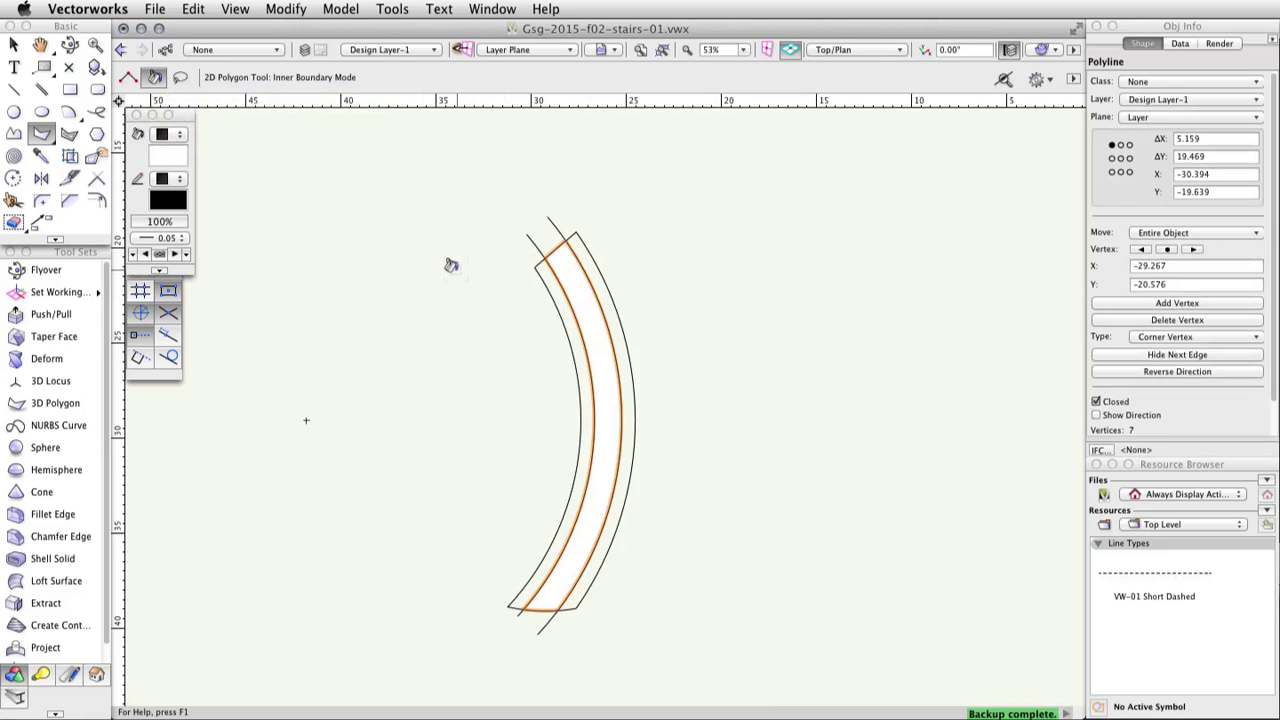
pyautogui.click(194, 11)
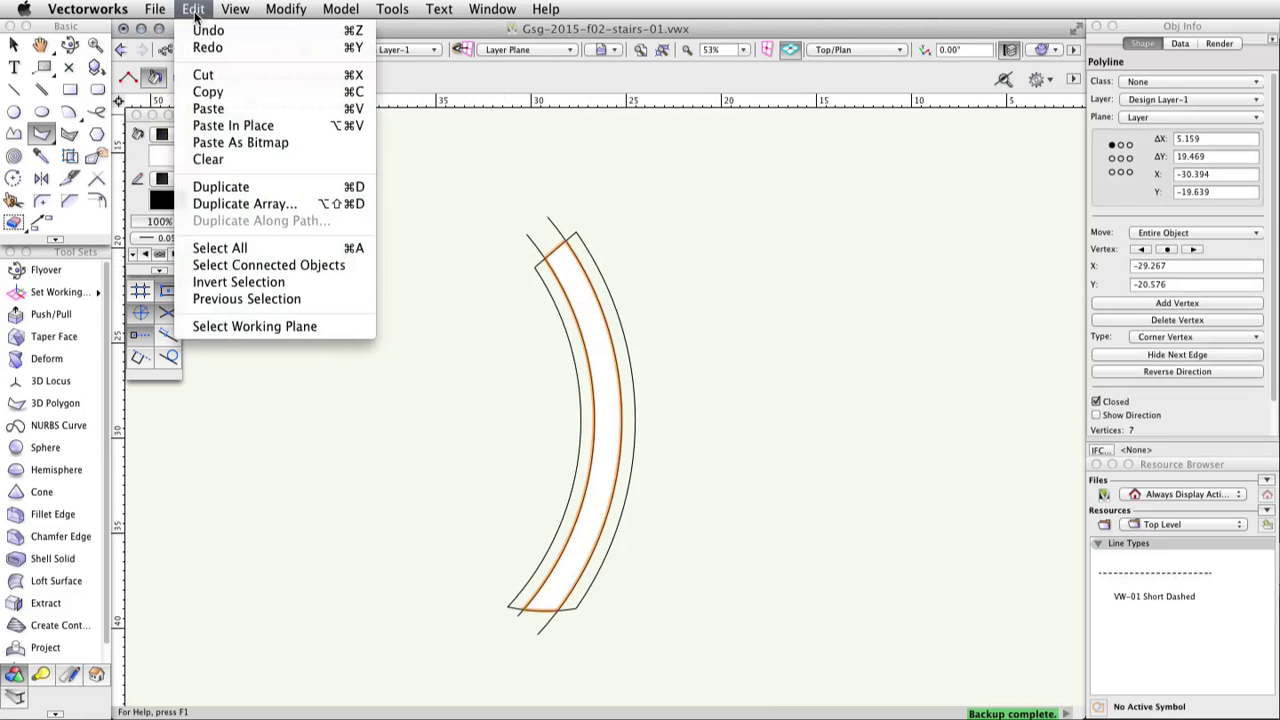
pyautogui.click(333, 286)
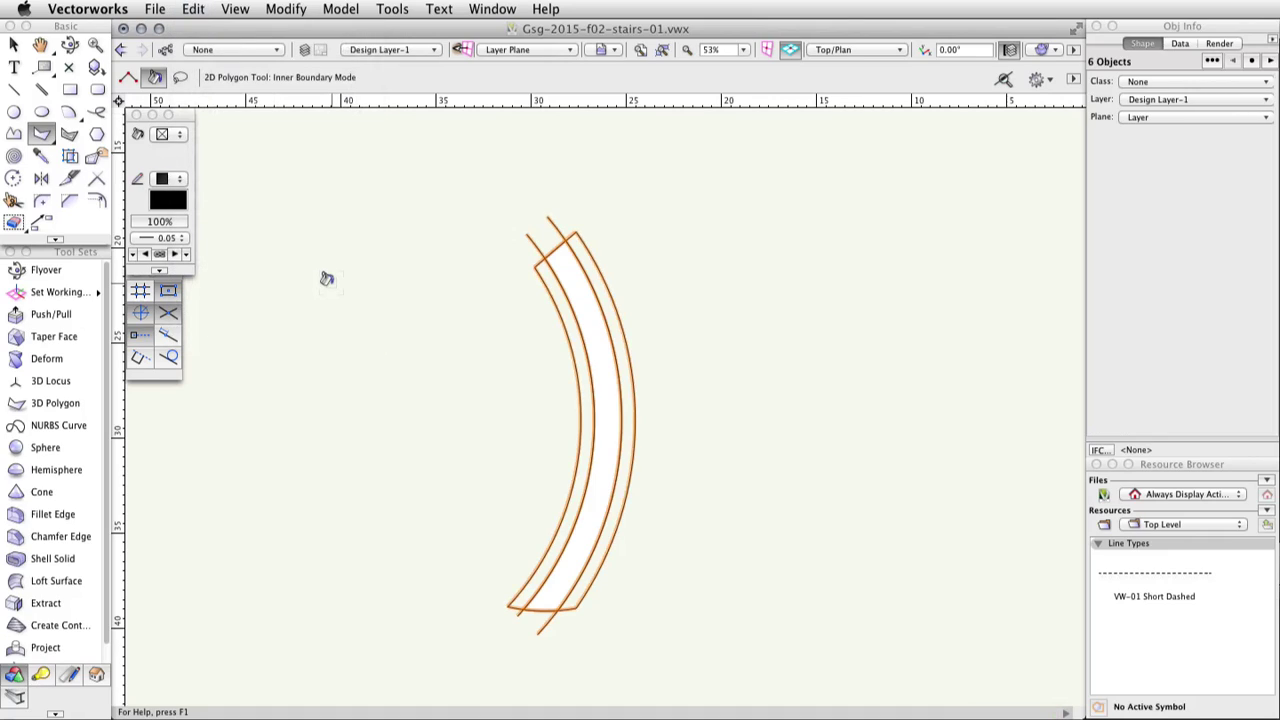
pyautogui.press('Delete')
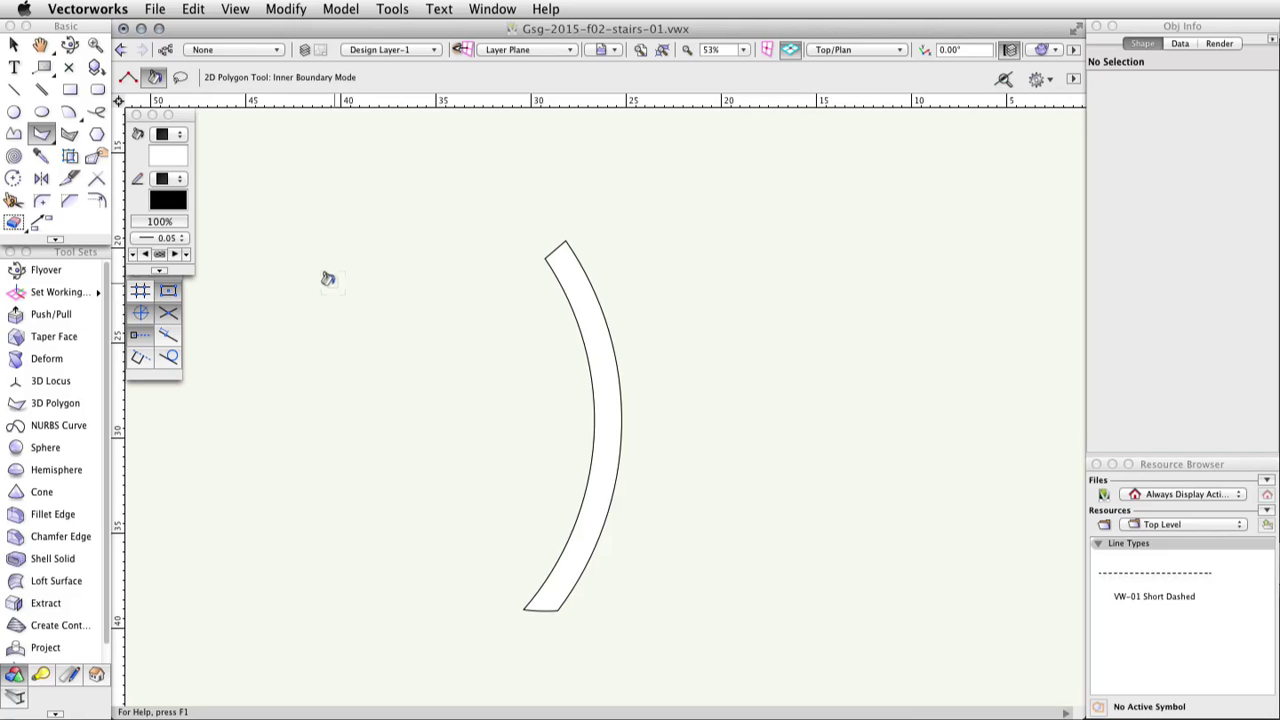
# - Paste the two side-by-side curved polylines in place and send the polygon that overlaps both of them to the front
pyautogui.click(193, 9)
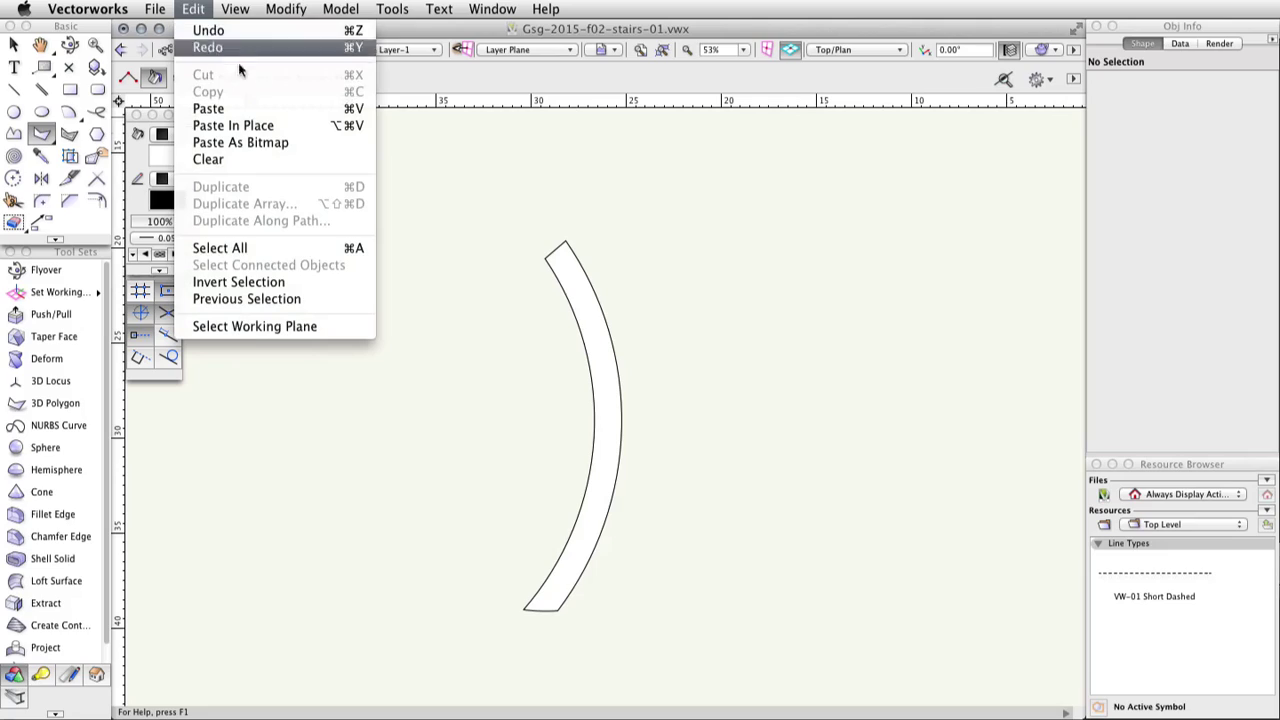
pyautogui.click(297, 125)
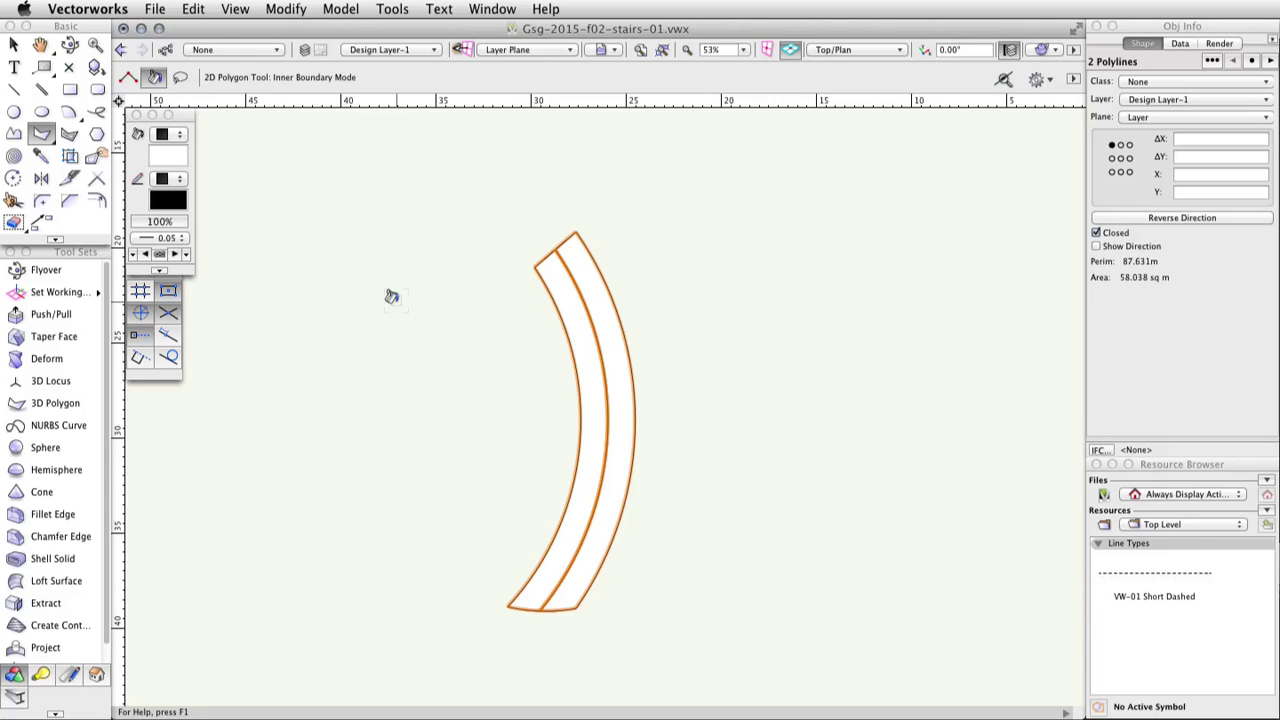
pyautogui.press('x')
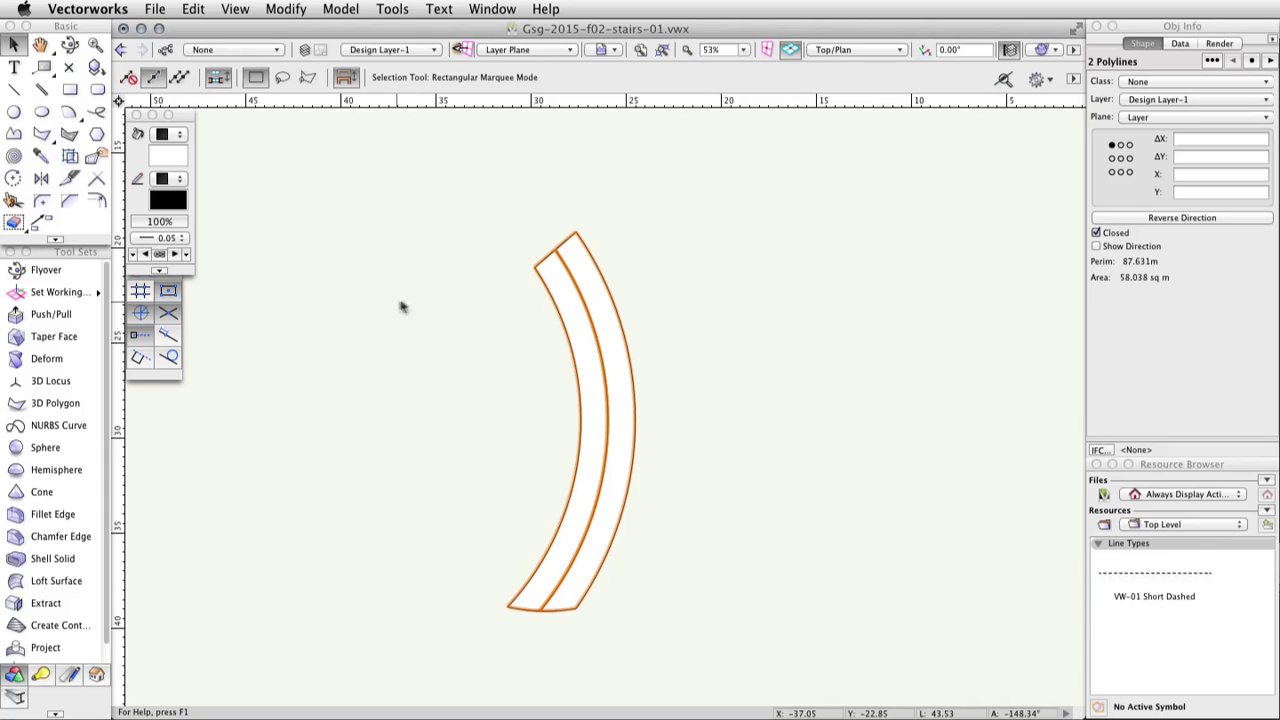
pyautogui.click(596, 295)
pyautogui.click(596, 295)
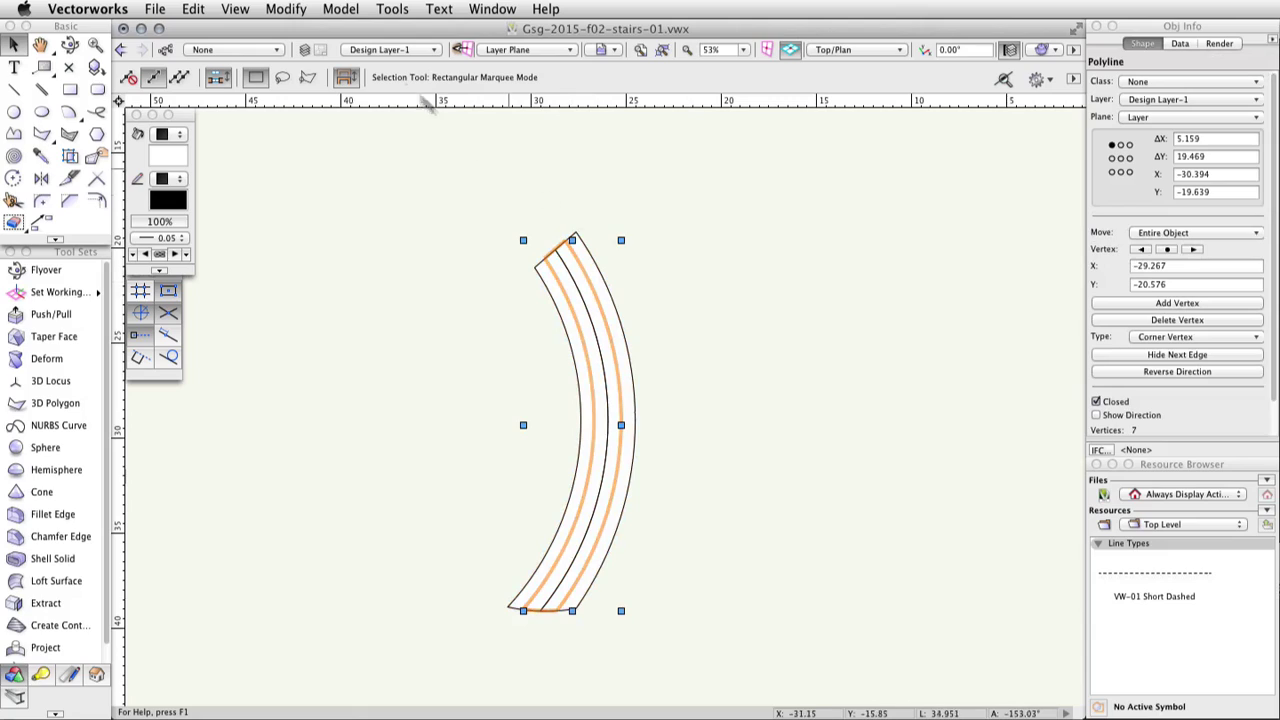
pyautogui.click(287, 9)
pyautogui.moveTo(327, 46)
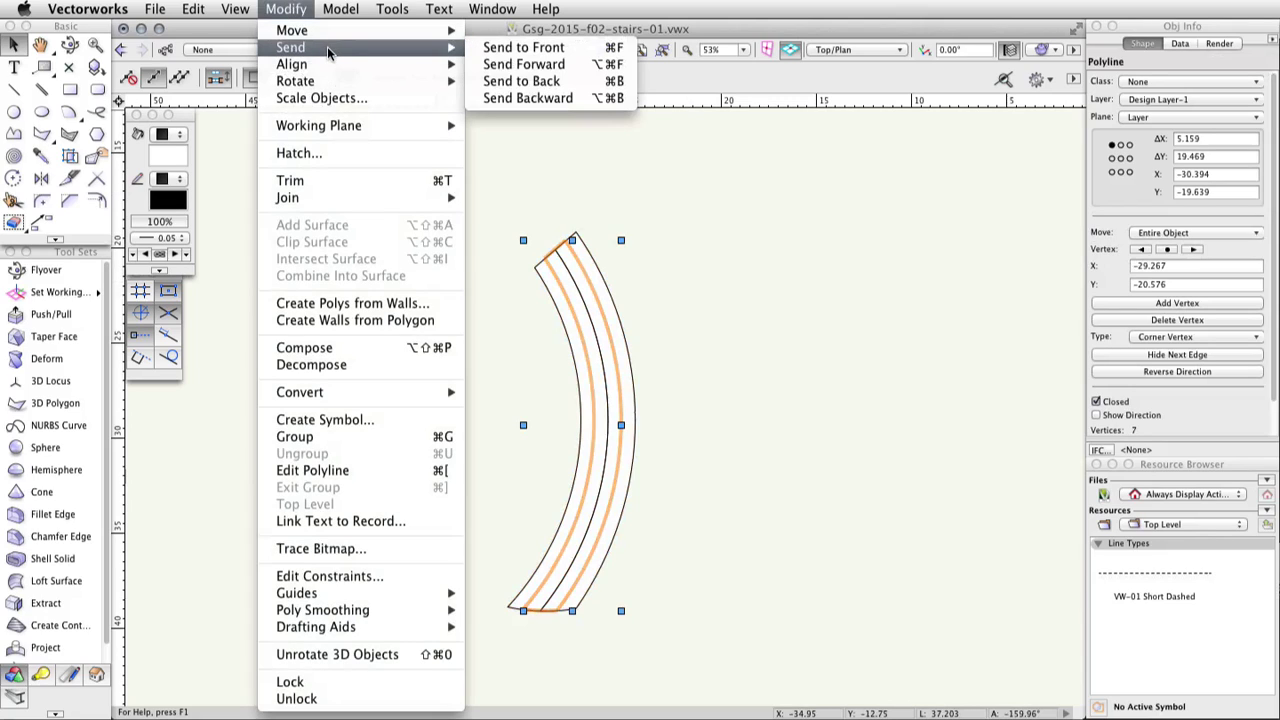
pyautogui.click(543, 48)
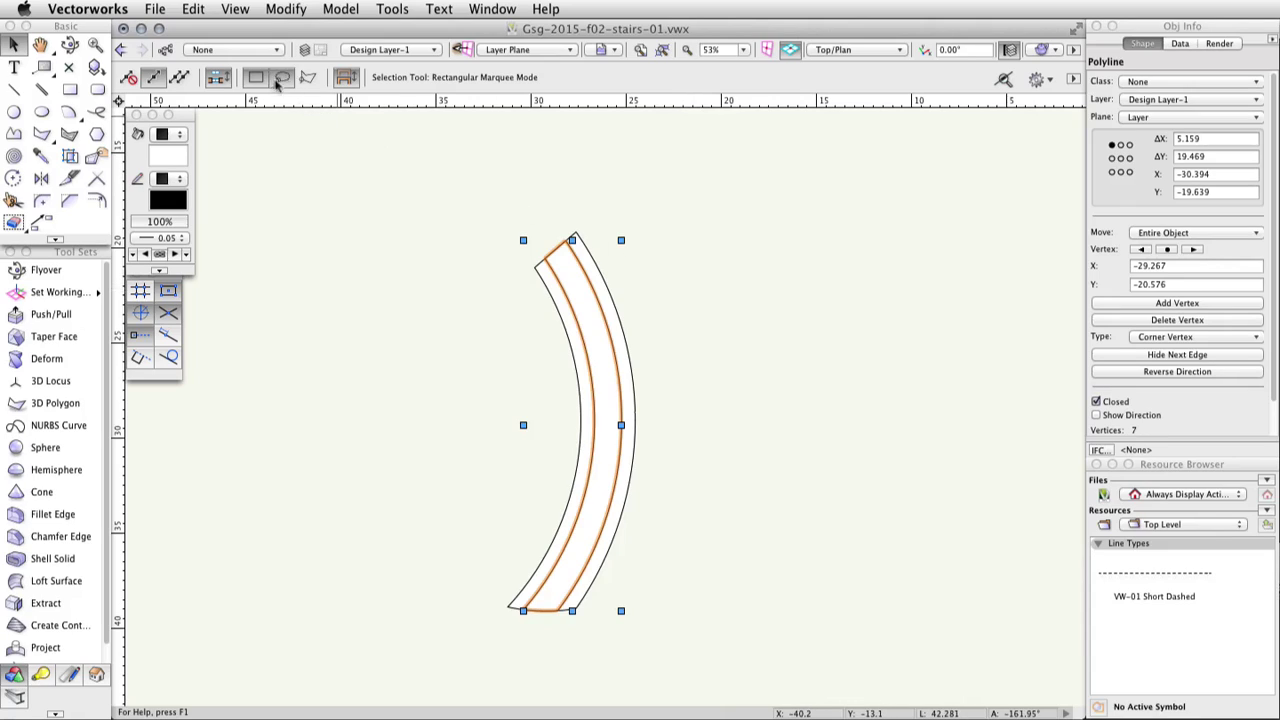
# - Make the Concrete Base class visible again
pyautogui.click(170, 51)
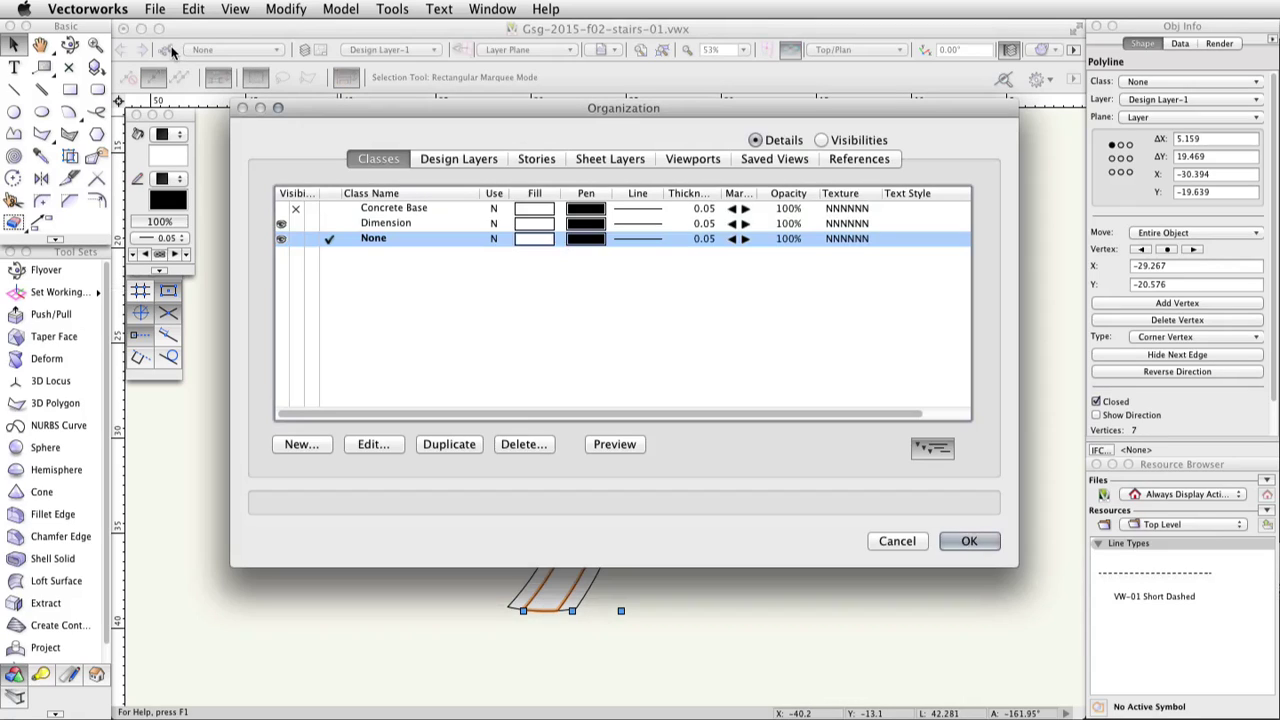
pyautogui.click(281, 209)
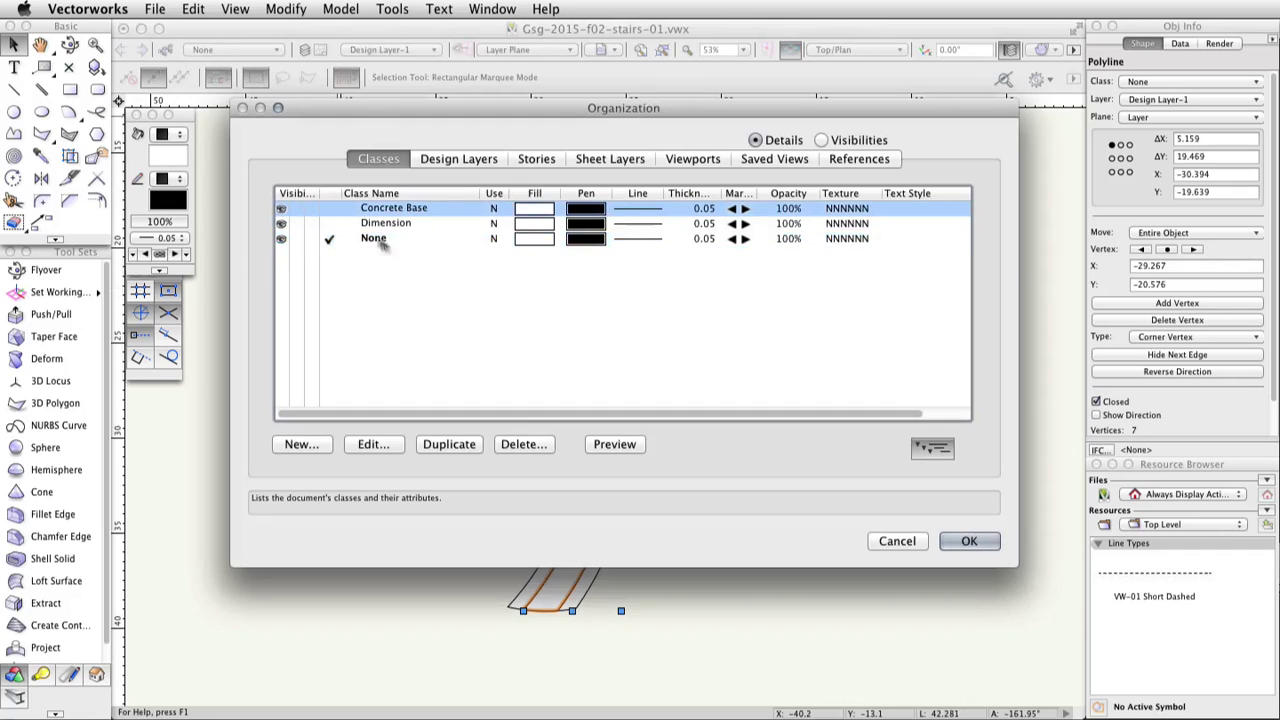
pyautogui.click(993, 548)
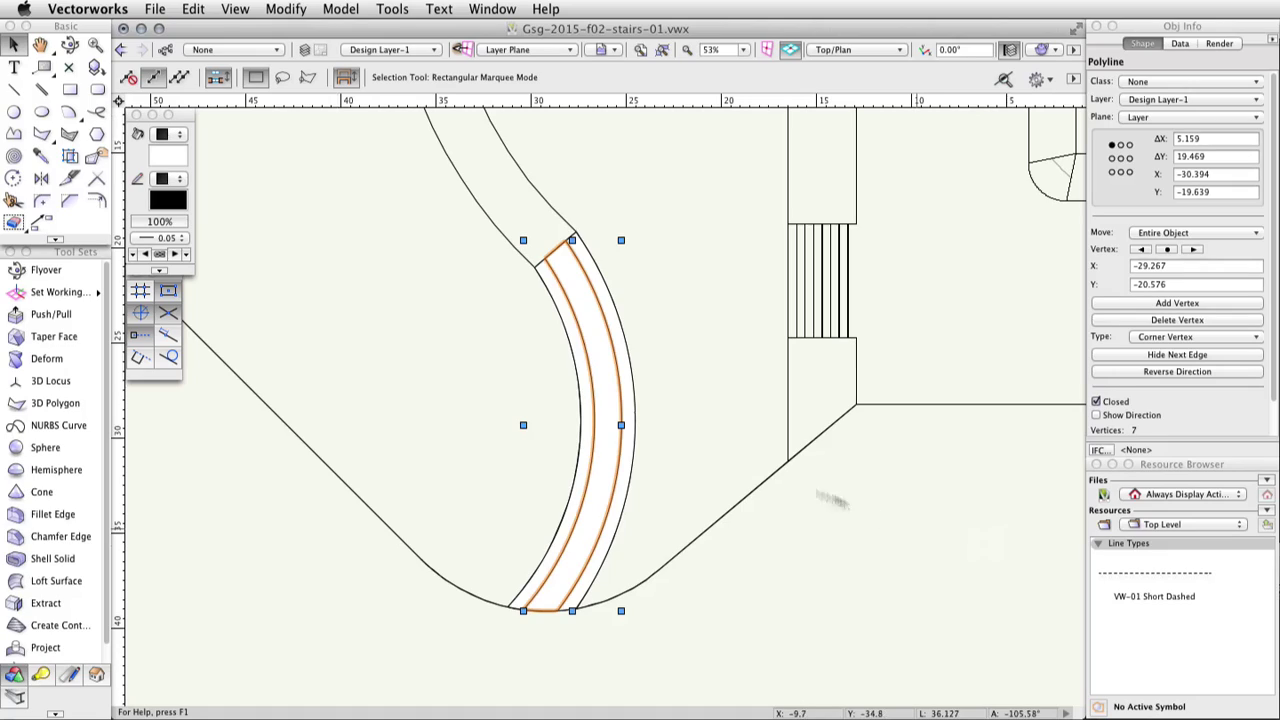
# - Extrude the inner curved polyline to a height of 0.4
pyautogui.click(582, 335)
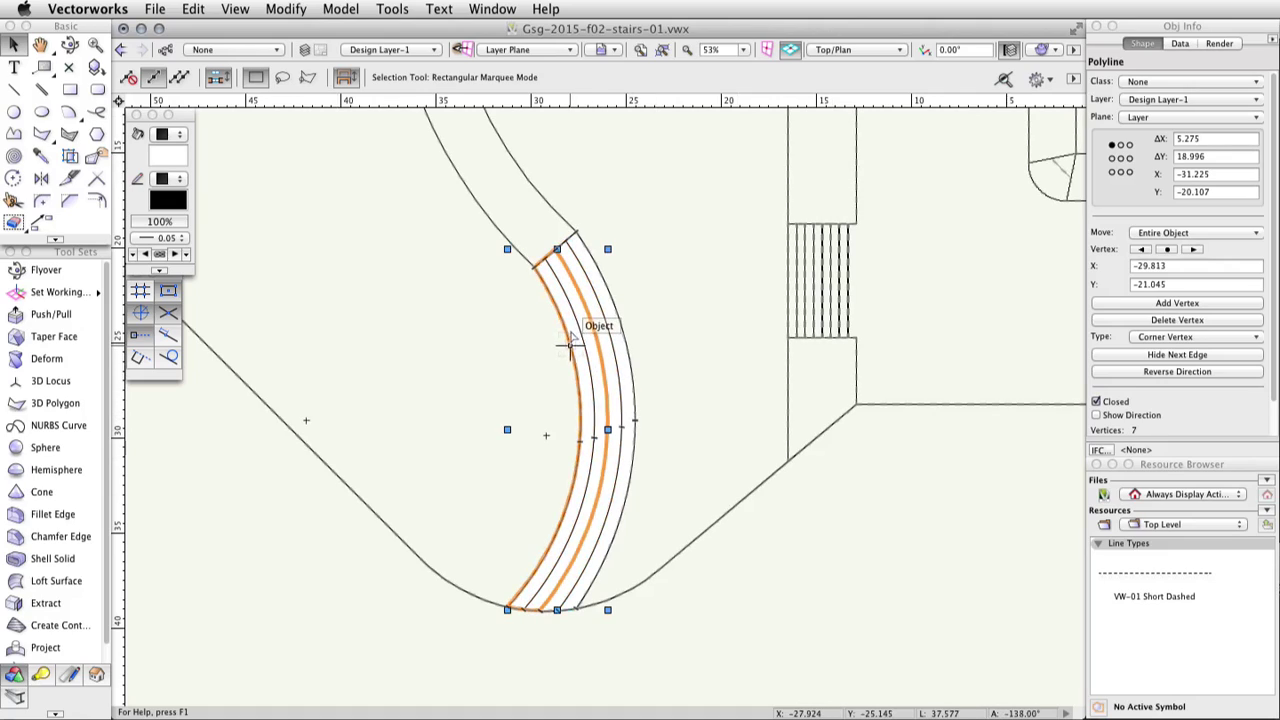
pyautogui.click(332, 9)
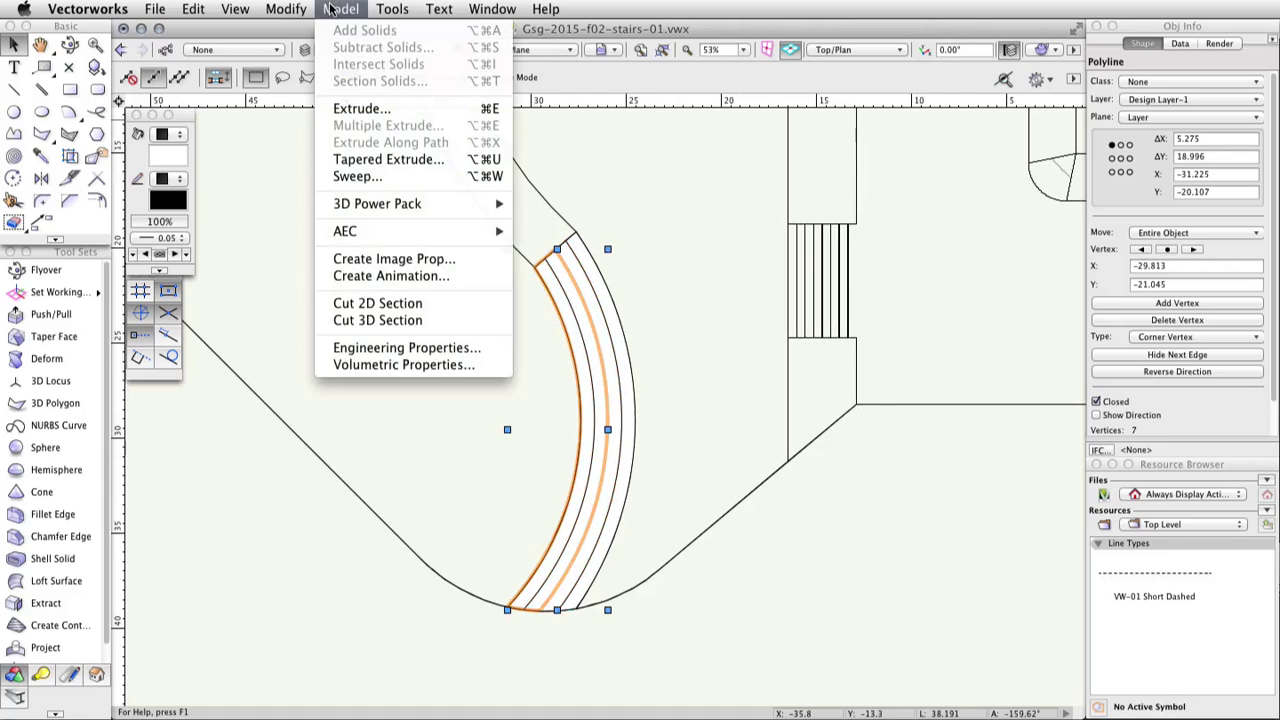
pyautogui.click(431, 106)
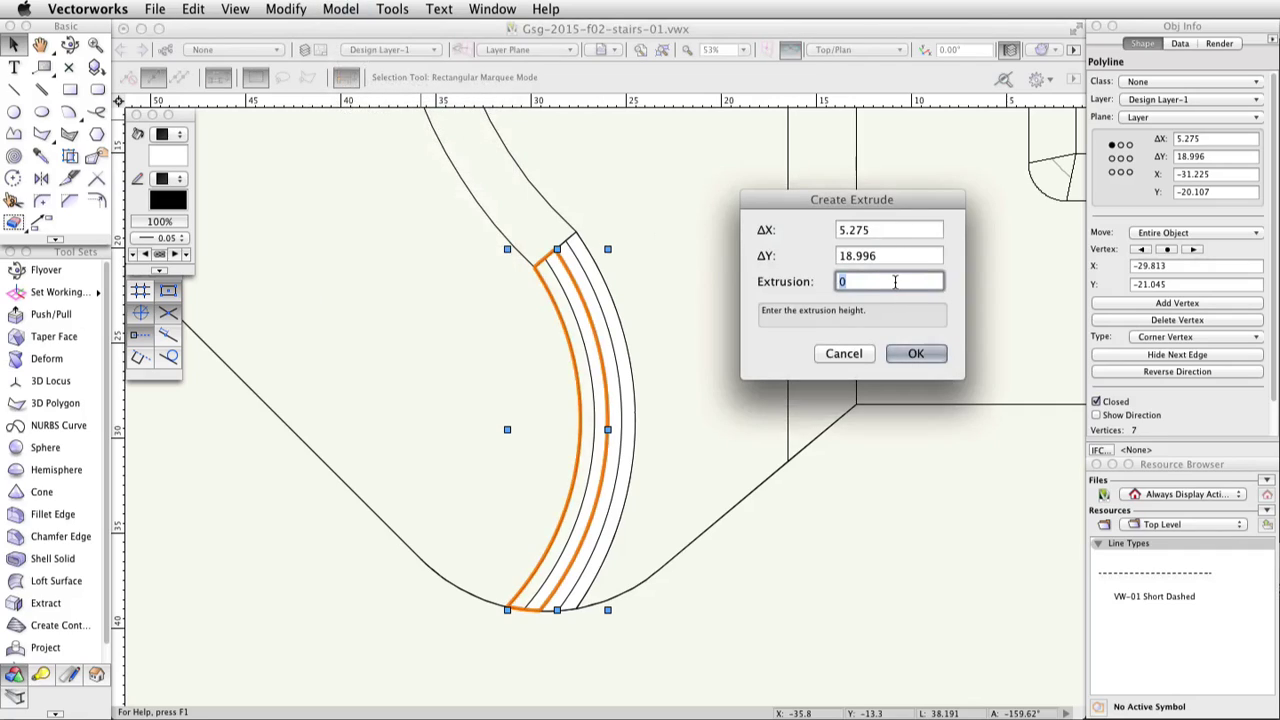
pyautogui.write('0.4')
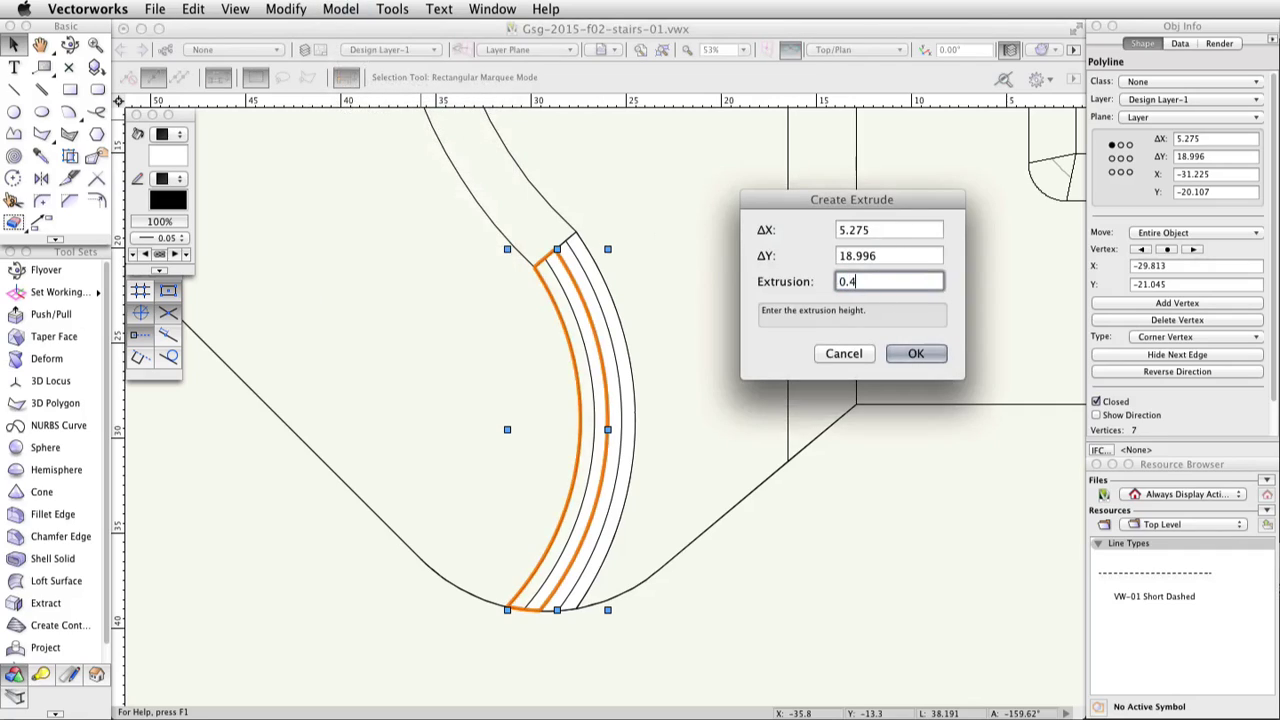
pyautogui.click(914, 354)
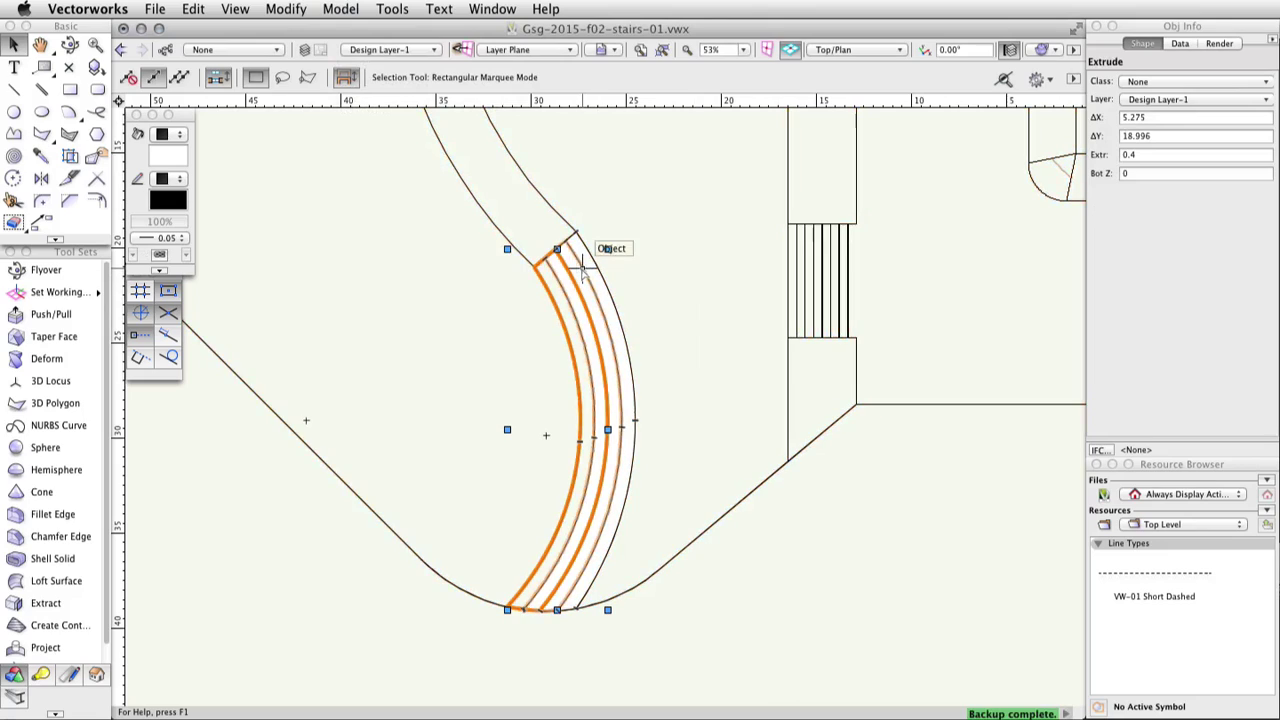
# - Extrude the middle curved polyline to a height of 0.8
pyautogui.click(340, 9)
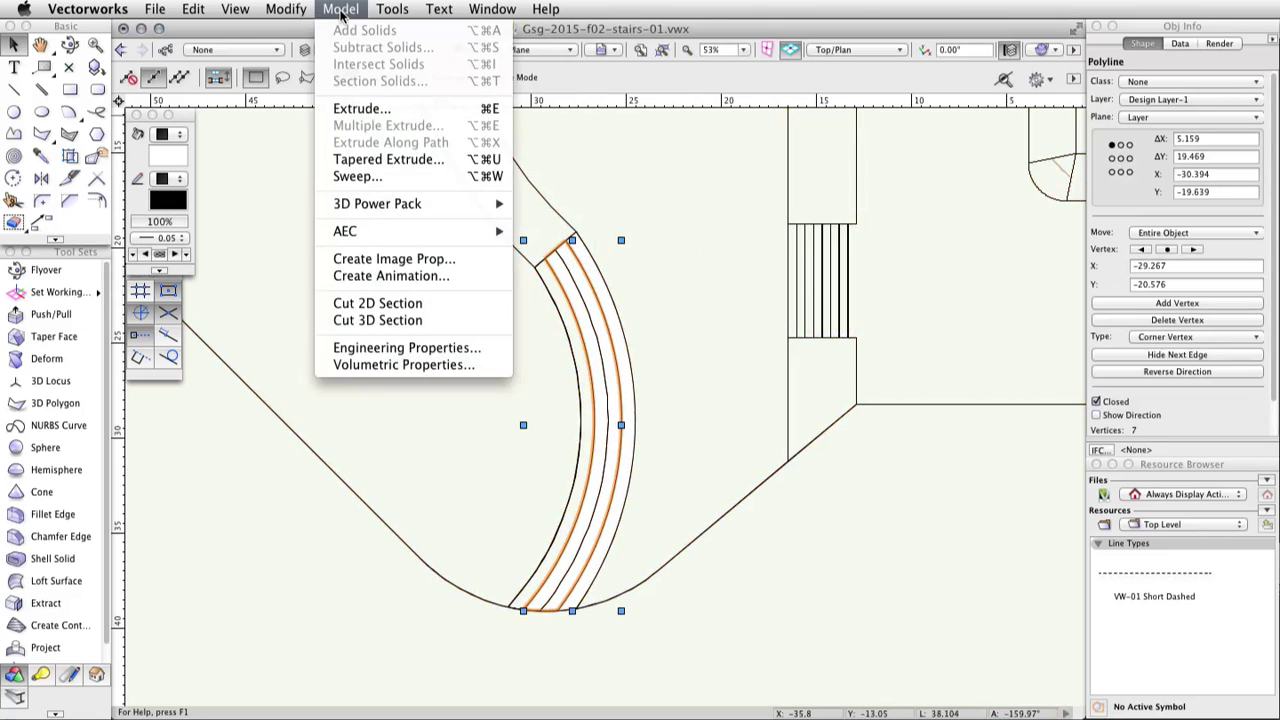
pyautogui.click(421, 112)
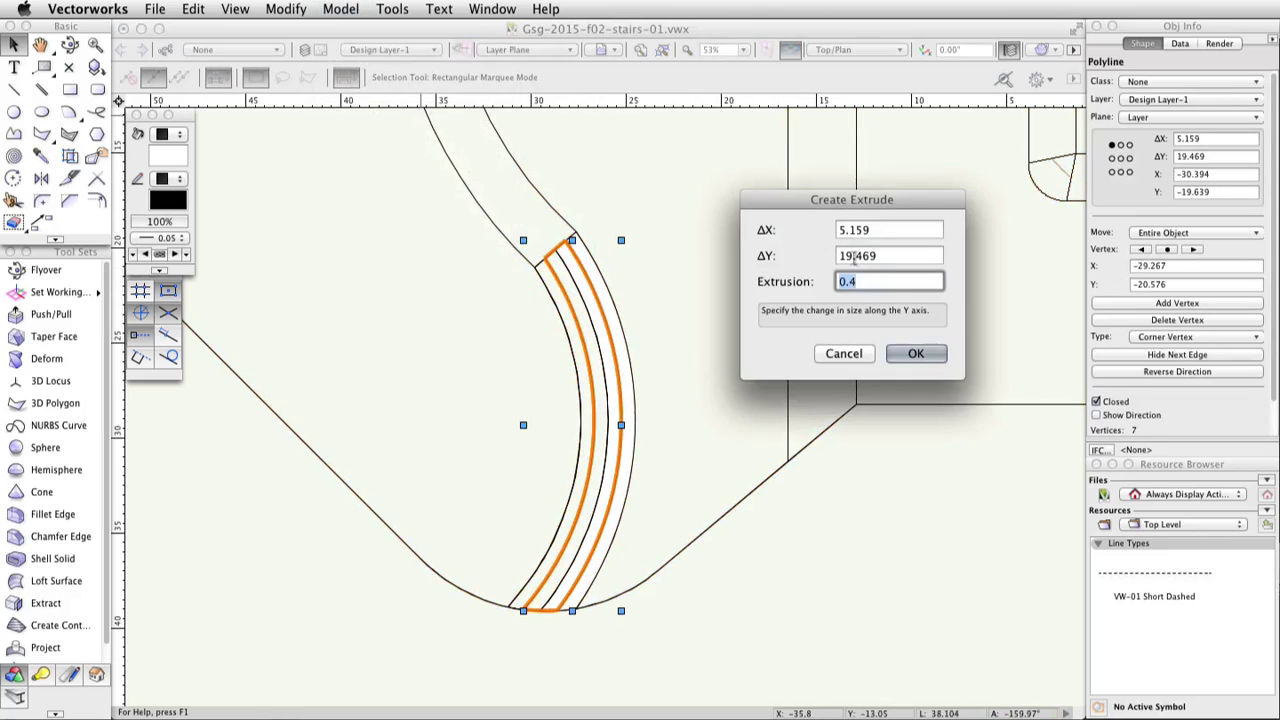
pyautogui.write('0.8')
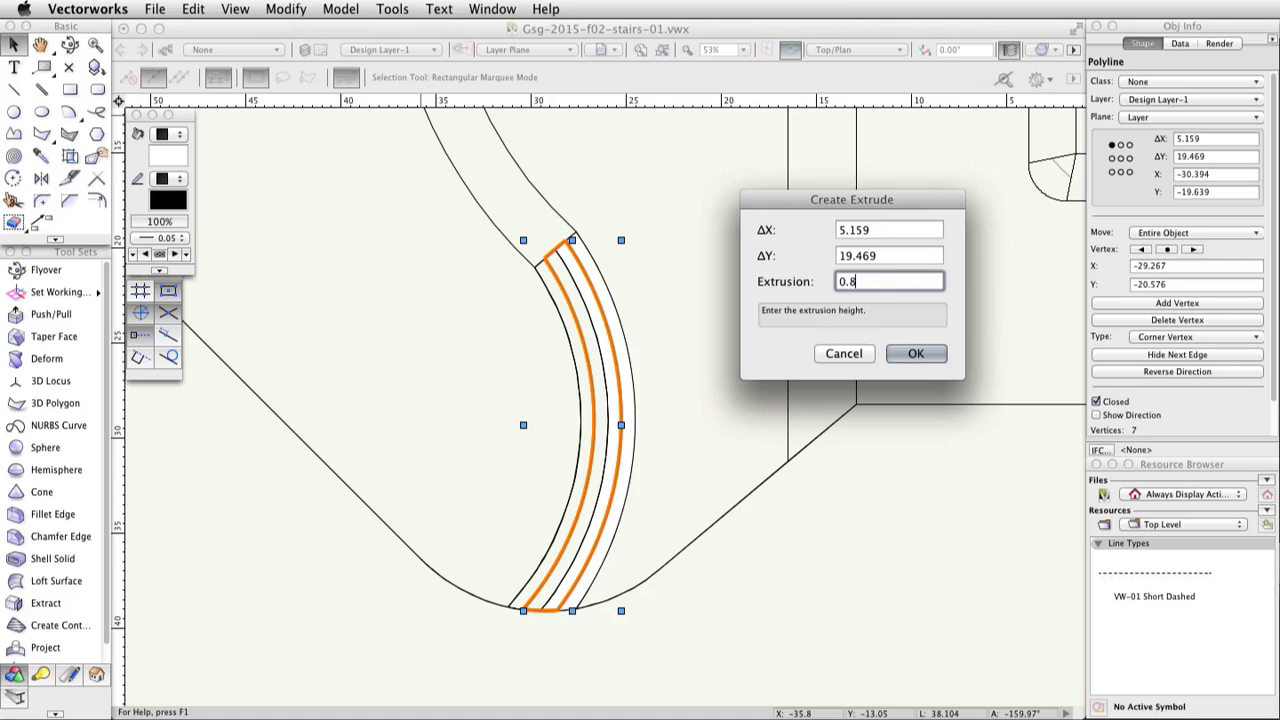
pyautogui.click(916, 354)
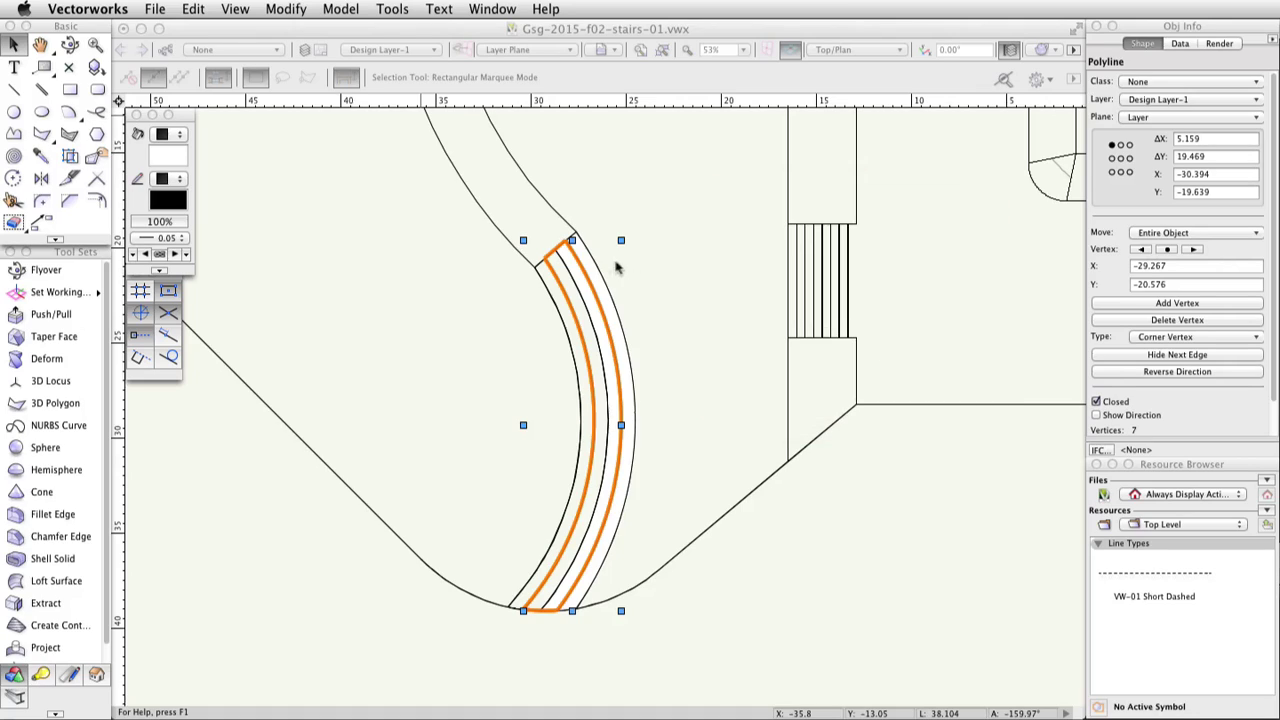
# - Extrude the outer curved polyline to a height of 1.2
pyautogui.press('super+z')
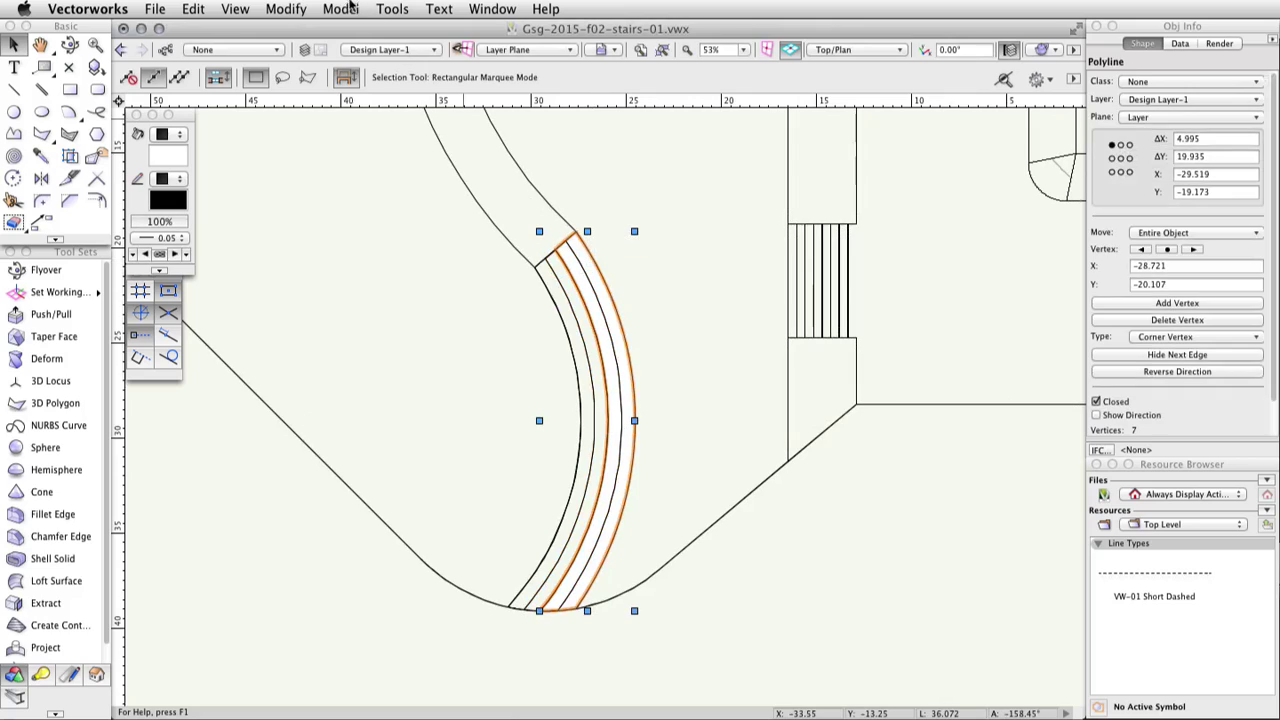
pyautogui.click(341, 9)
pyautogui.click(429, 108)
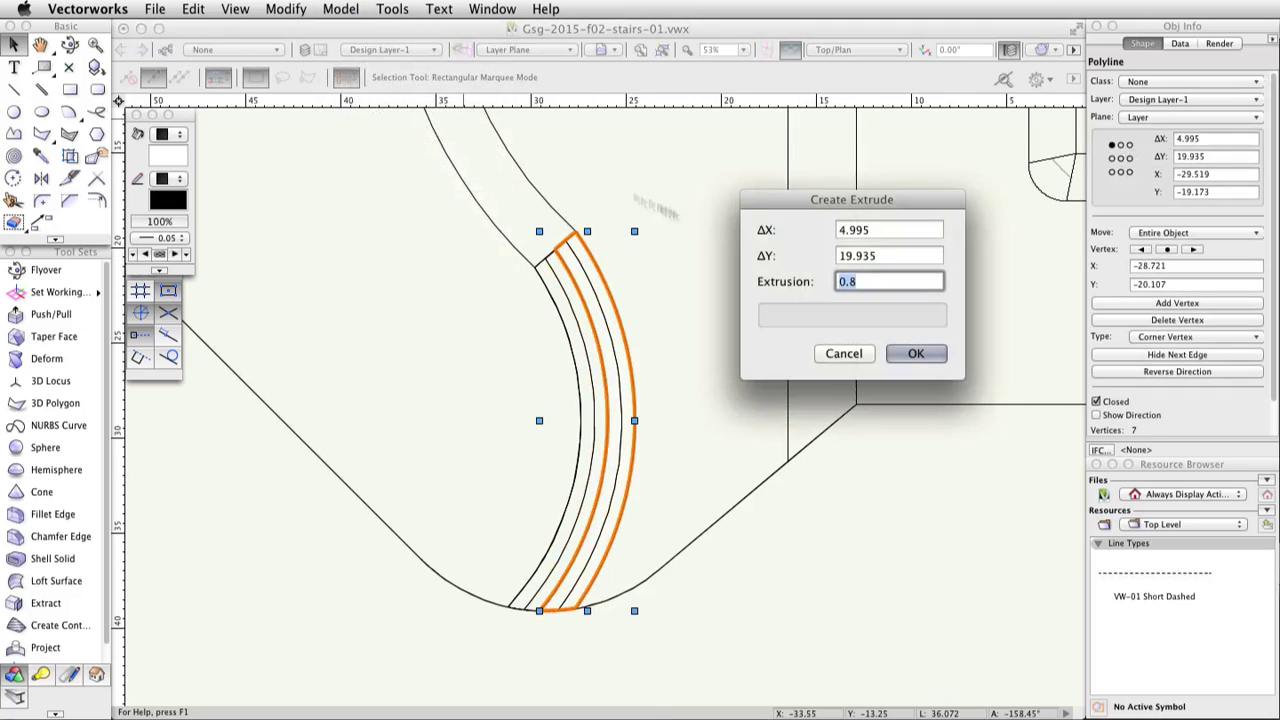
pyautogui.write('1.2')
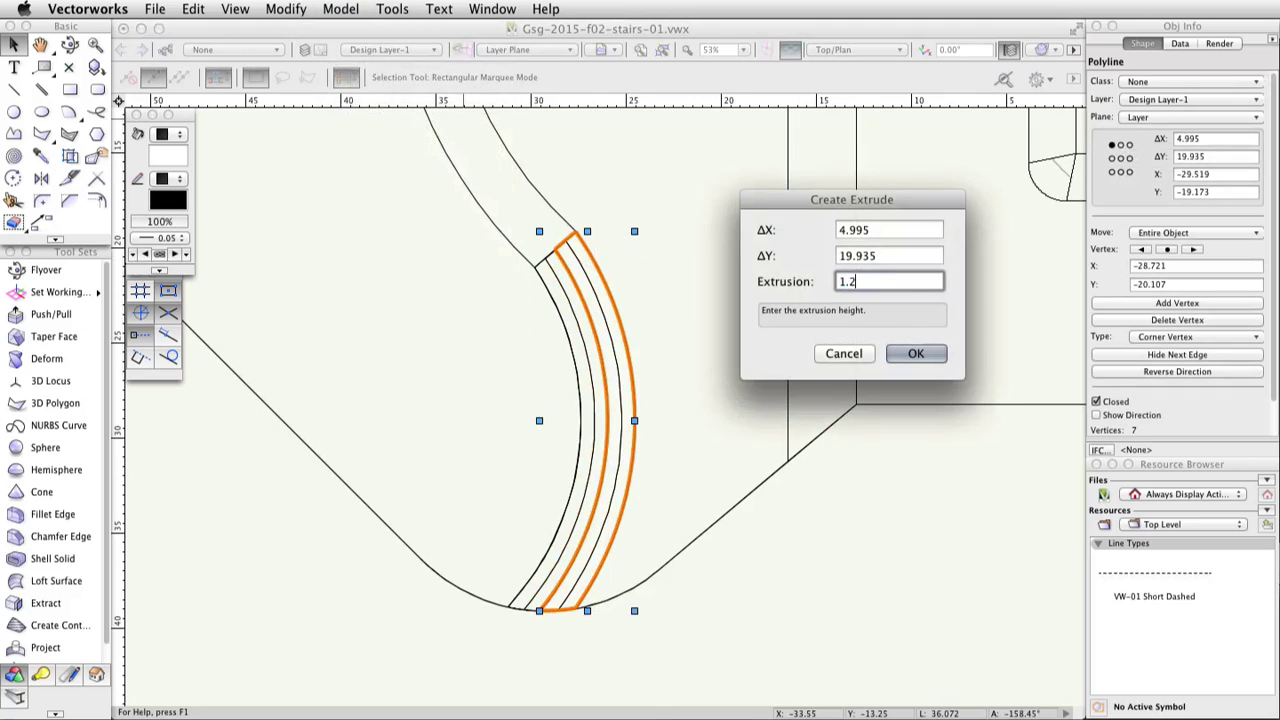
pyautogui.click(913, 352)
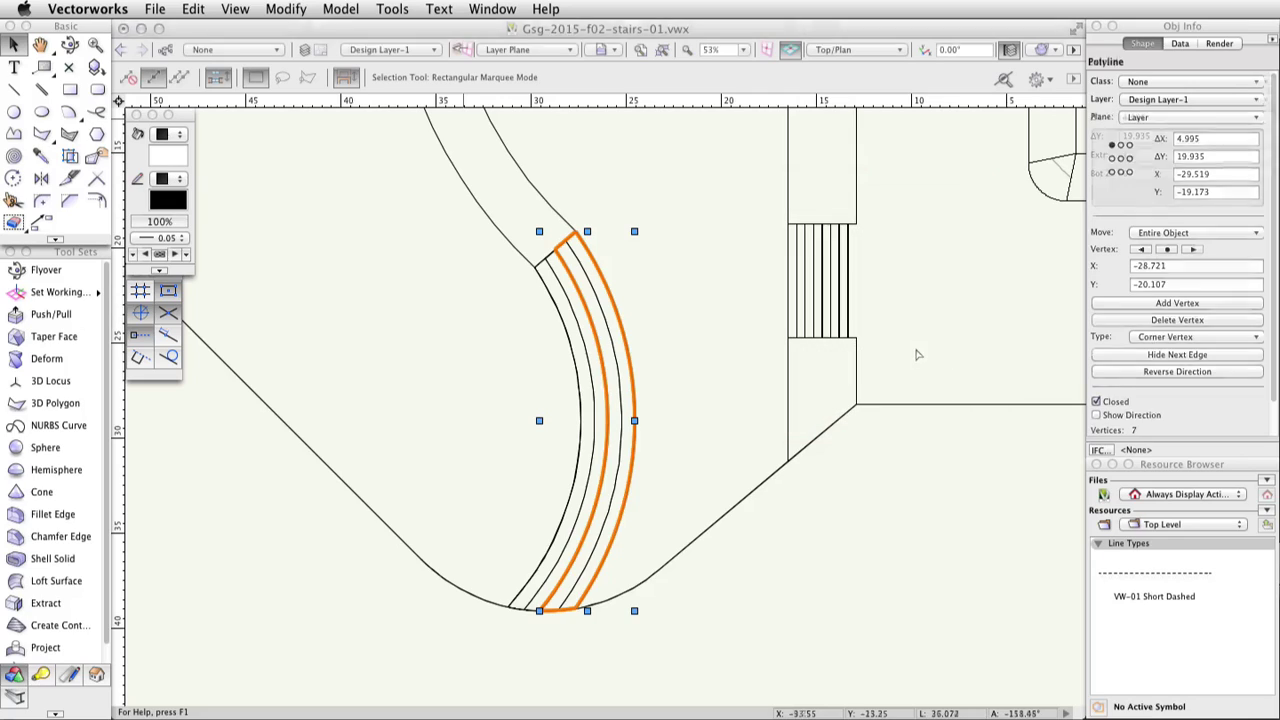
# - Combine the three curved extrudes with Add Solids and raise the solid until its outer upper corner meets the upper edge of the slope
pyautogui.click(895, 50)
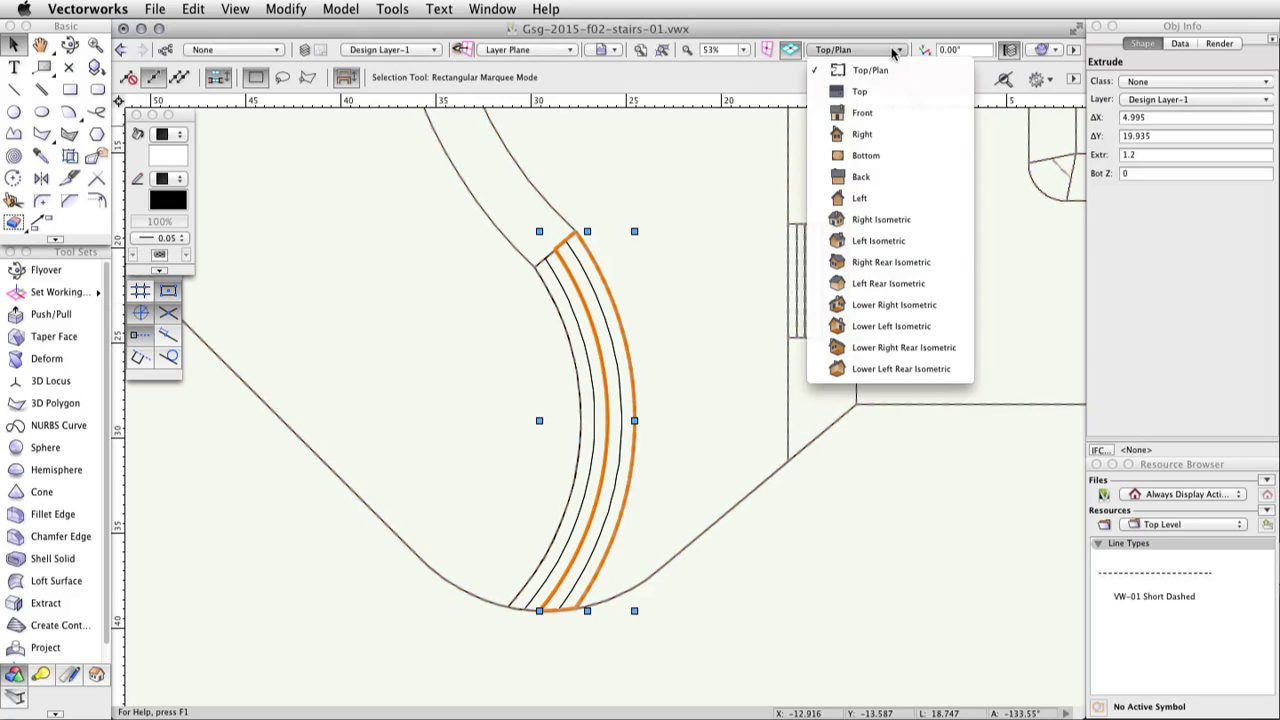
pyautogui.click(925, 240)
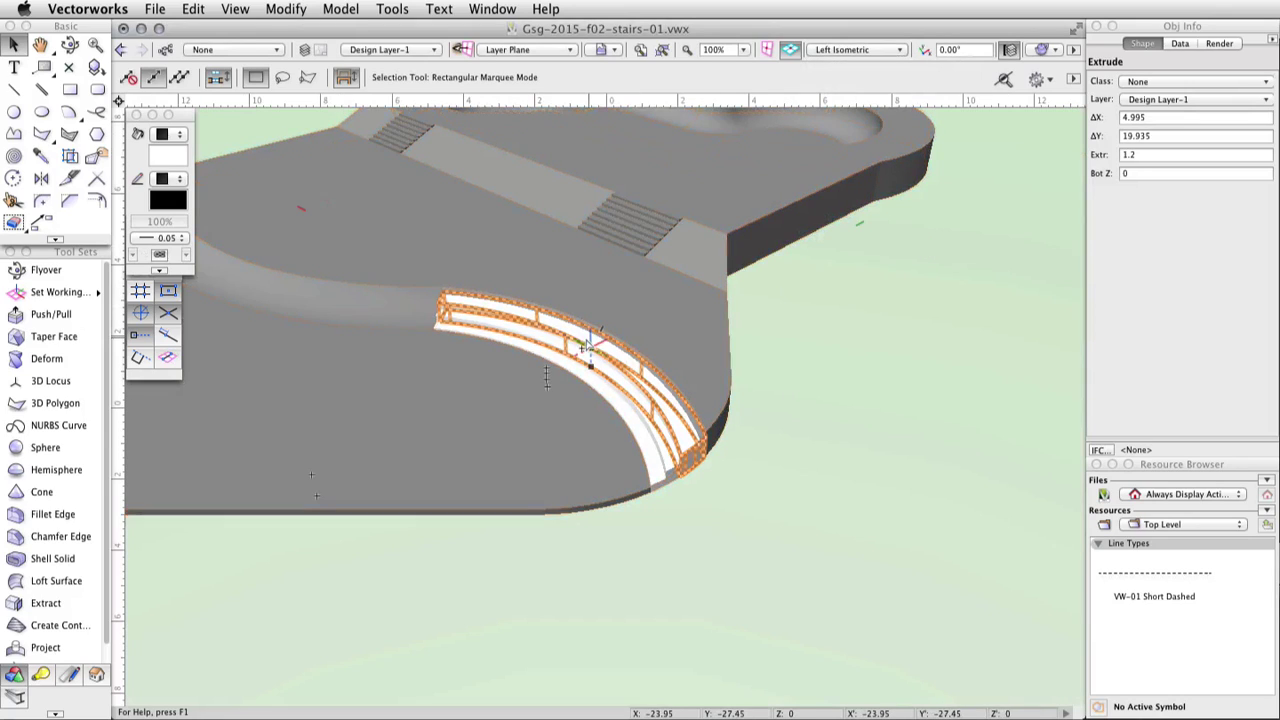
pyautogui.scroll(3, 585, 343)
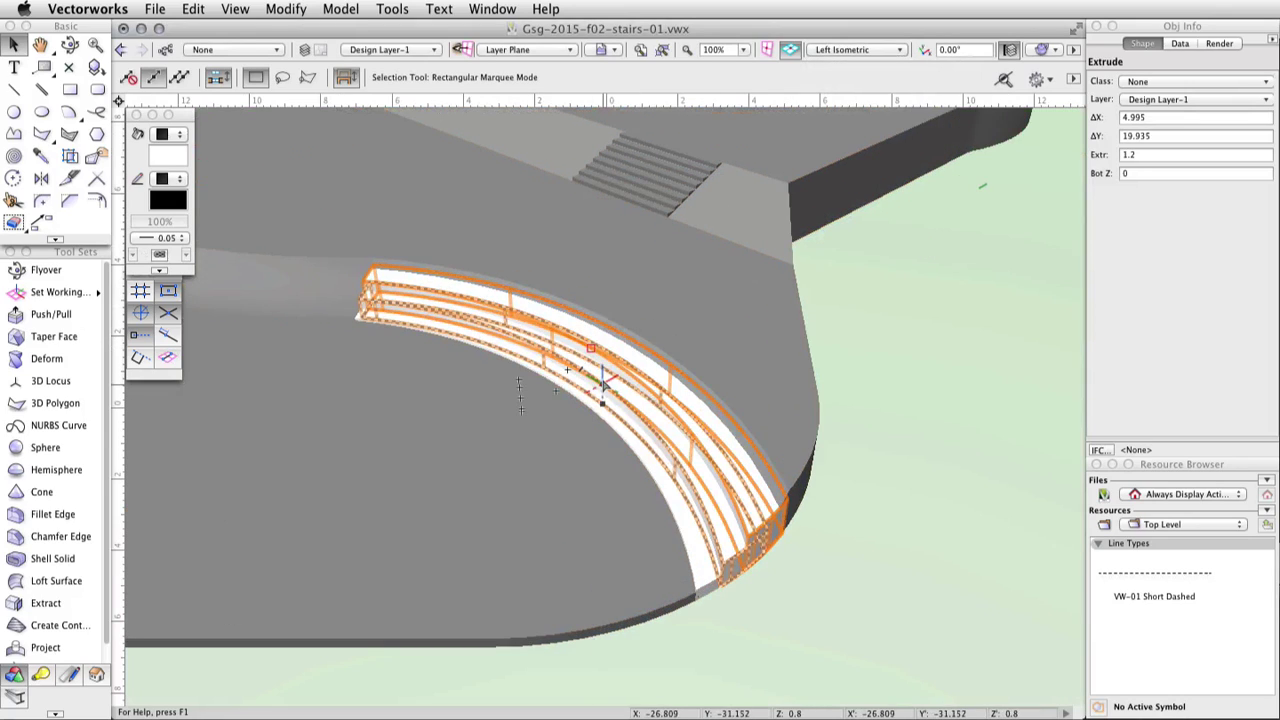
pyautogui.keyDown('shift'); pyautogui.click(594, 406); pyautogui.keyUp('shift')
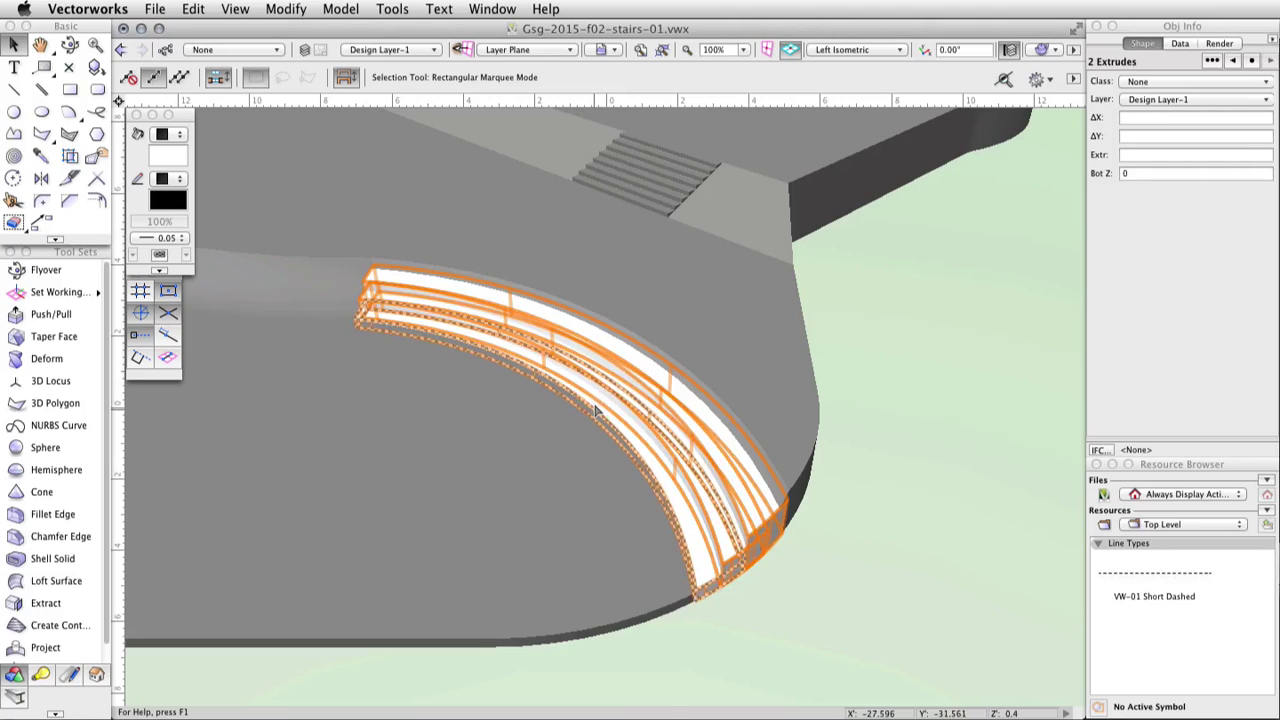
pyautogui.keyDown('shift'); pyautogui.click(600, 410); pyautogui.keyUp('shift')
pyautogui.click(341, 8)
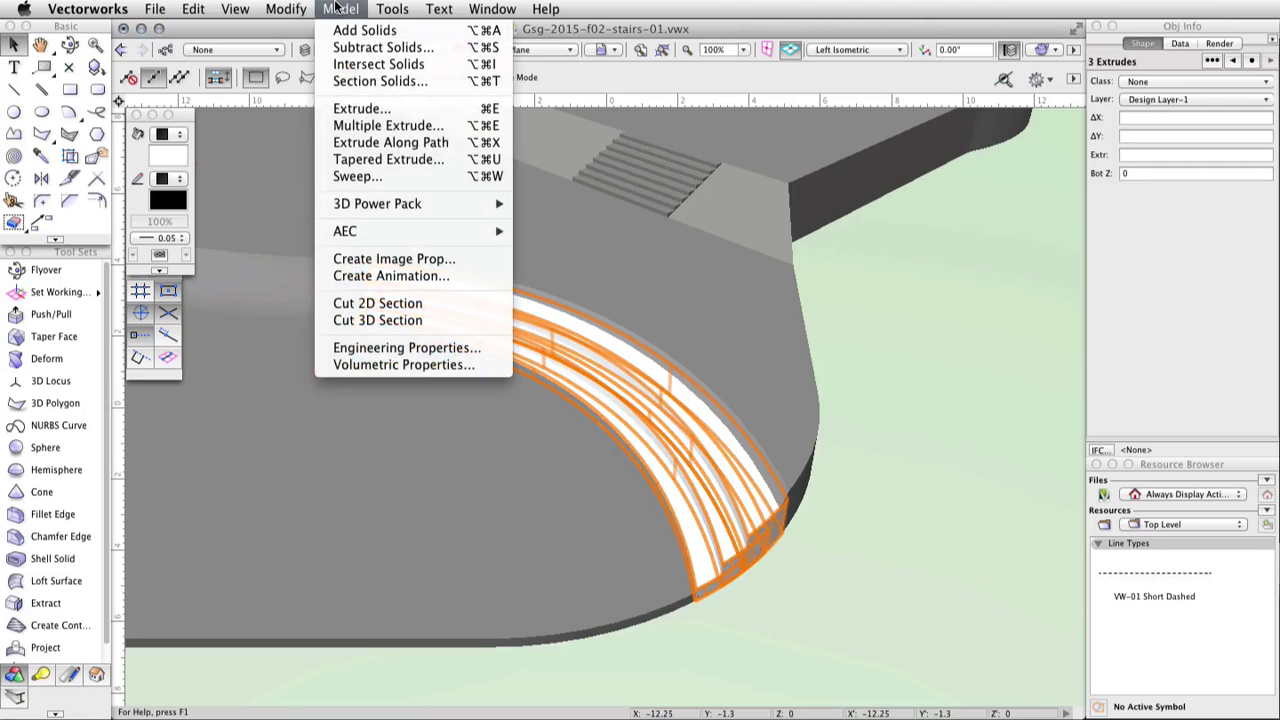
pyautogui.click(355, 30)
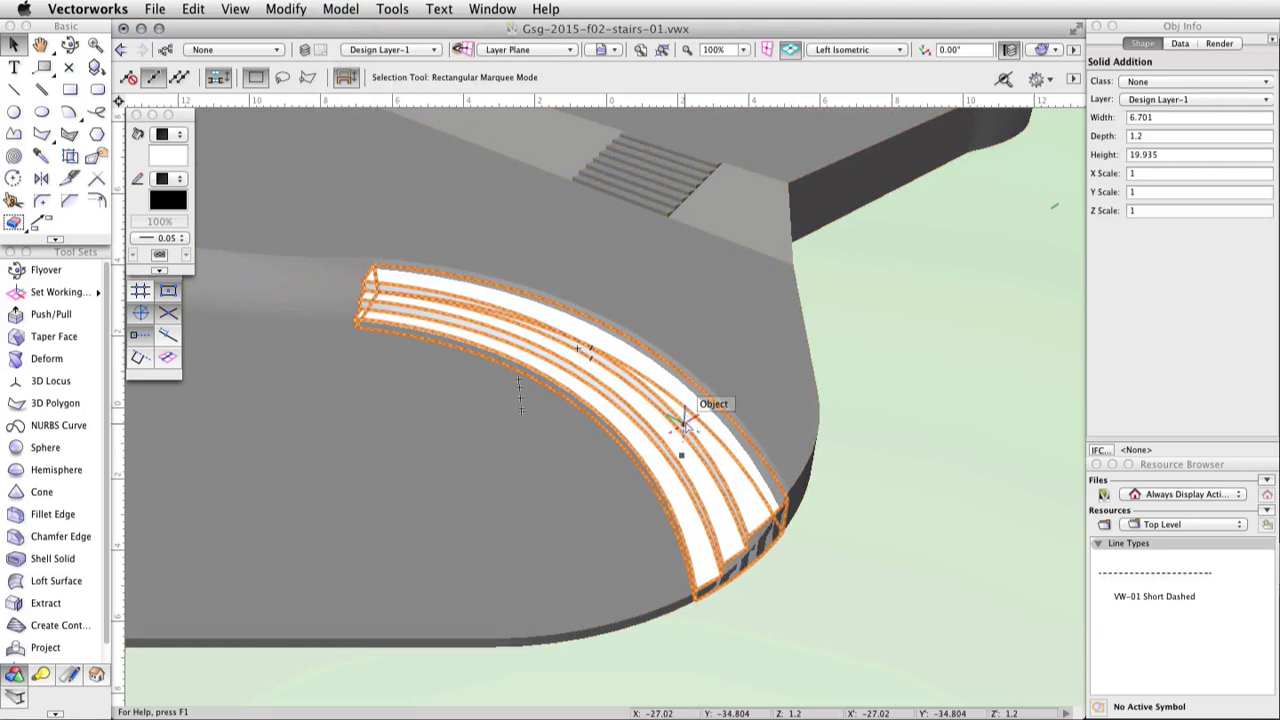
pyautogui.scroll(5, 786, 490)
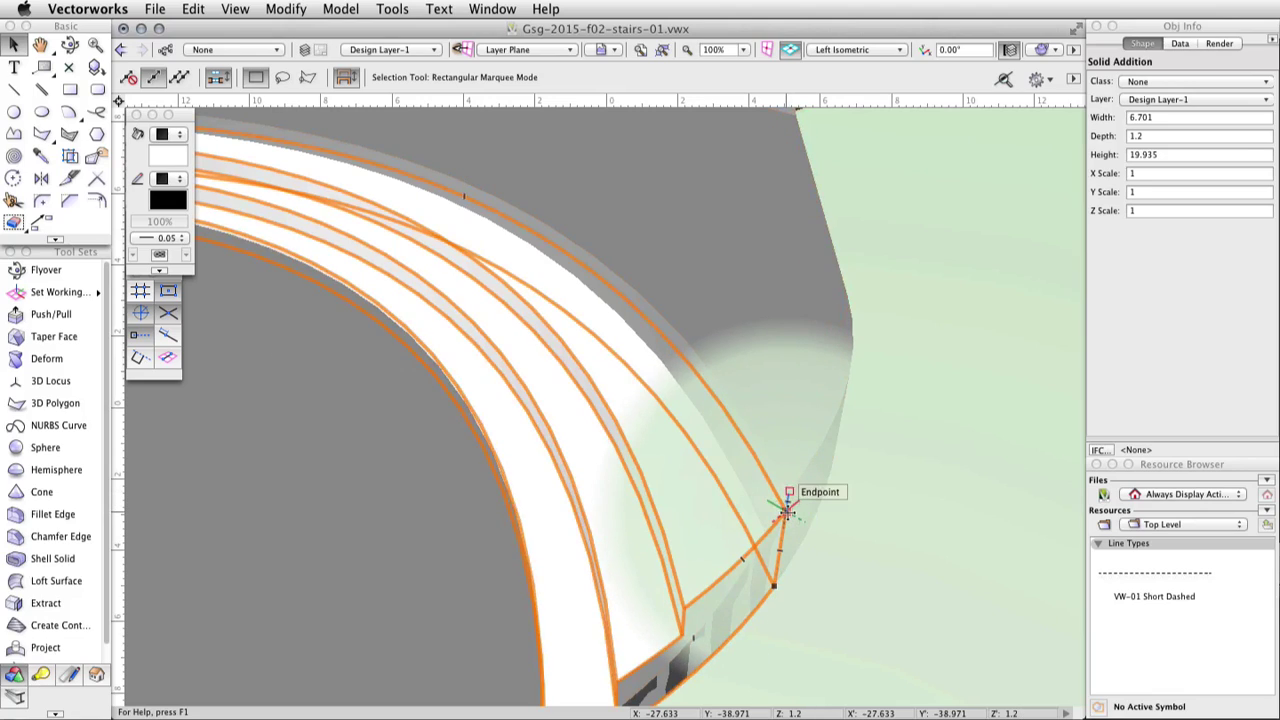
pyautogui.moveTo(786, 510); pyautogui.dragTo(789, 490)
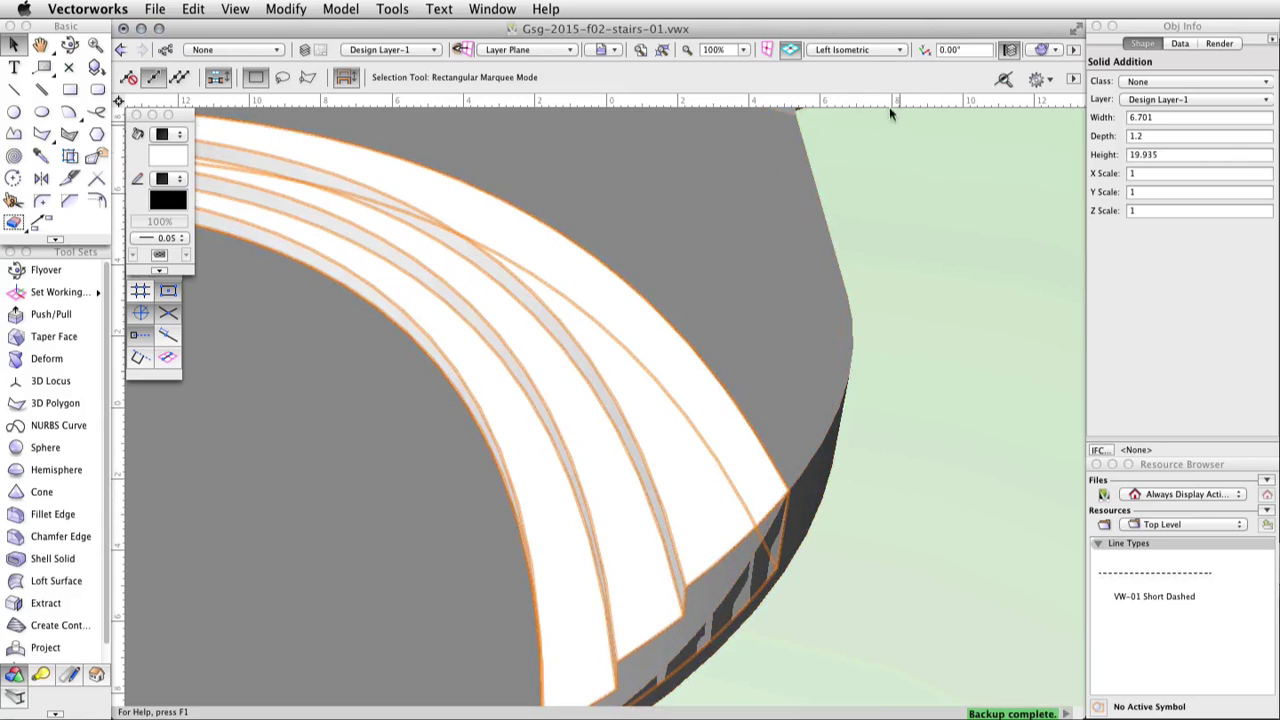
# - Push the near end face of the curved steps inward by about 4 using Push/Pull in Move Face Mode, as seen from Left Rear Isometric
pyautogui.click(875, 50)
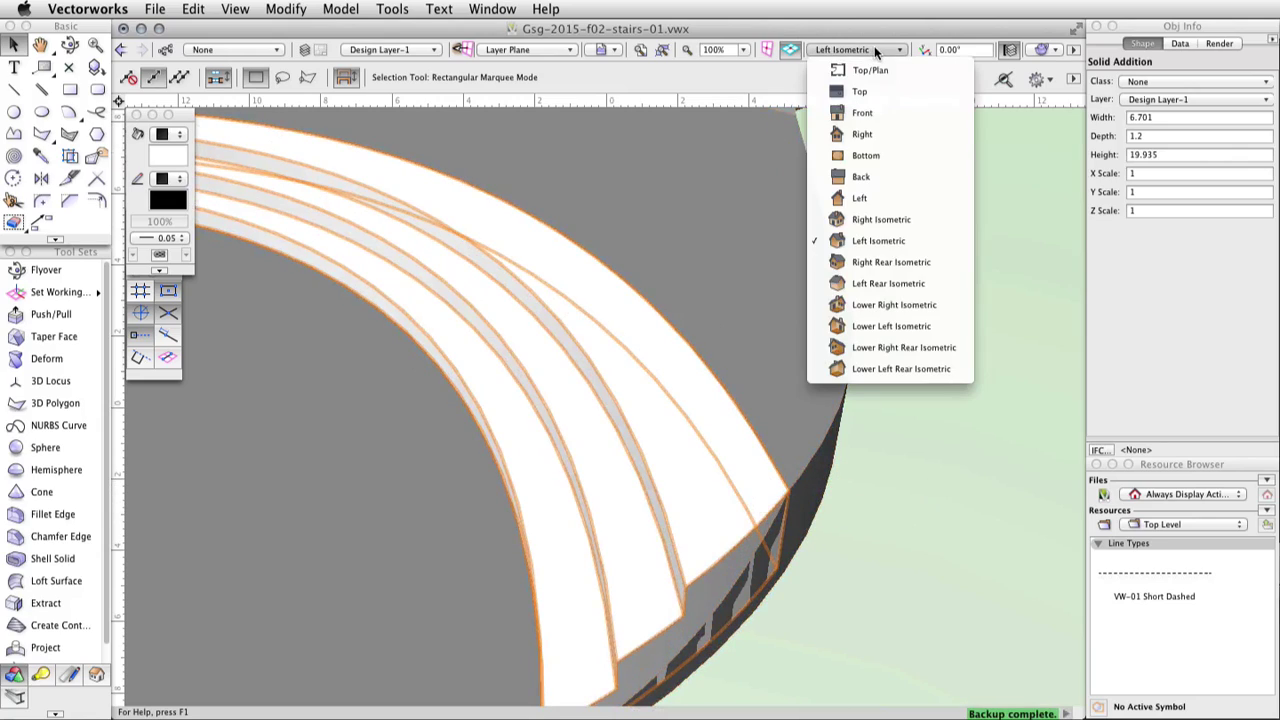
pyautogui.click(945, 280)
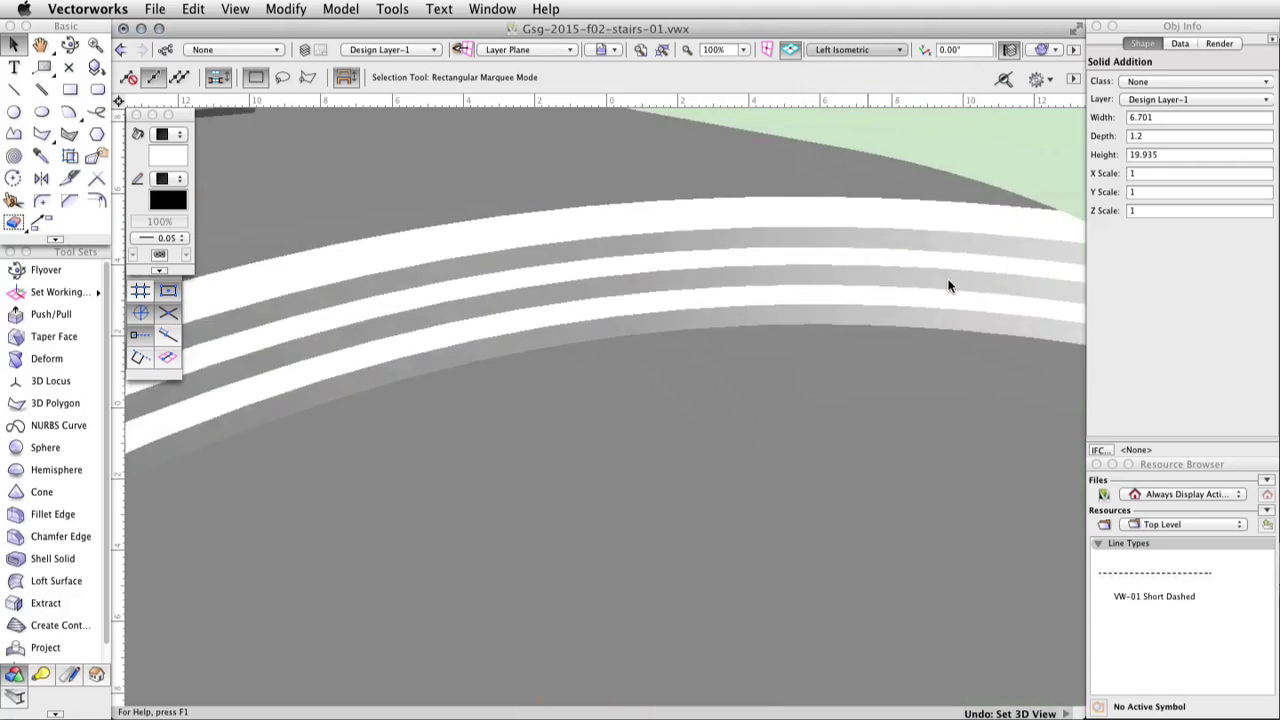
pyautogui.click(52, 316)
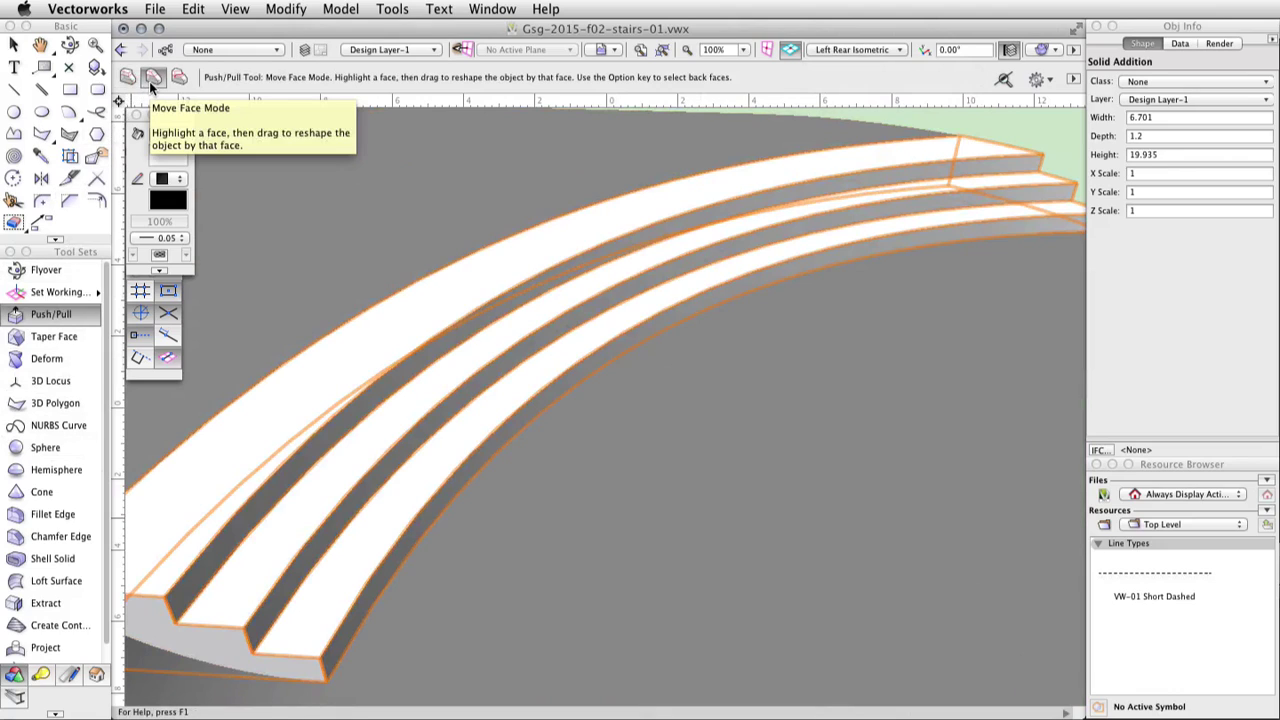
pyautogui.moveTo(252, 408); pyautogui.dragTo(429, 257, button='middle')
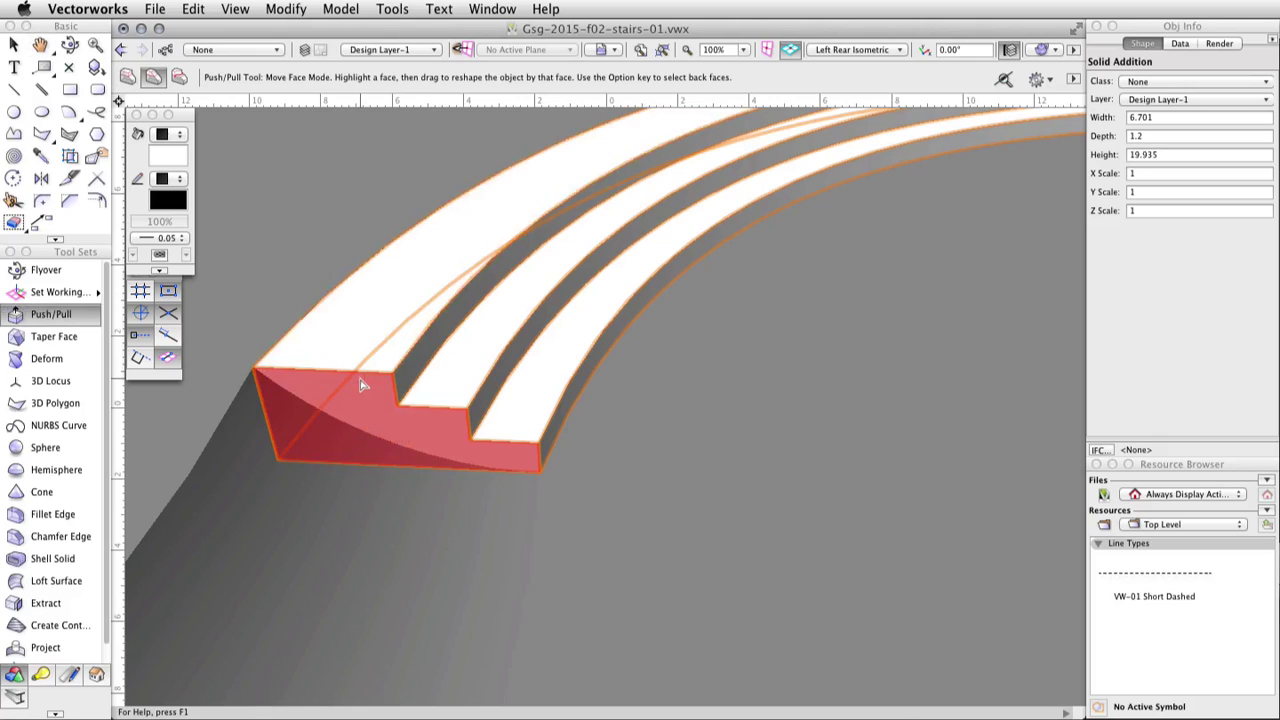
pyautogui.click(358, 379)
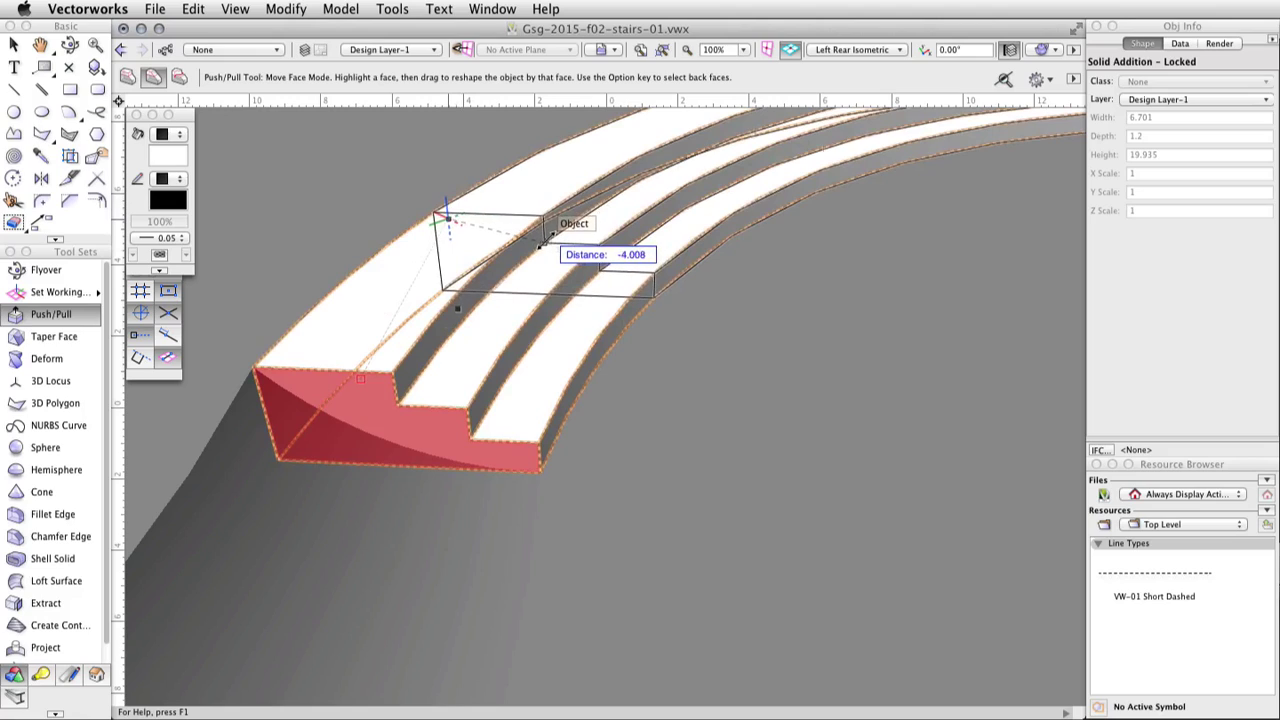
pyautogui.click(548, 234)
pyautogui.keyDown('shift'); pyautogui.moveTo(680, 369); pyautogui.dragTo(529, 580, button='middle'); pyautogui.keyUp('shift')
# - Assign the curved steps to the Stairs class and give them the document's gray fill color
pyautogui.click(1200, 81)
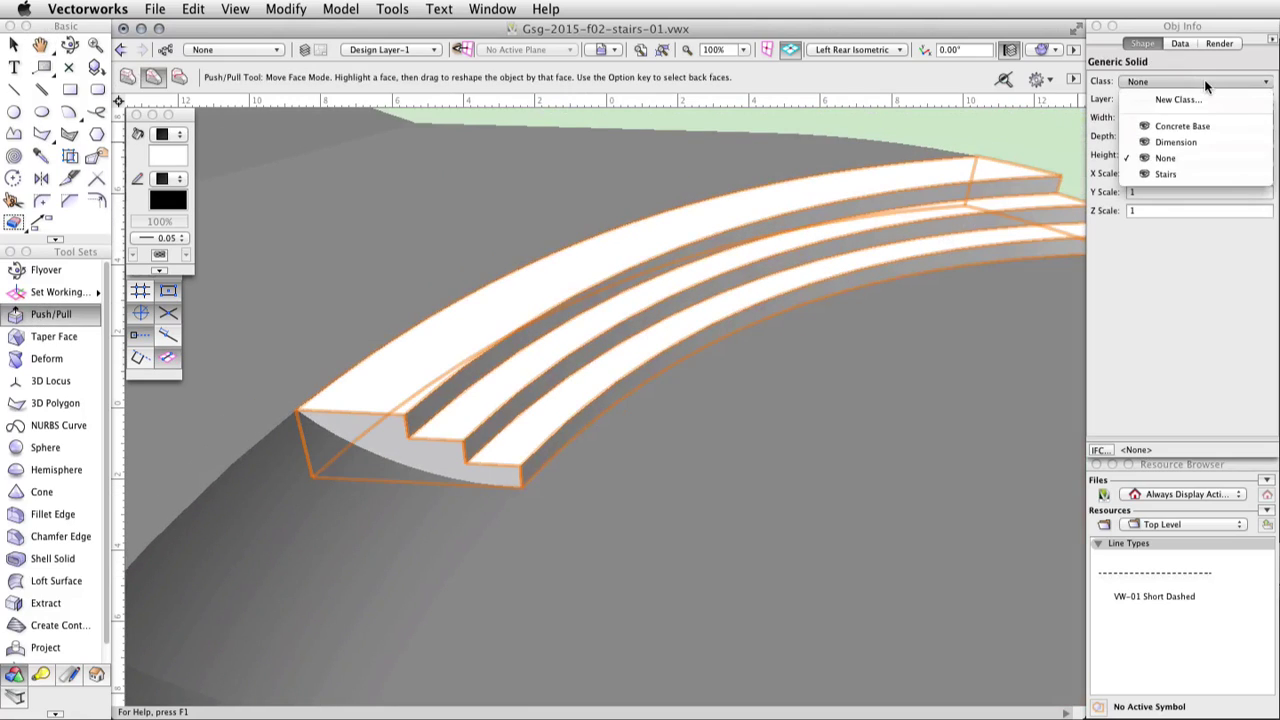
pyautogui.click(1185, 175)
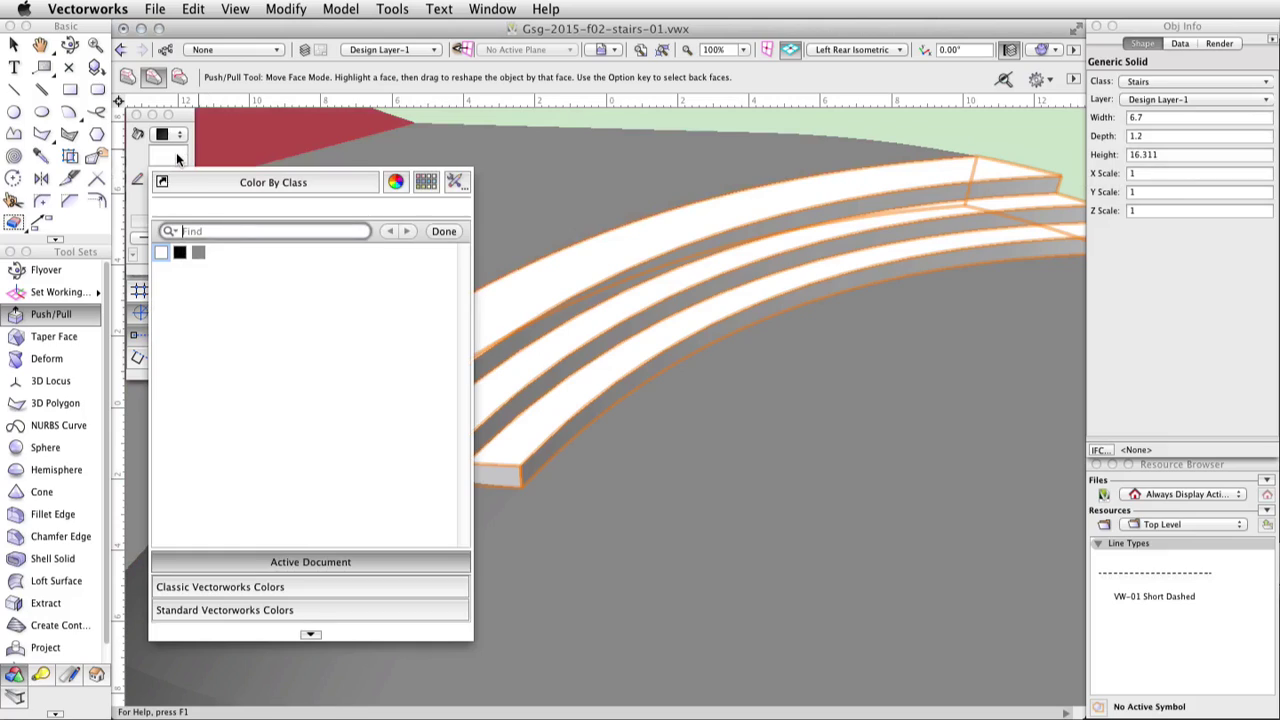
pyautogui.click(199, 252)
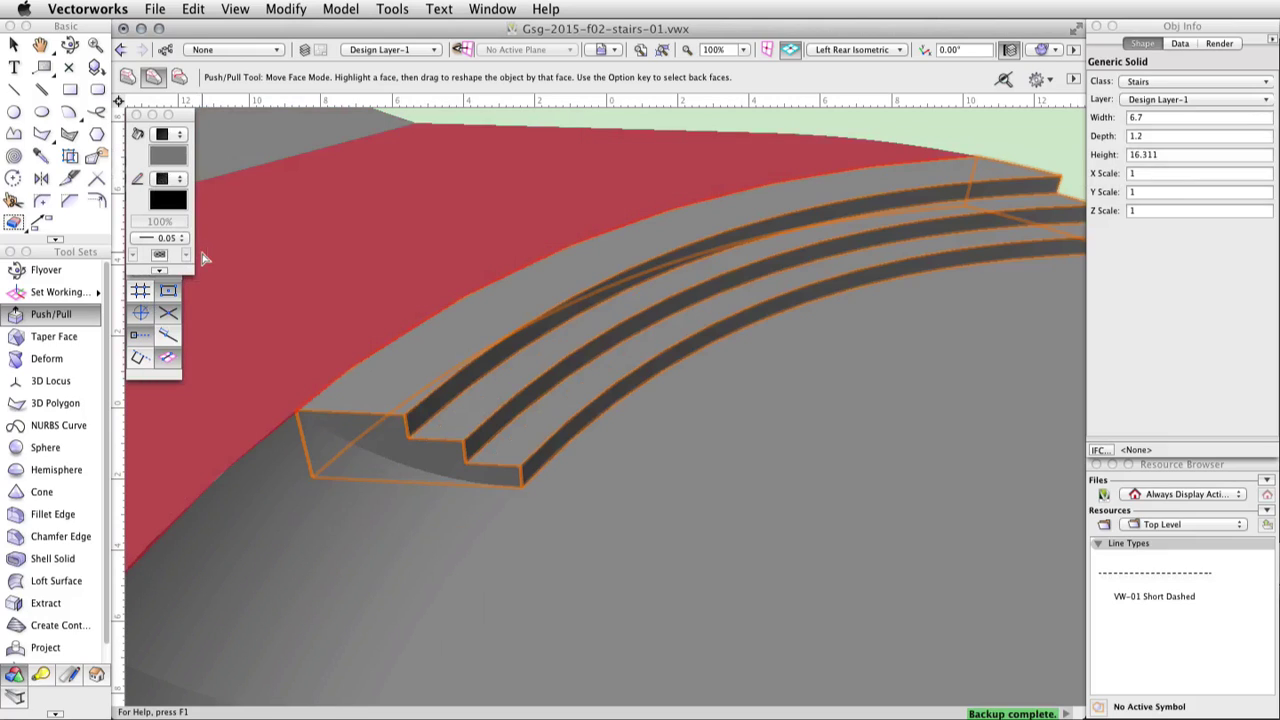